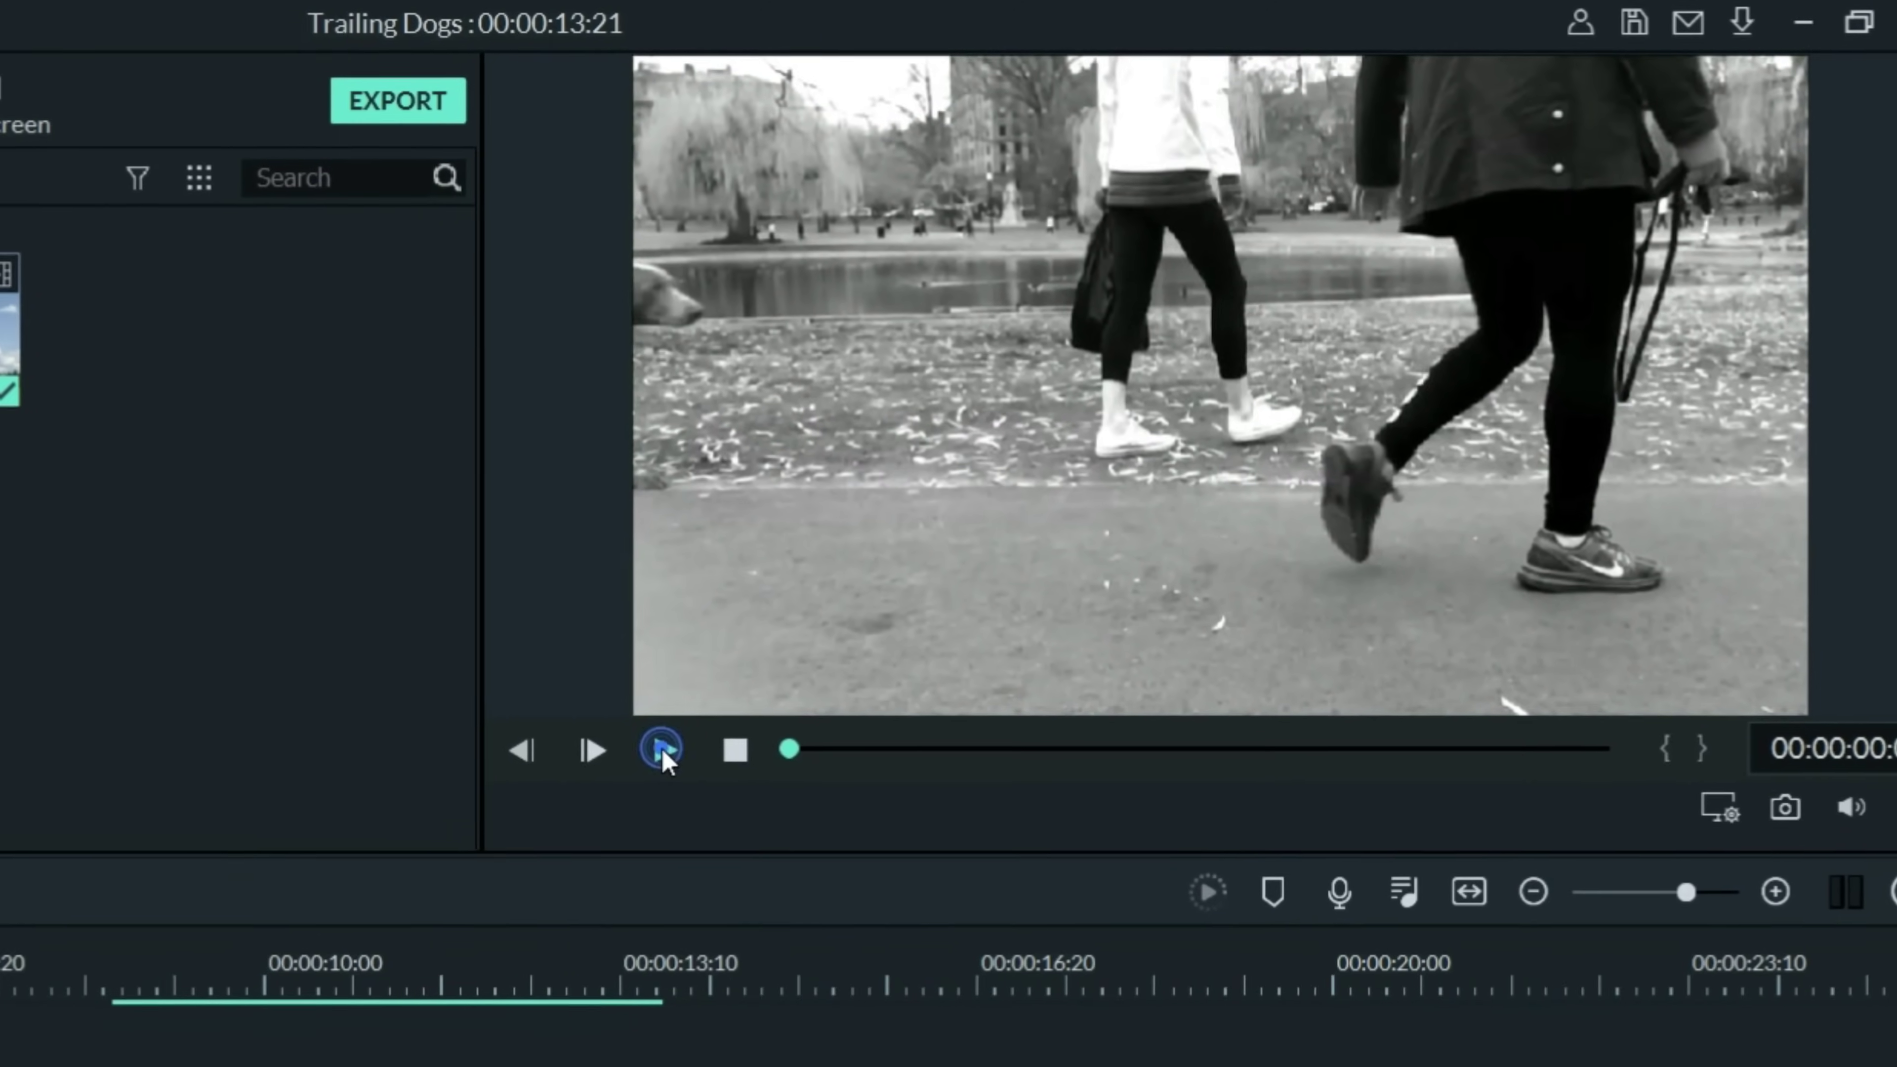
- Preview the timeline, playing from inside the Golf clip
click(661, 749)
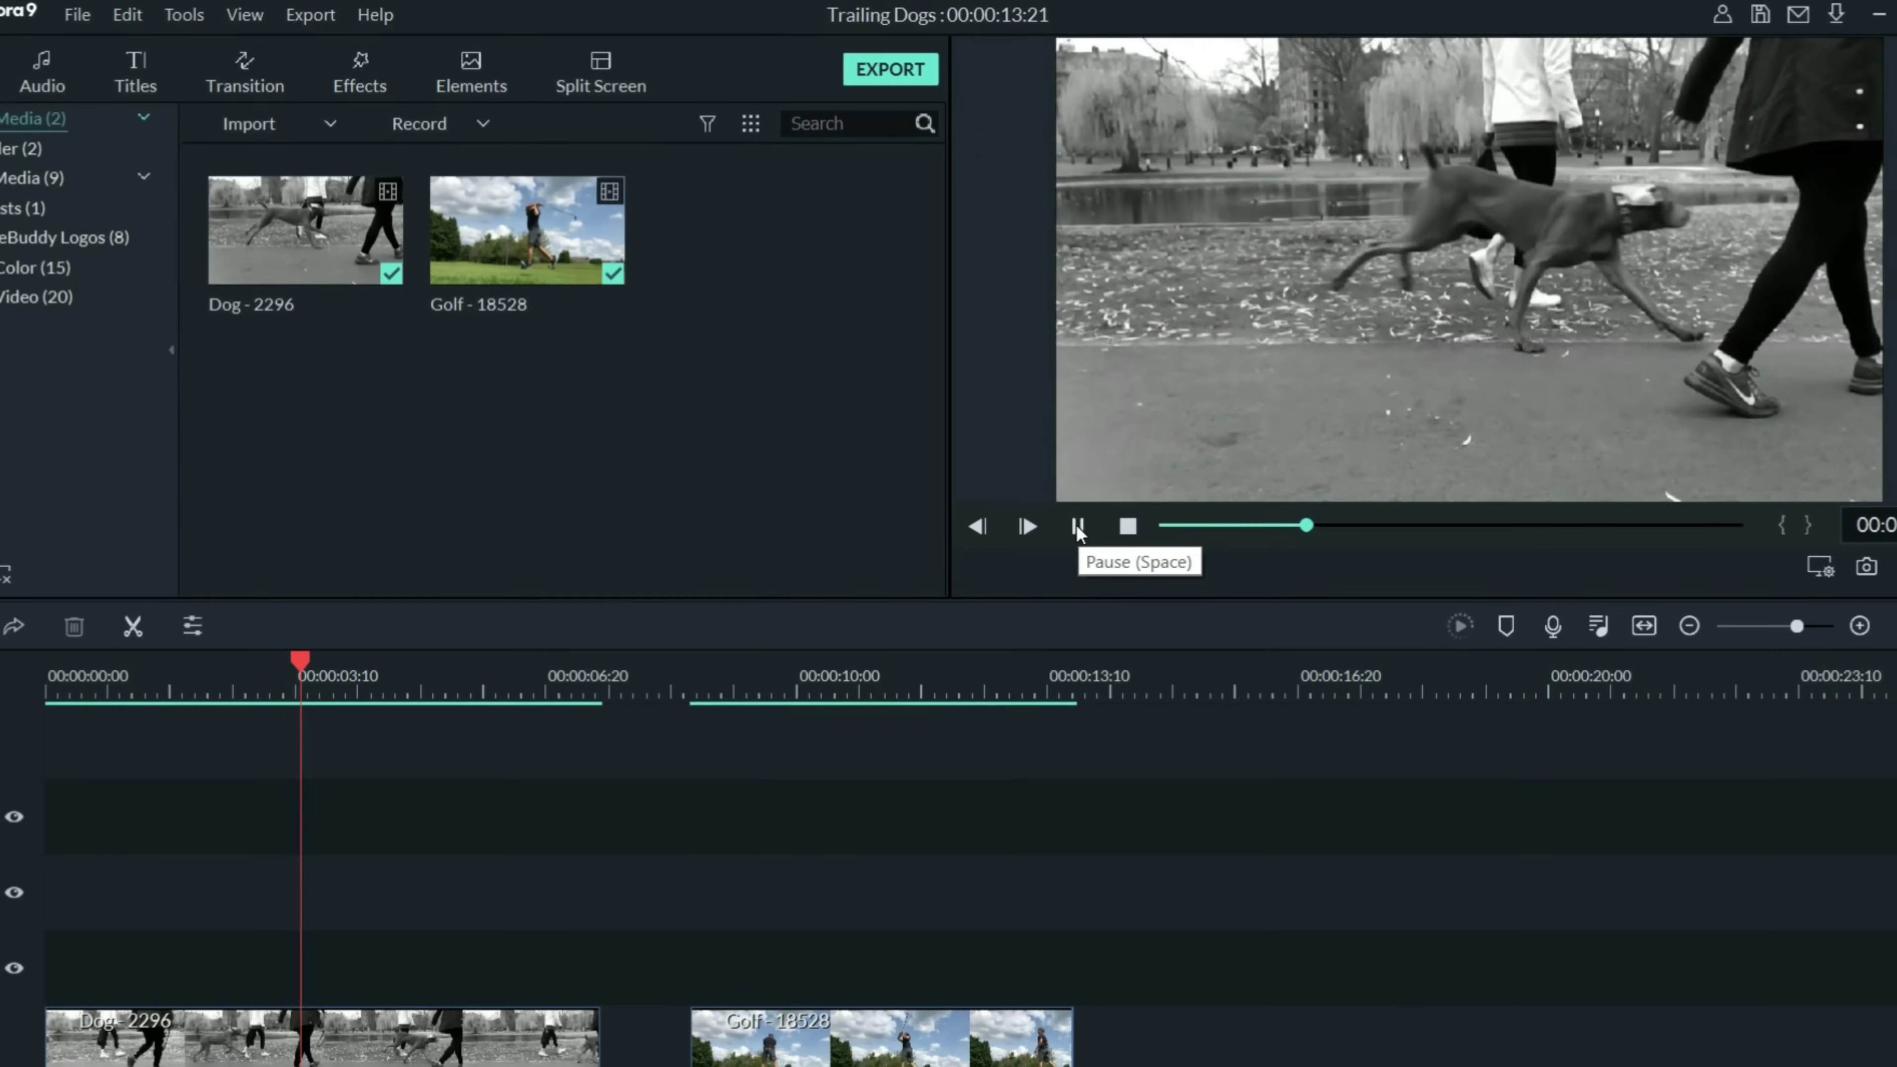
click(753, 660)
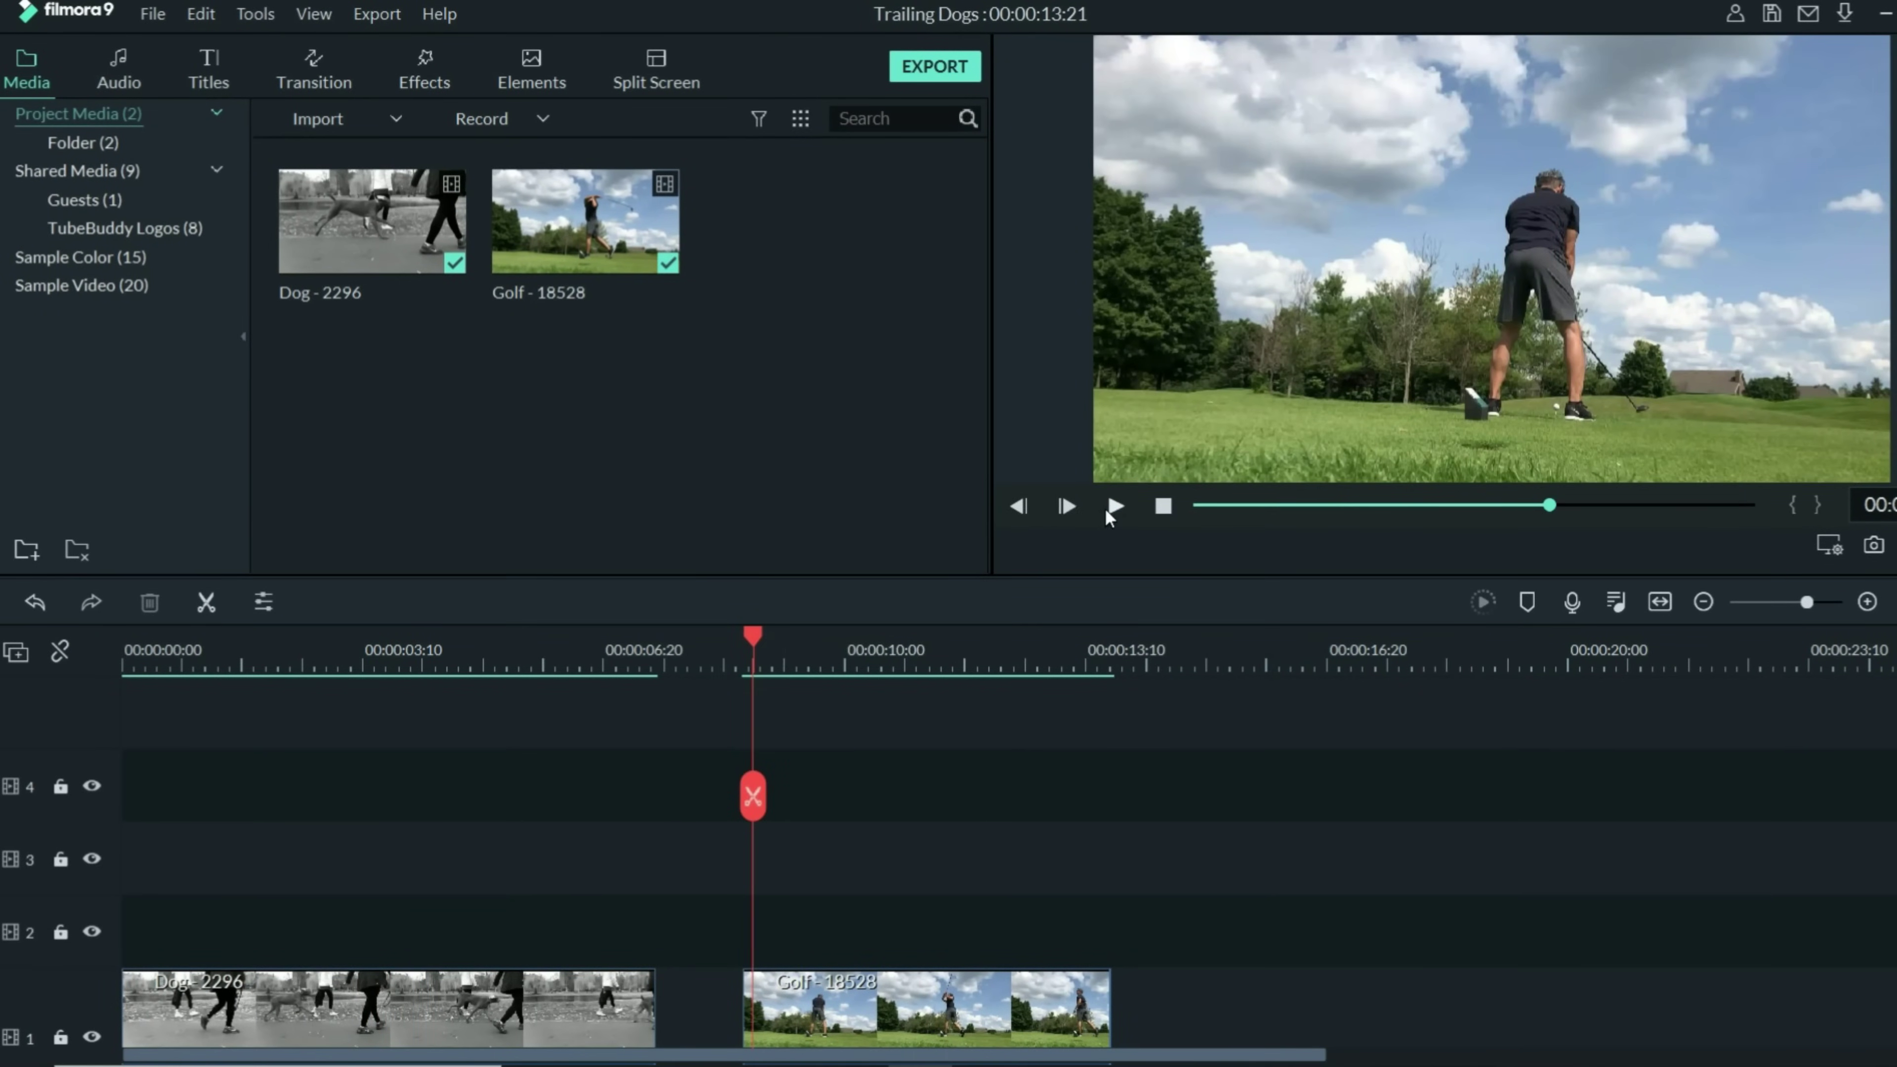
click(1111, 513)
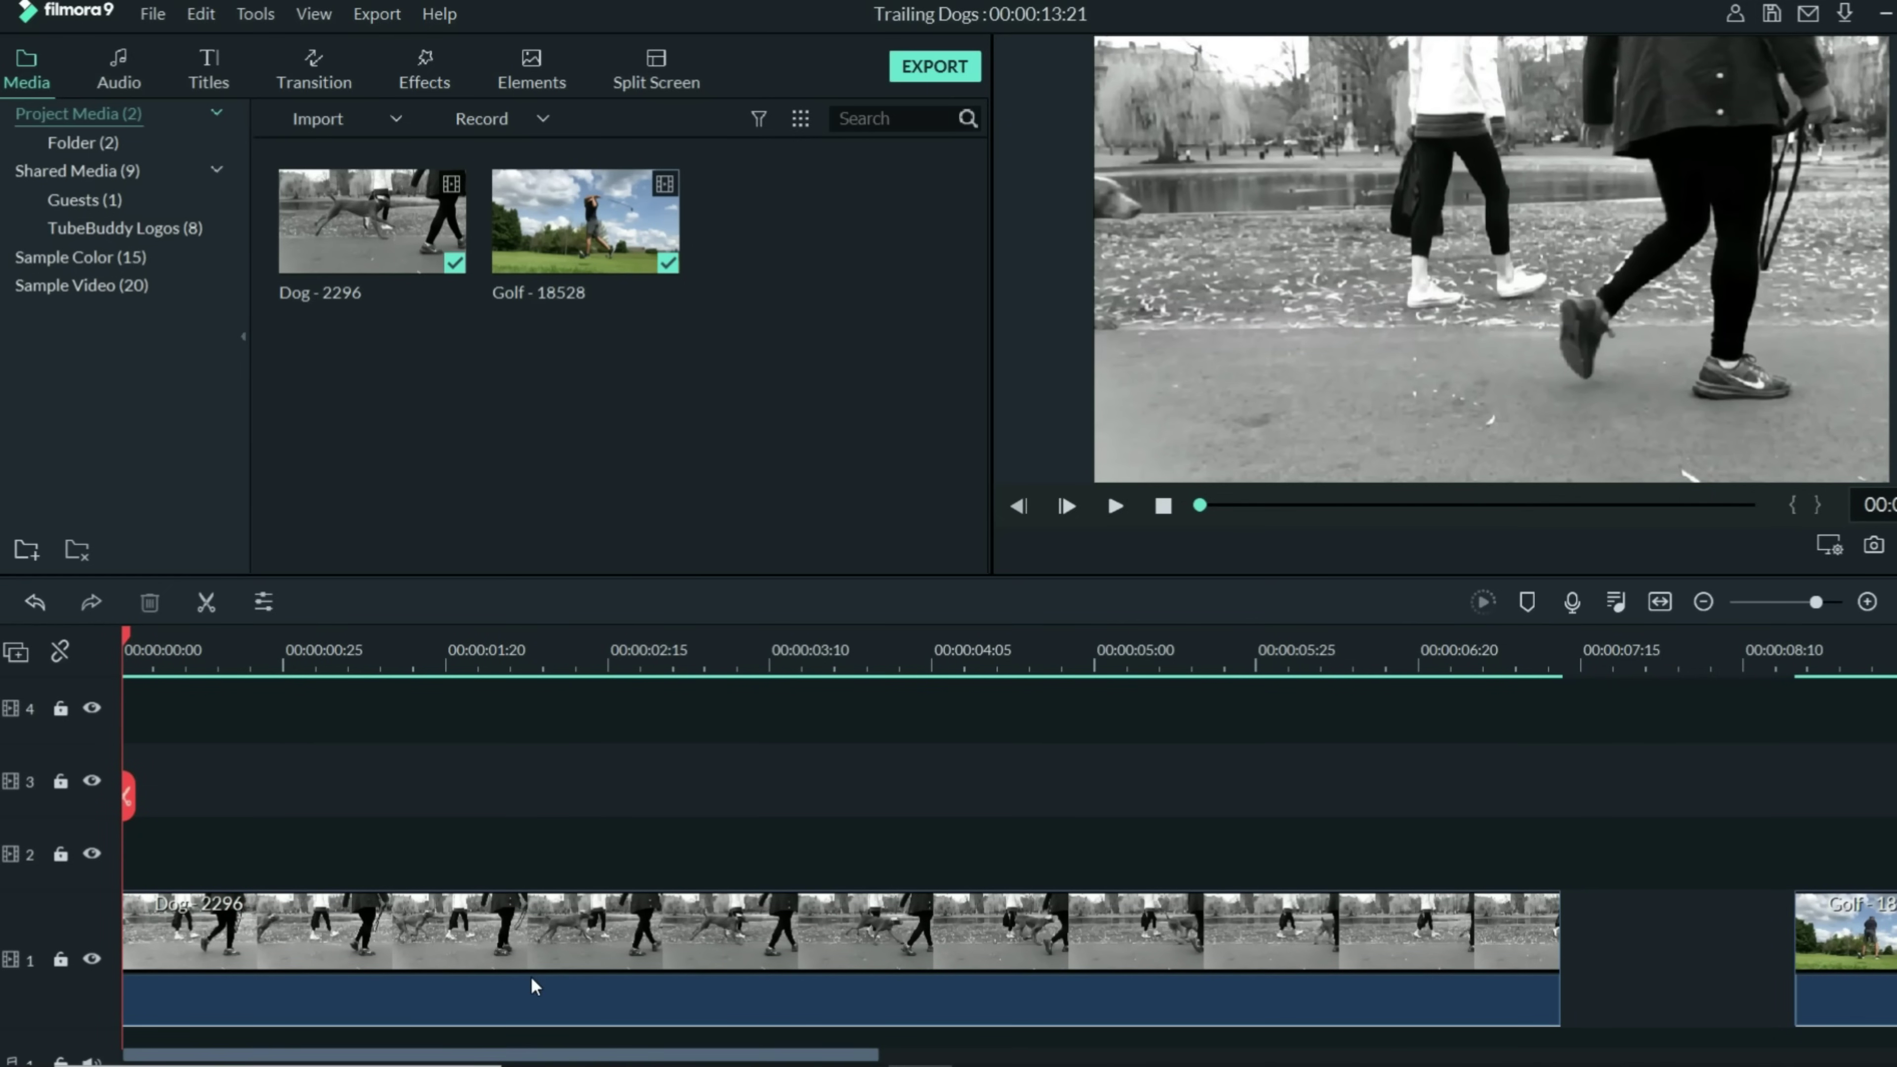
- Copy the Dog - 2296 clip and paste copies onto tracks 2, 3 and 4
right_click(548, 937)
click(676, 241)
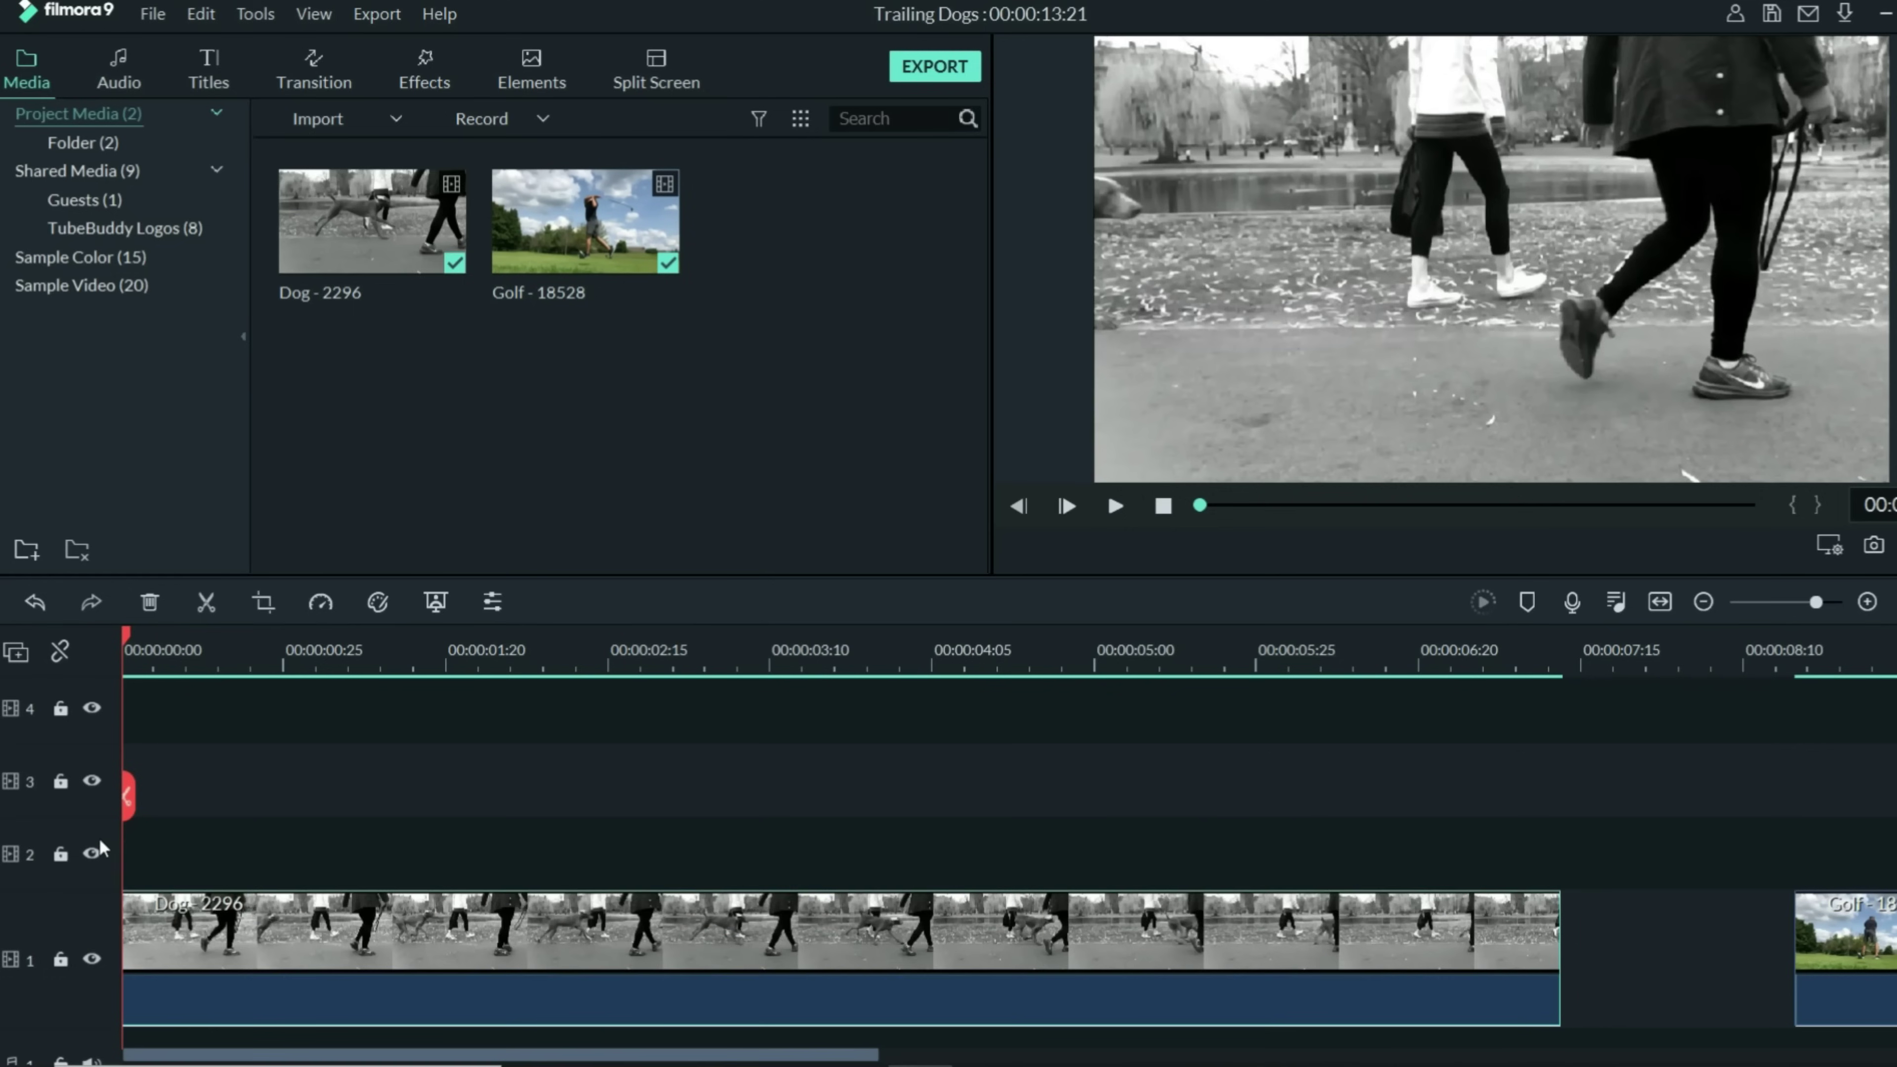
right_click(179, 851)
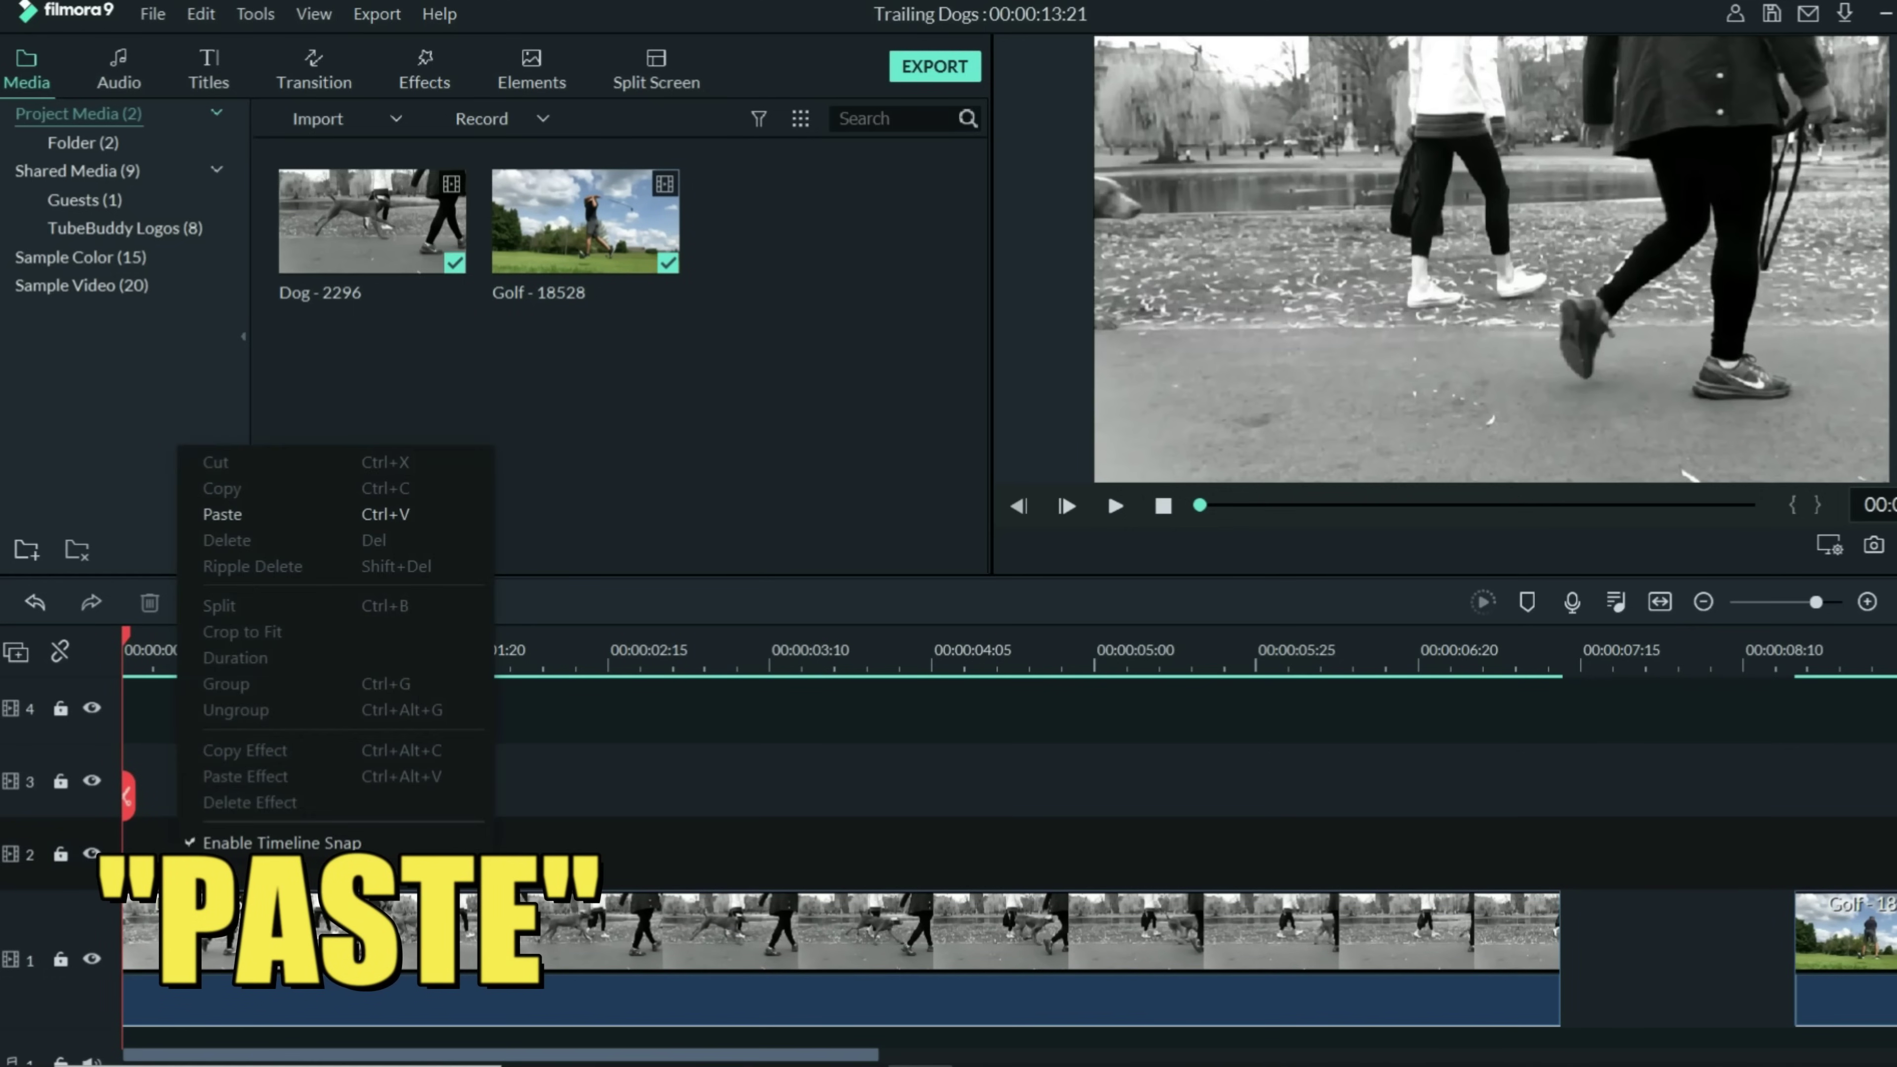
click(233, 511)
key(Home)
key(ctrl+v)
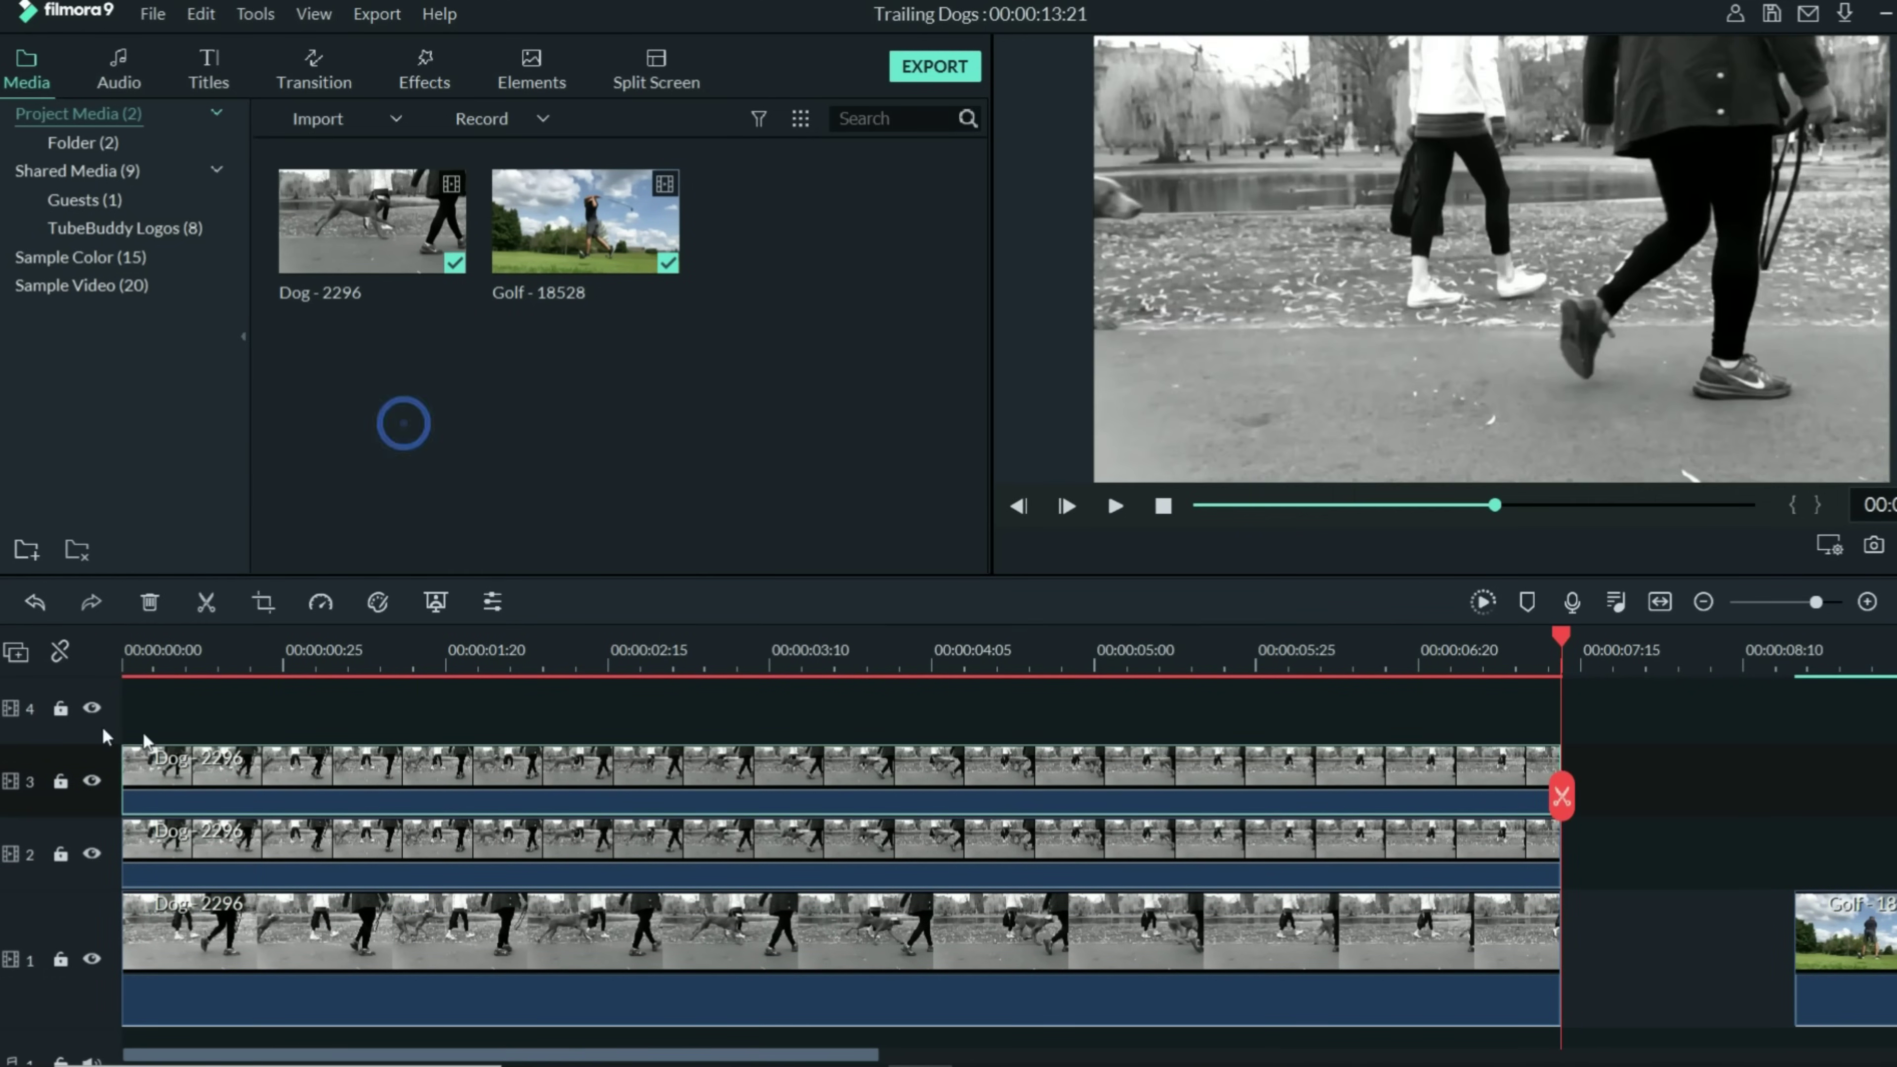
key(Home)
key(ctrl+v)
- Play back the stacked Dog clips, then select the copy on track 2
scroll(1307, 691, up, 1)
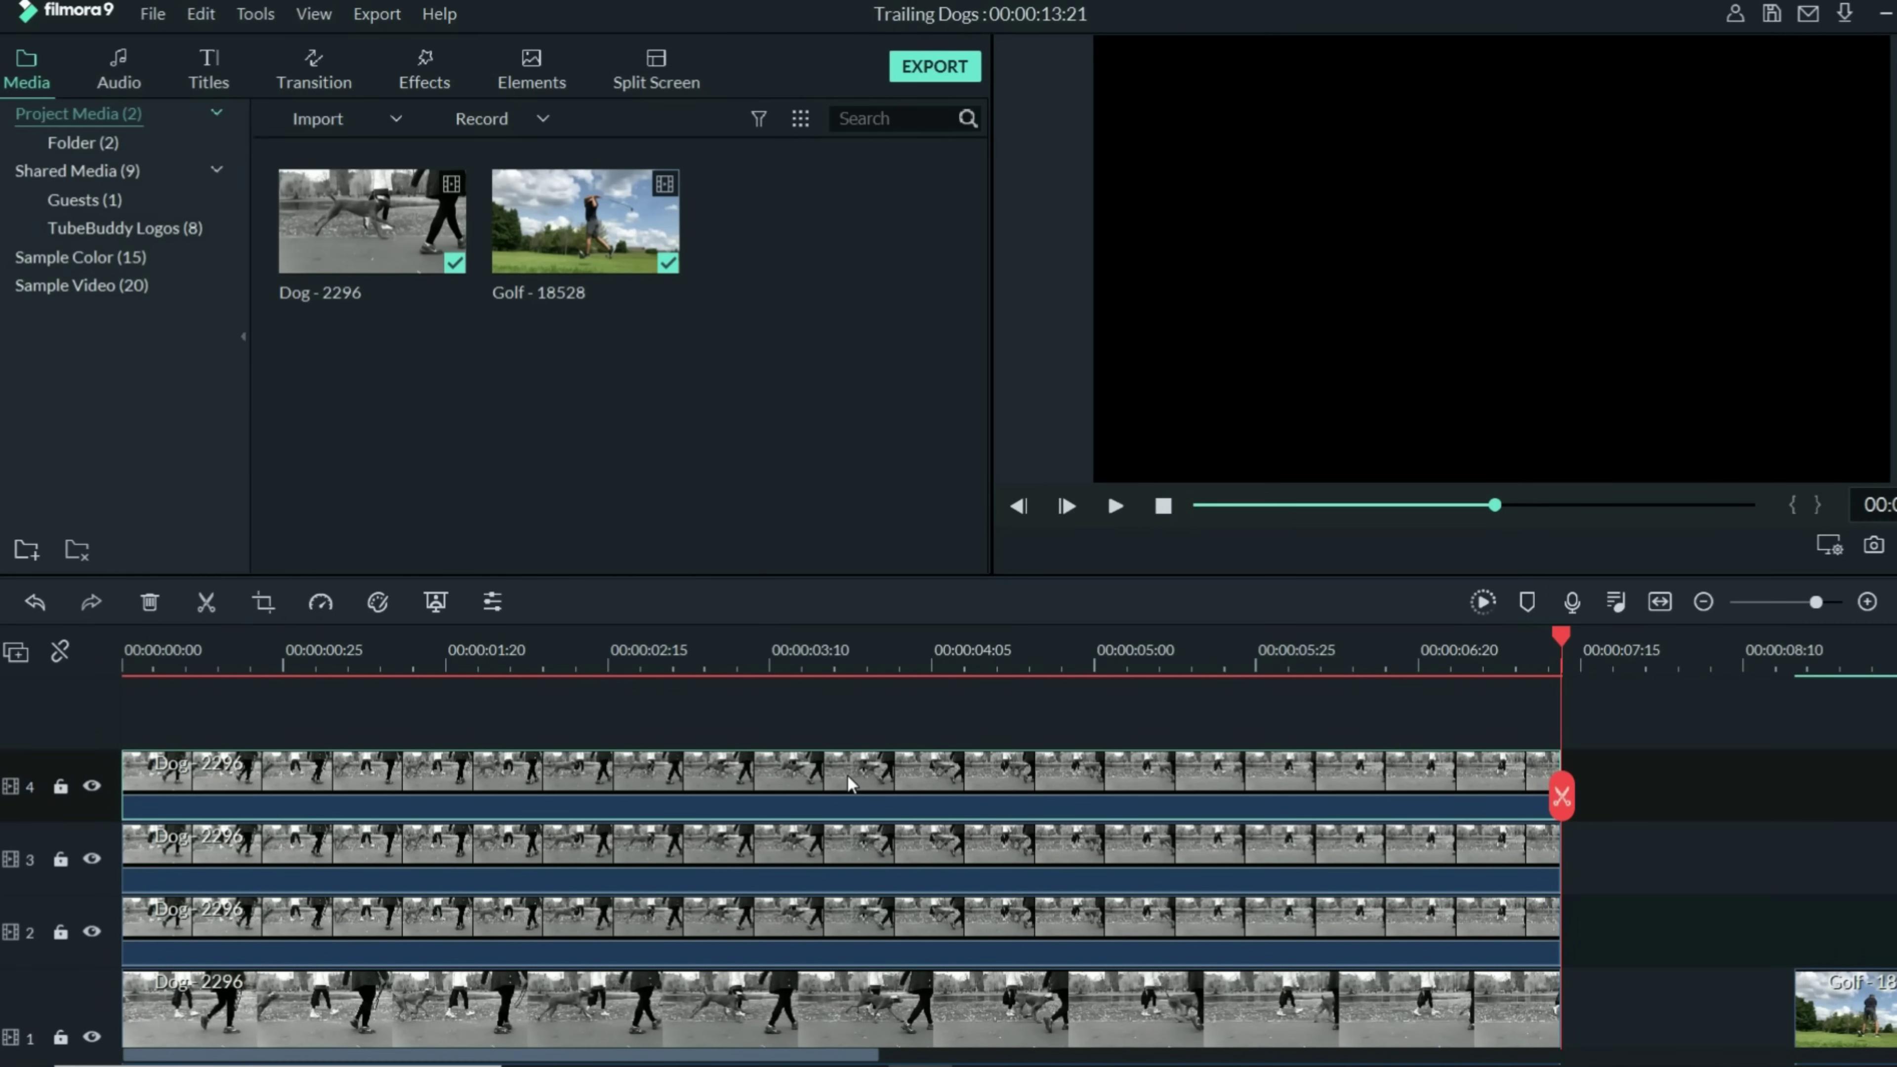
click(1115, 506)
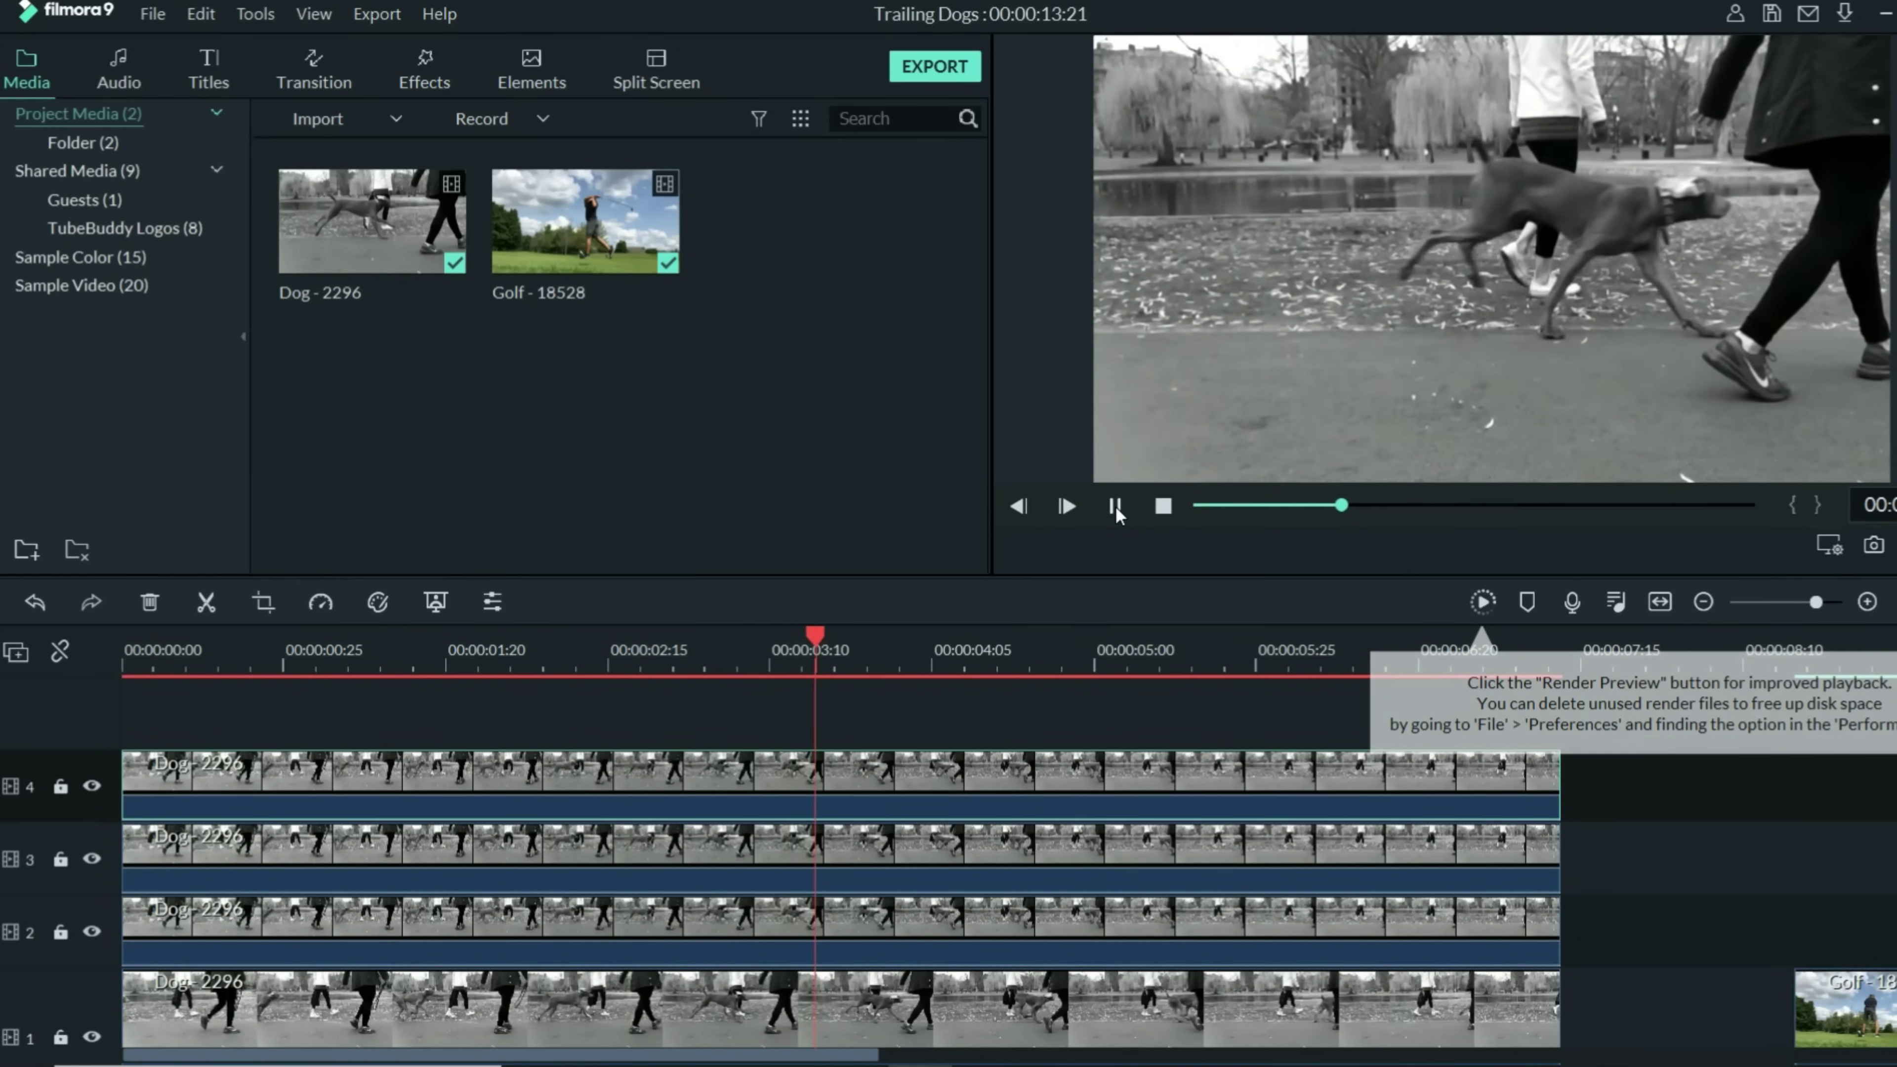
click(1115, 506)
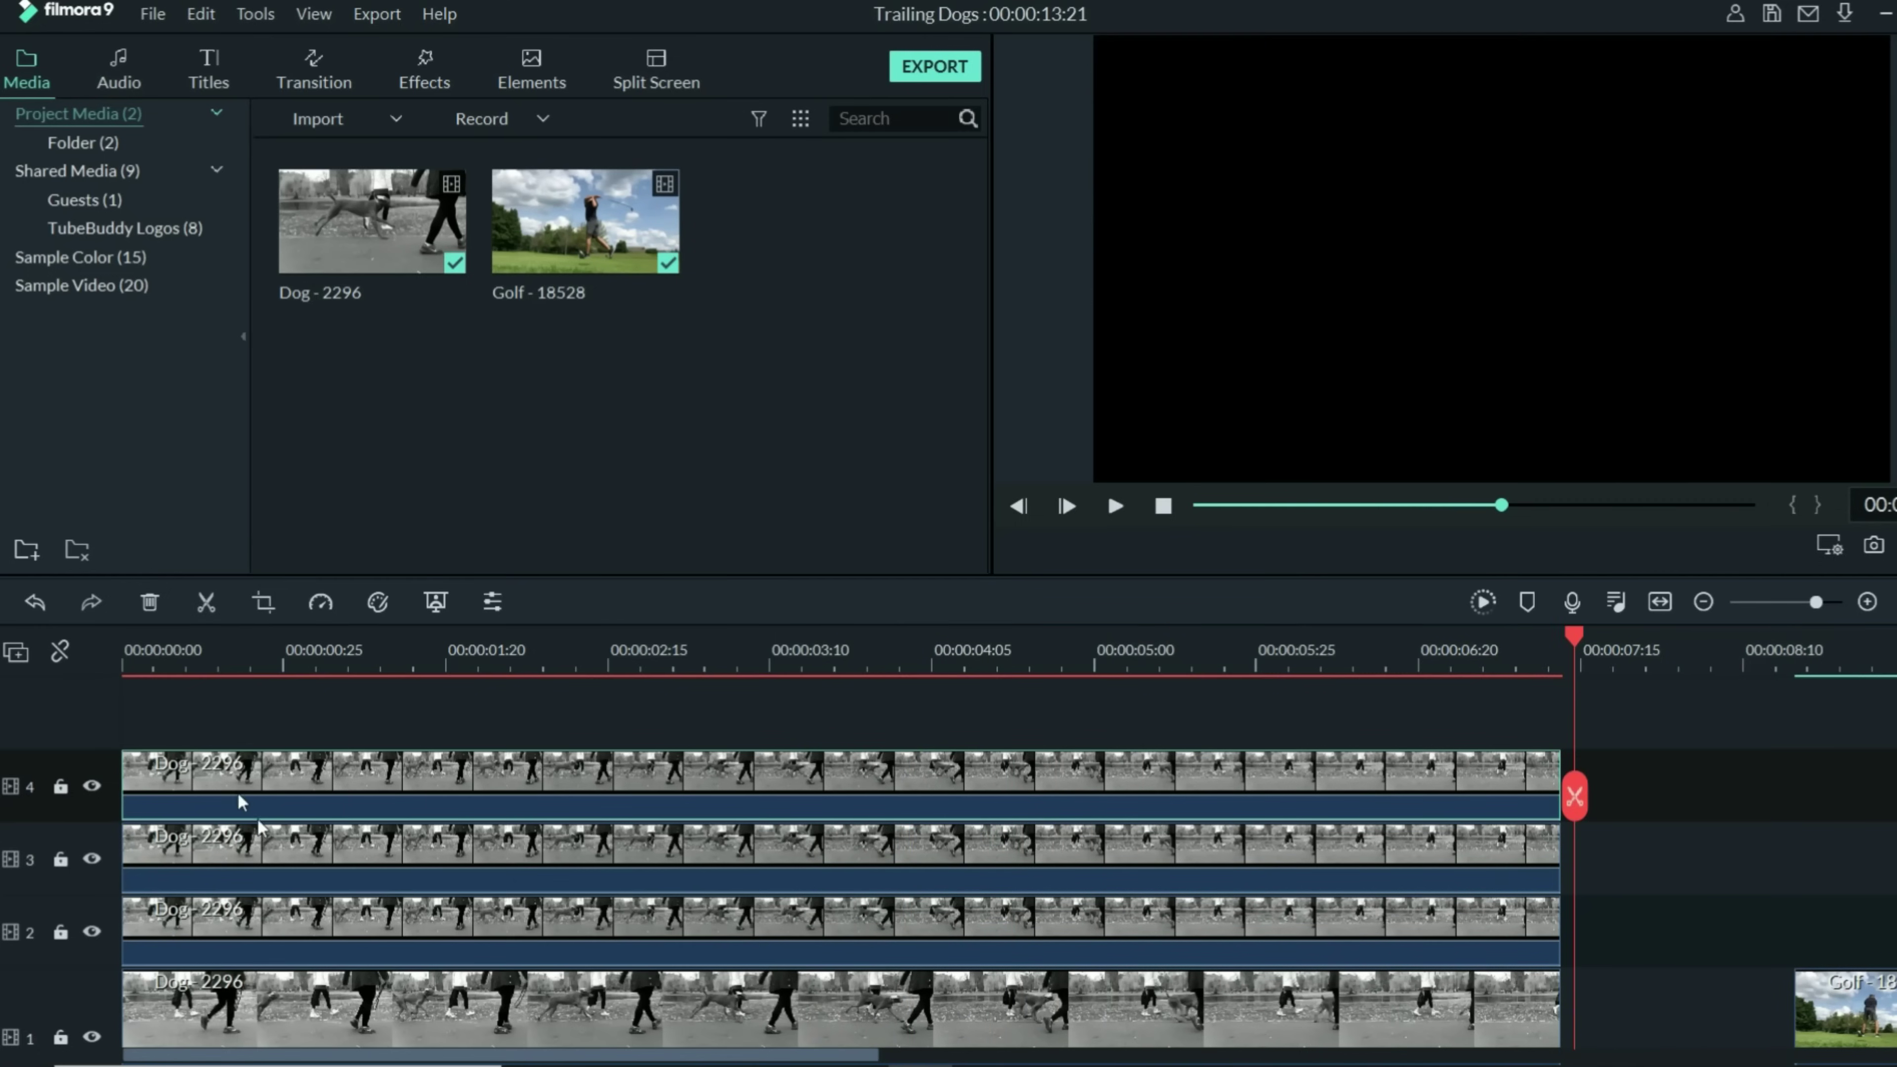
scroll(175, 699, down, 2)
click(301, 843)
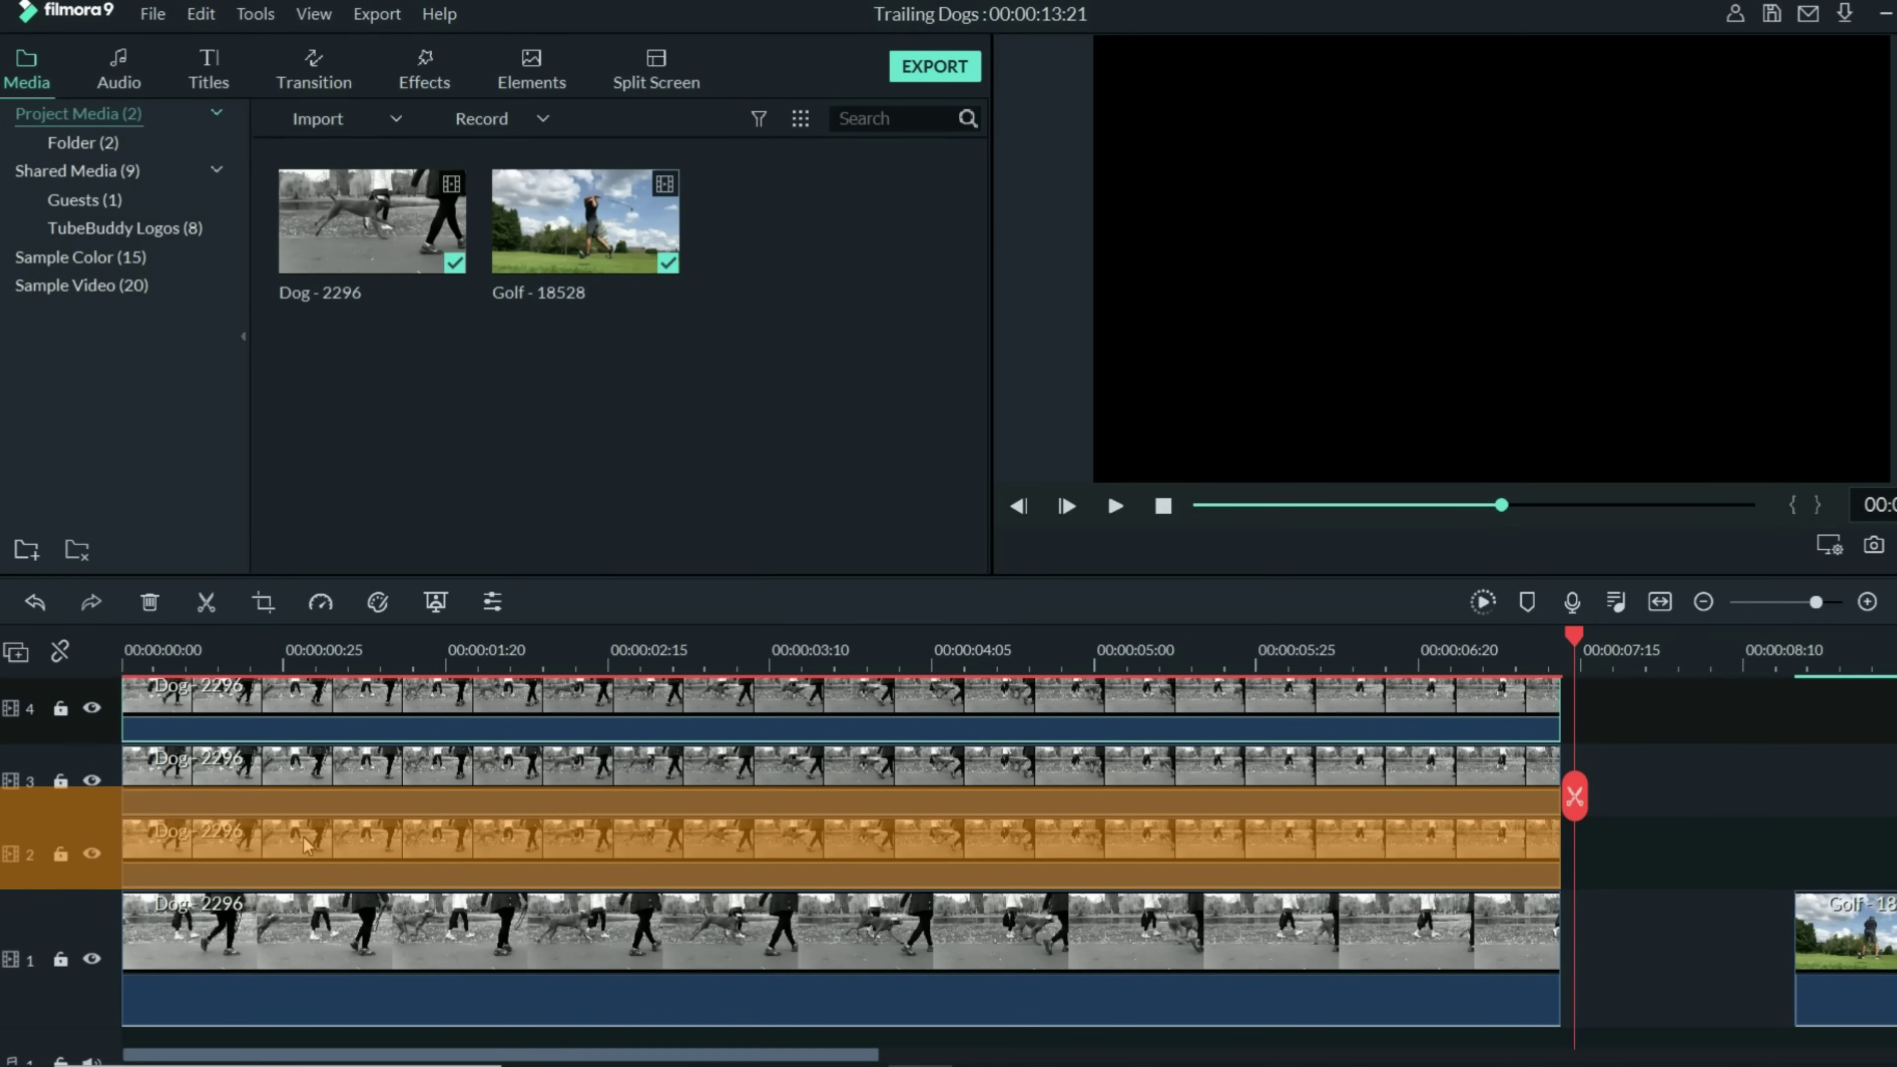
- Set the track 2 Dog copy's compositing to Pin Light blending with opacity 30
double_click(306, 845)
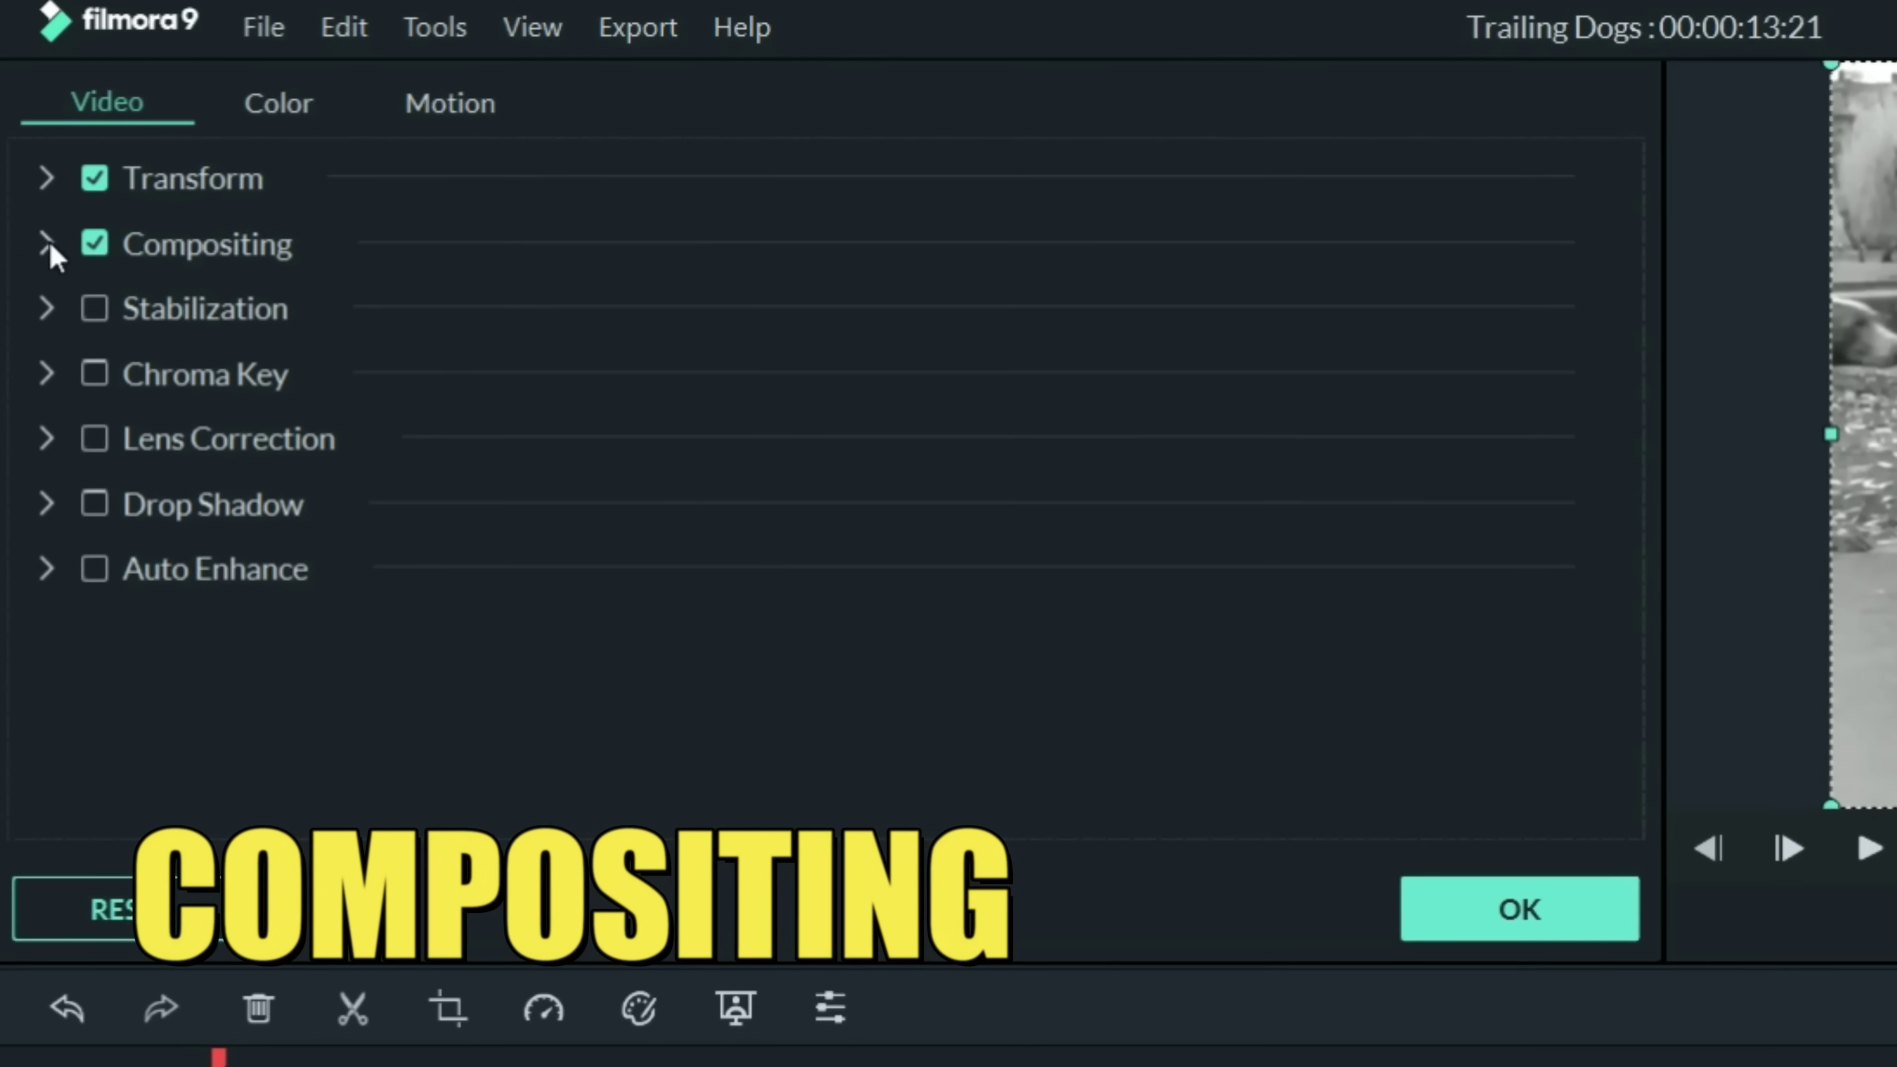
click(49, 244)
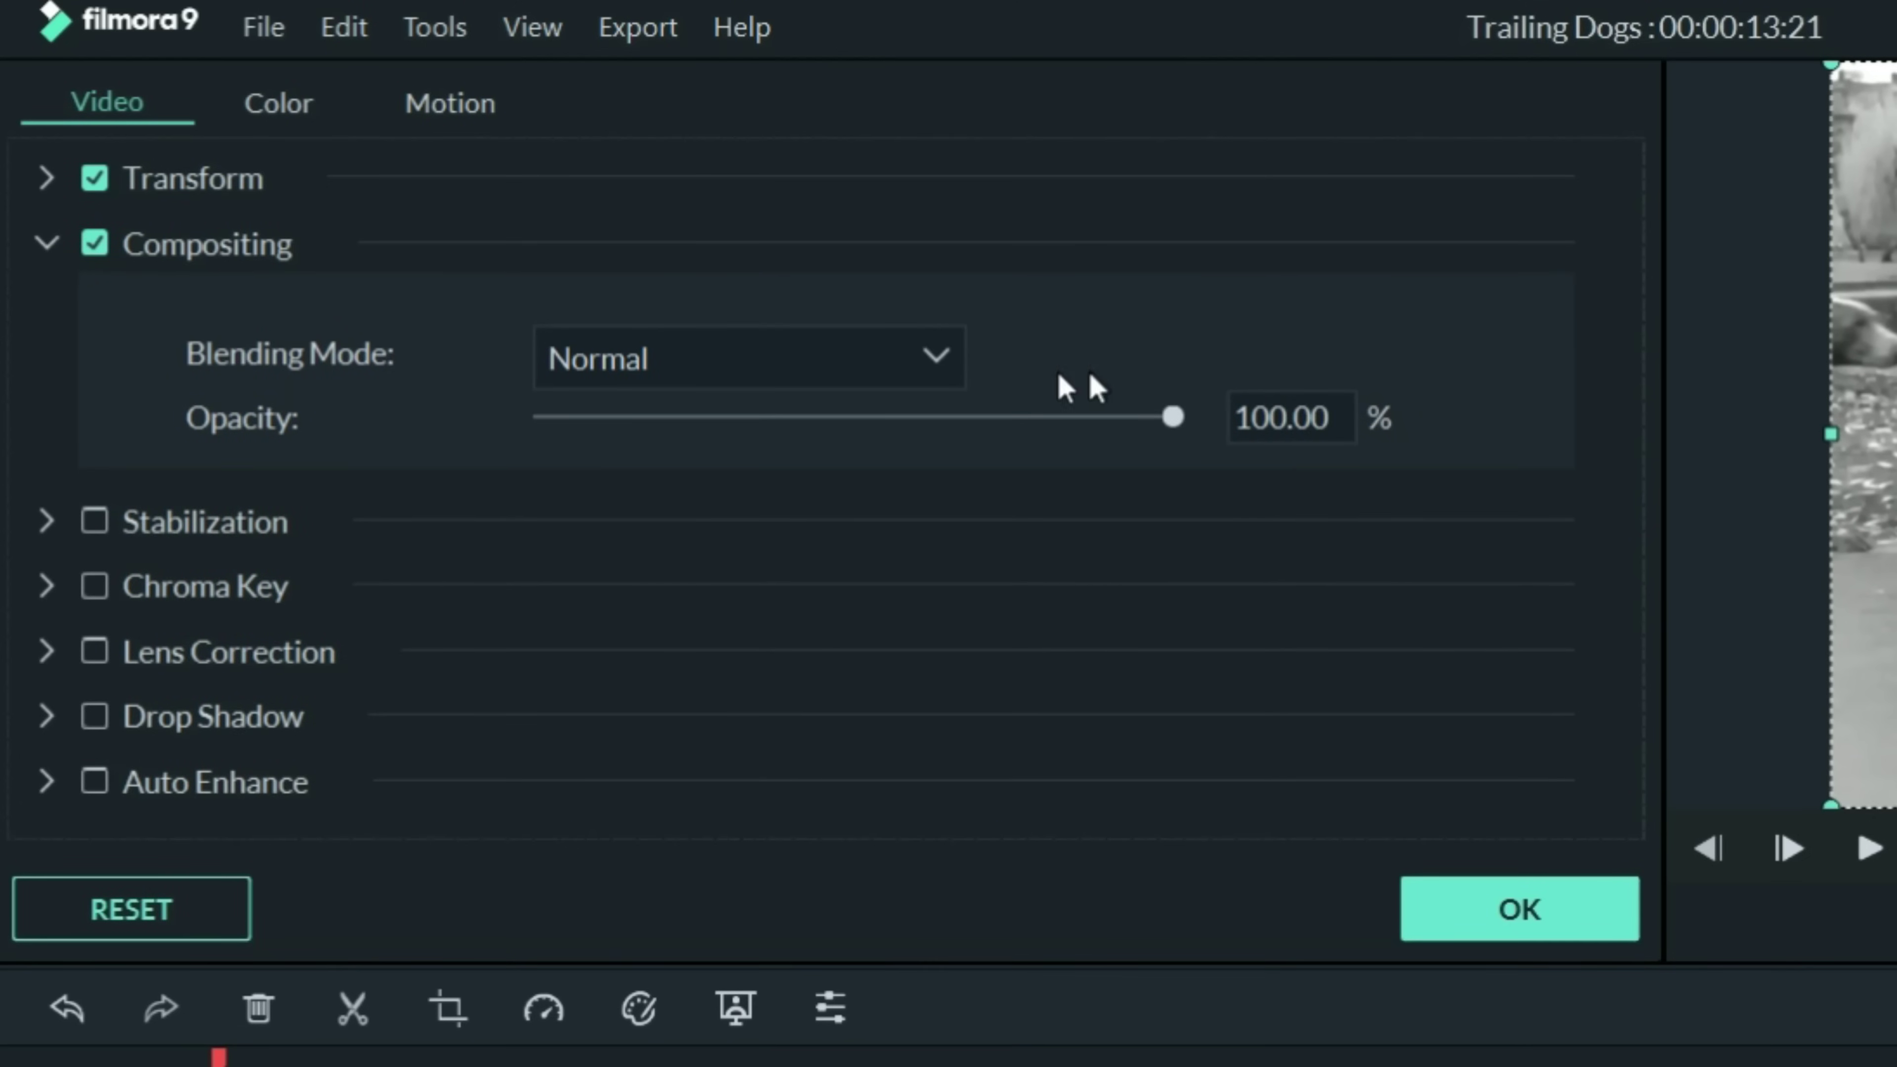
click(929, 355)
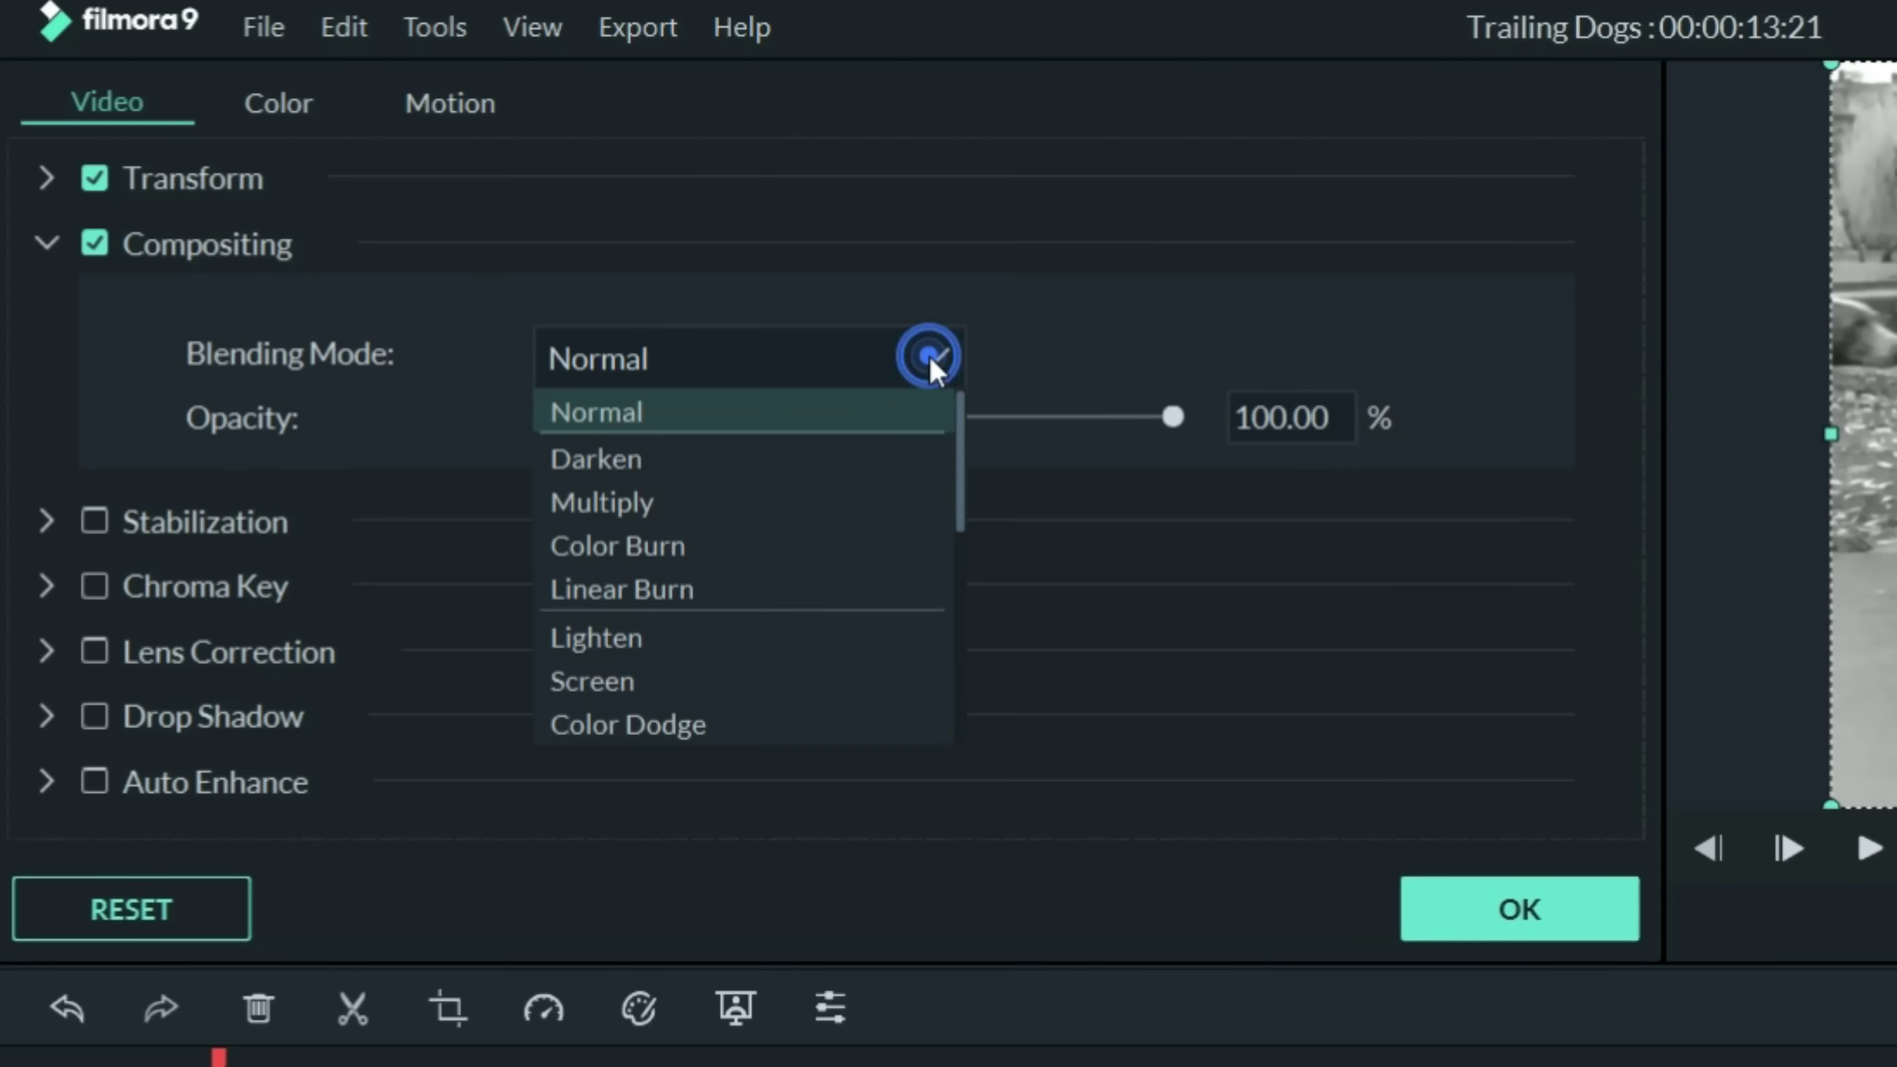
scroll(893, 454, down, 3)
scroll(891, 473, down, 1)
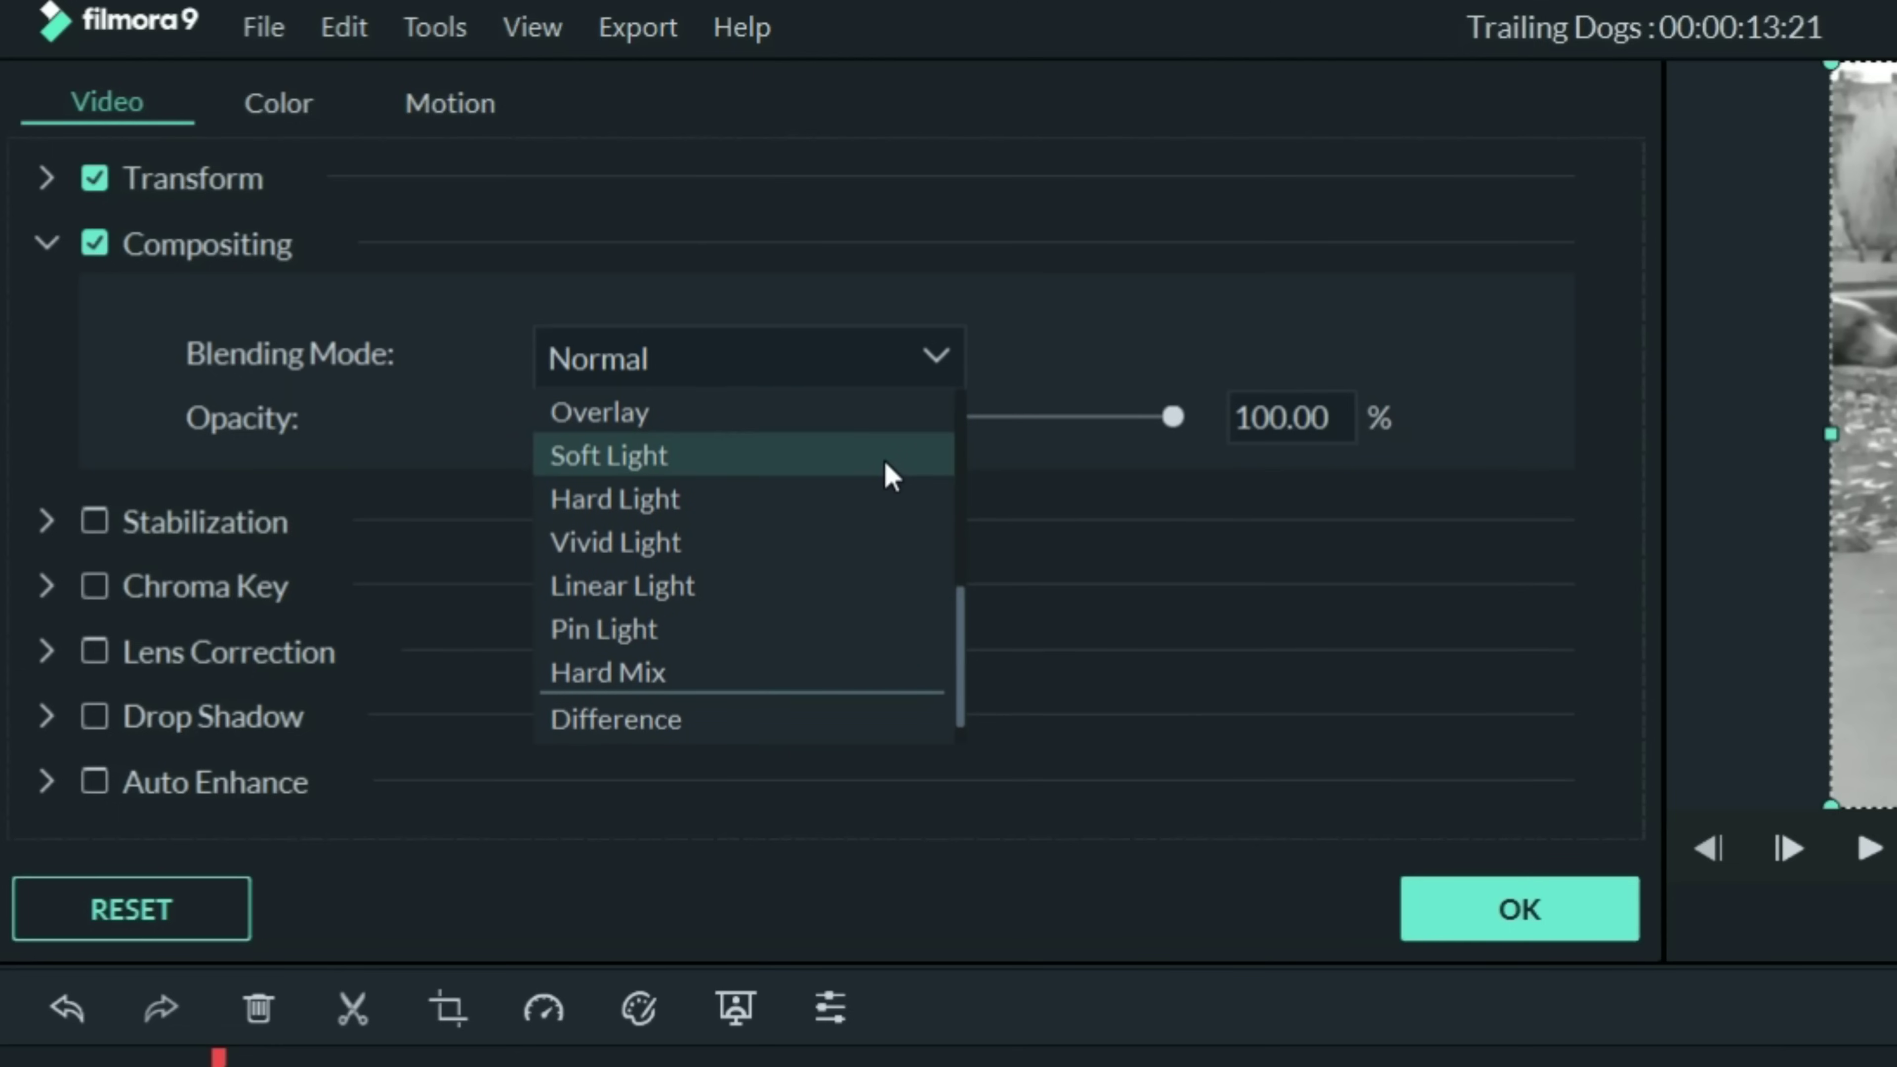
click(819, 611)
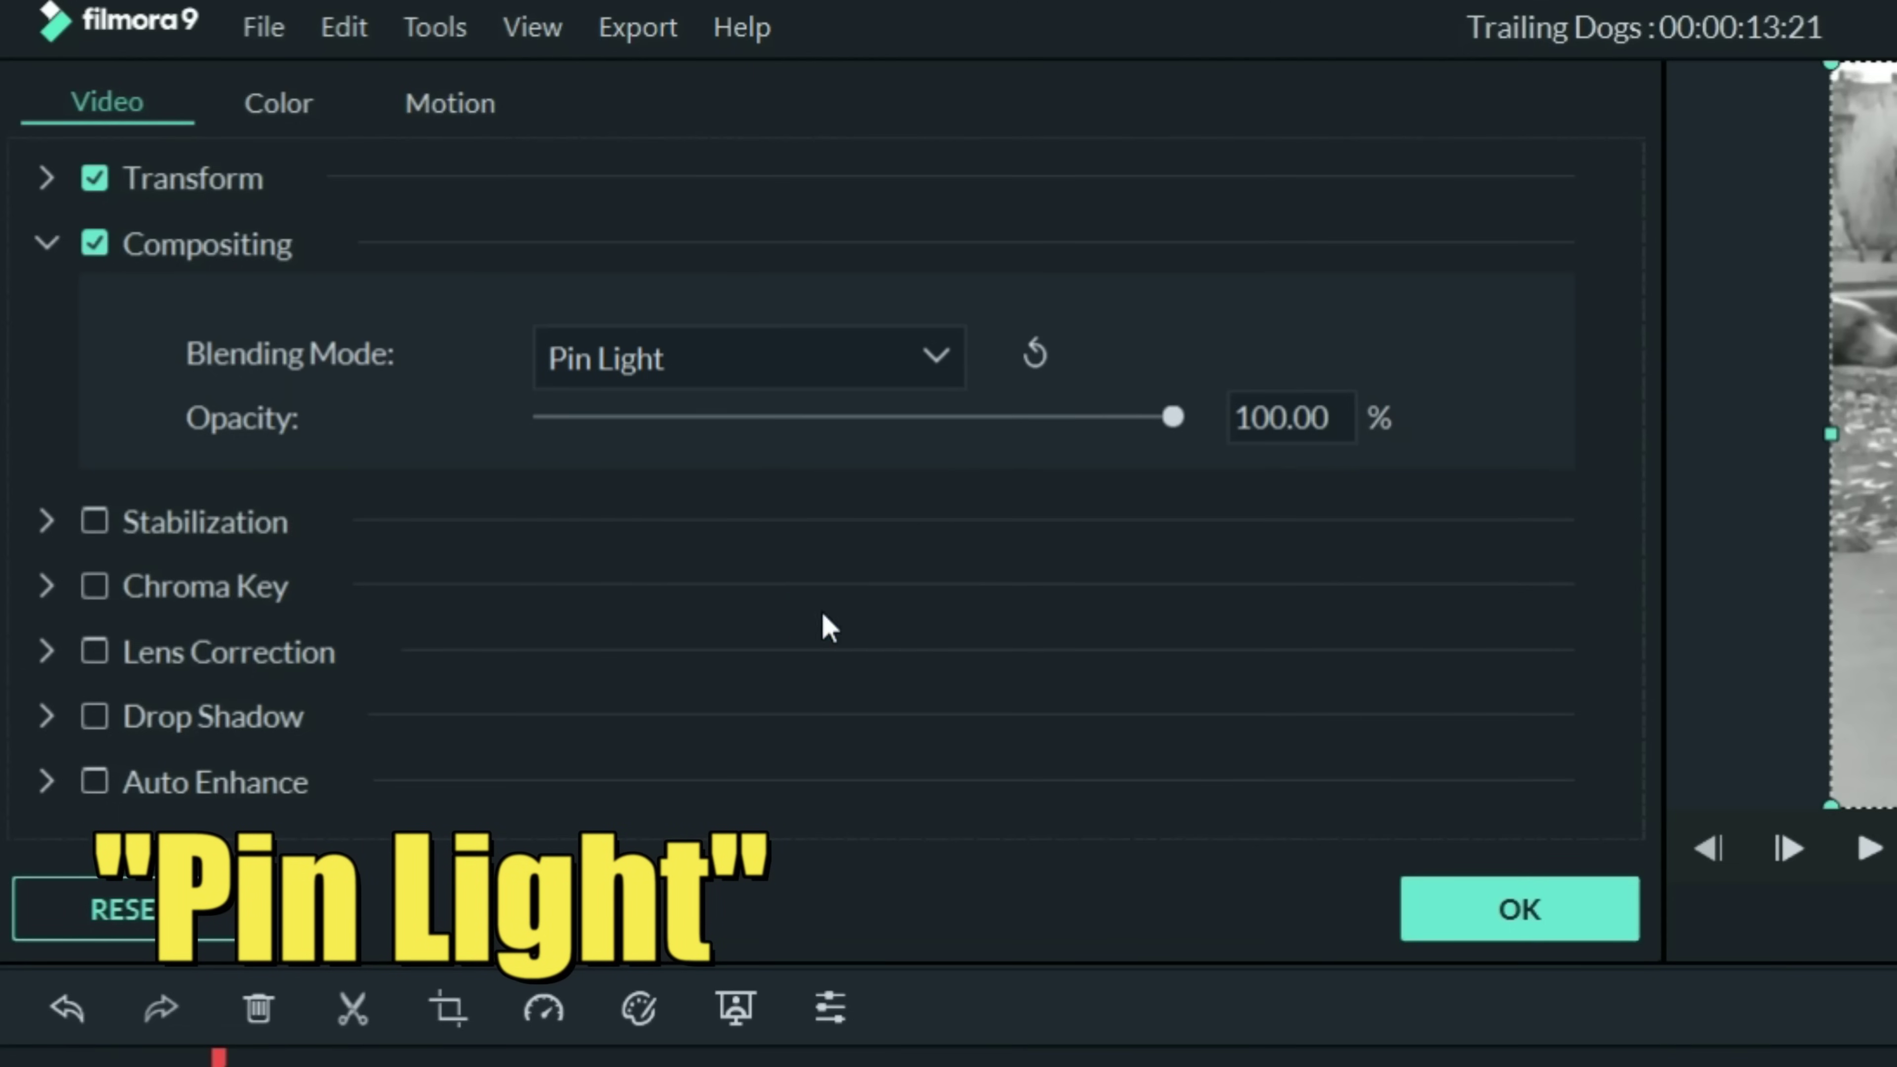
click(1313, 413)
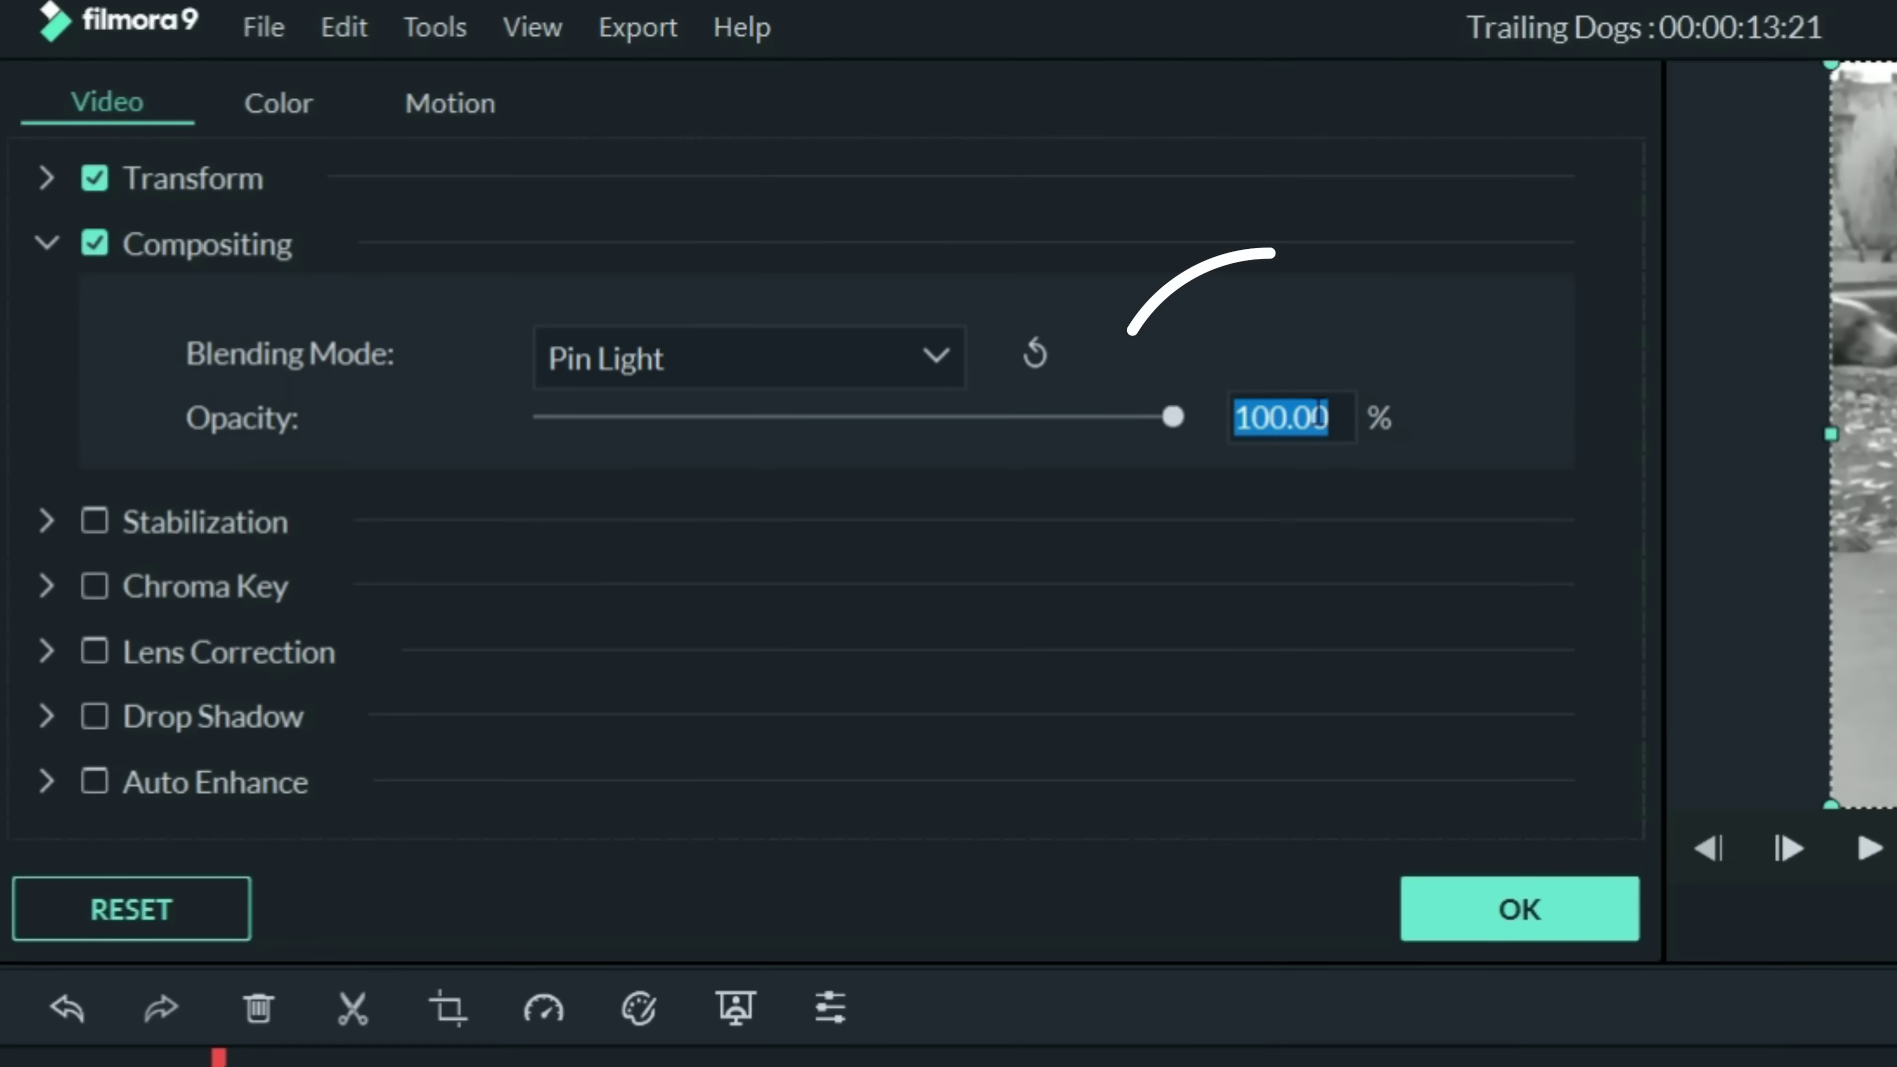
text(30)
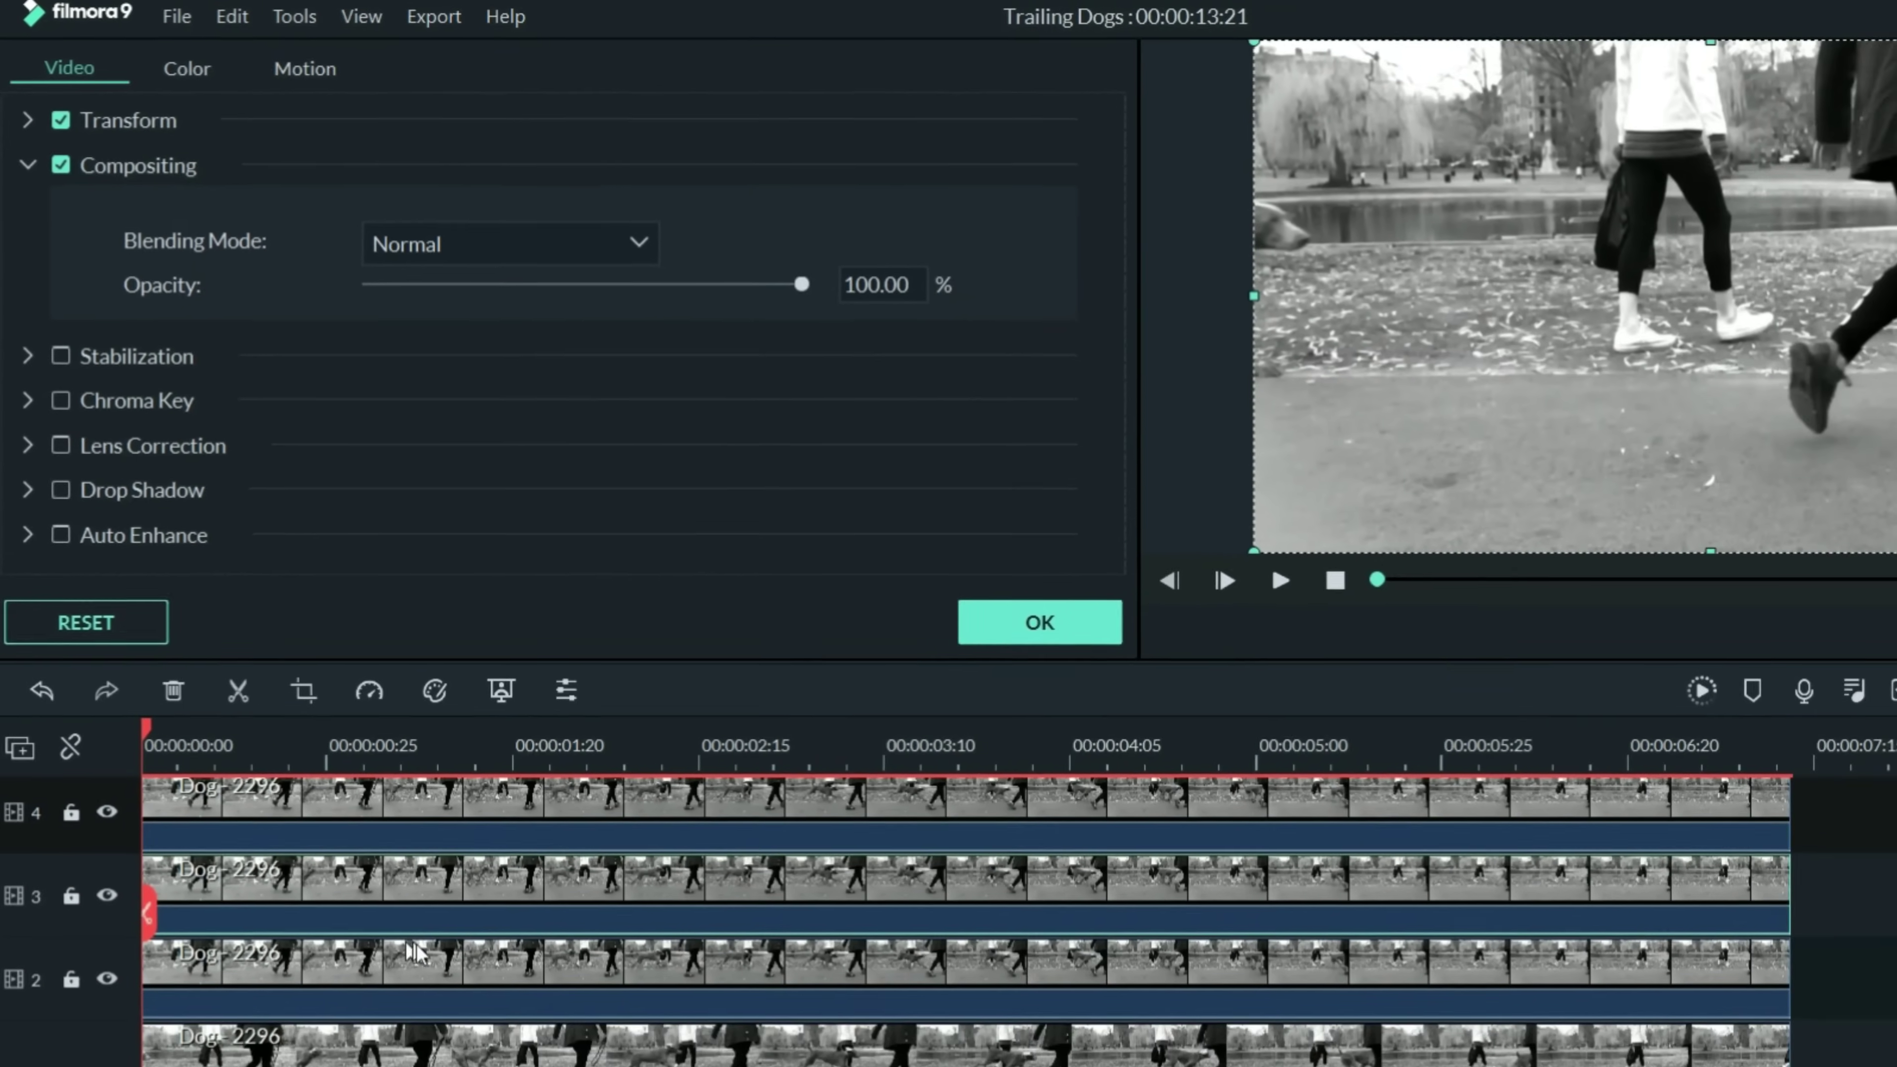
- Give the track 3 Dog copy Pin Light blending
ctrl+click(401, 887)
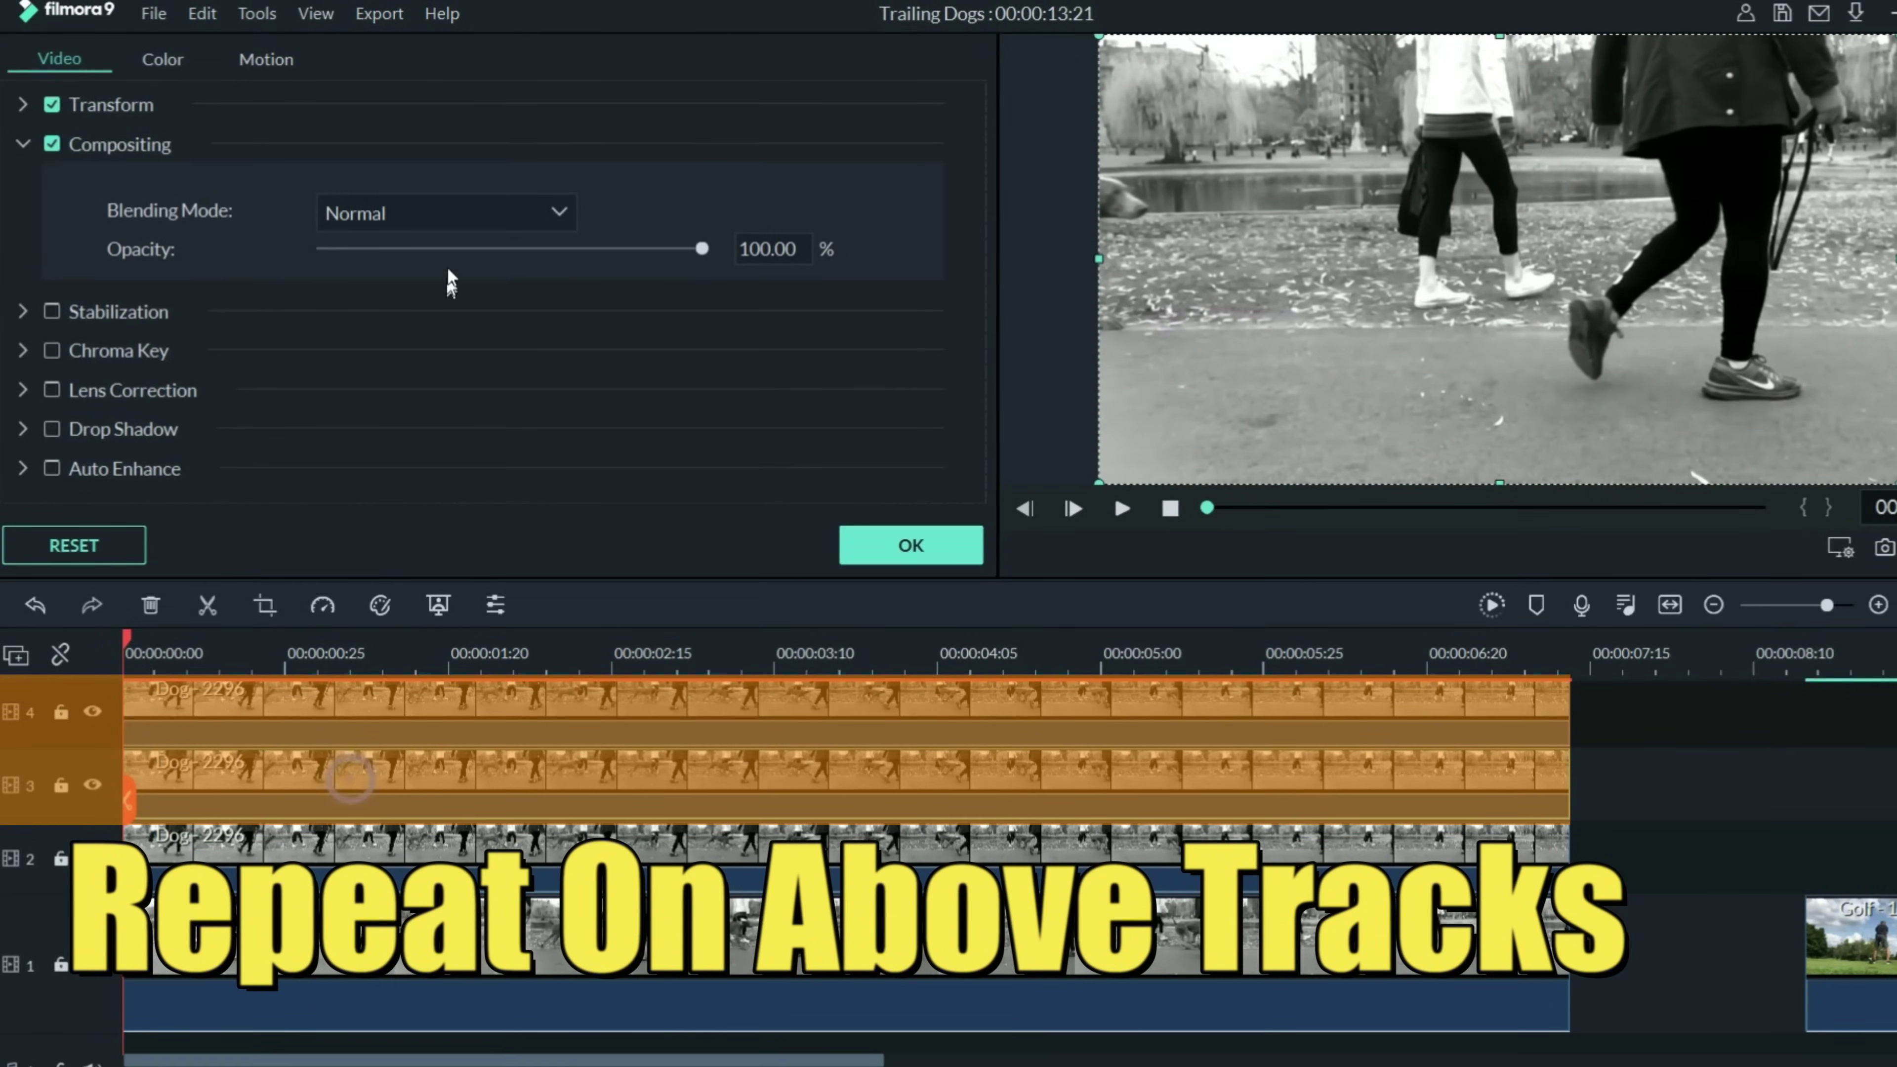
click(553, 212)
click(391, 349)
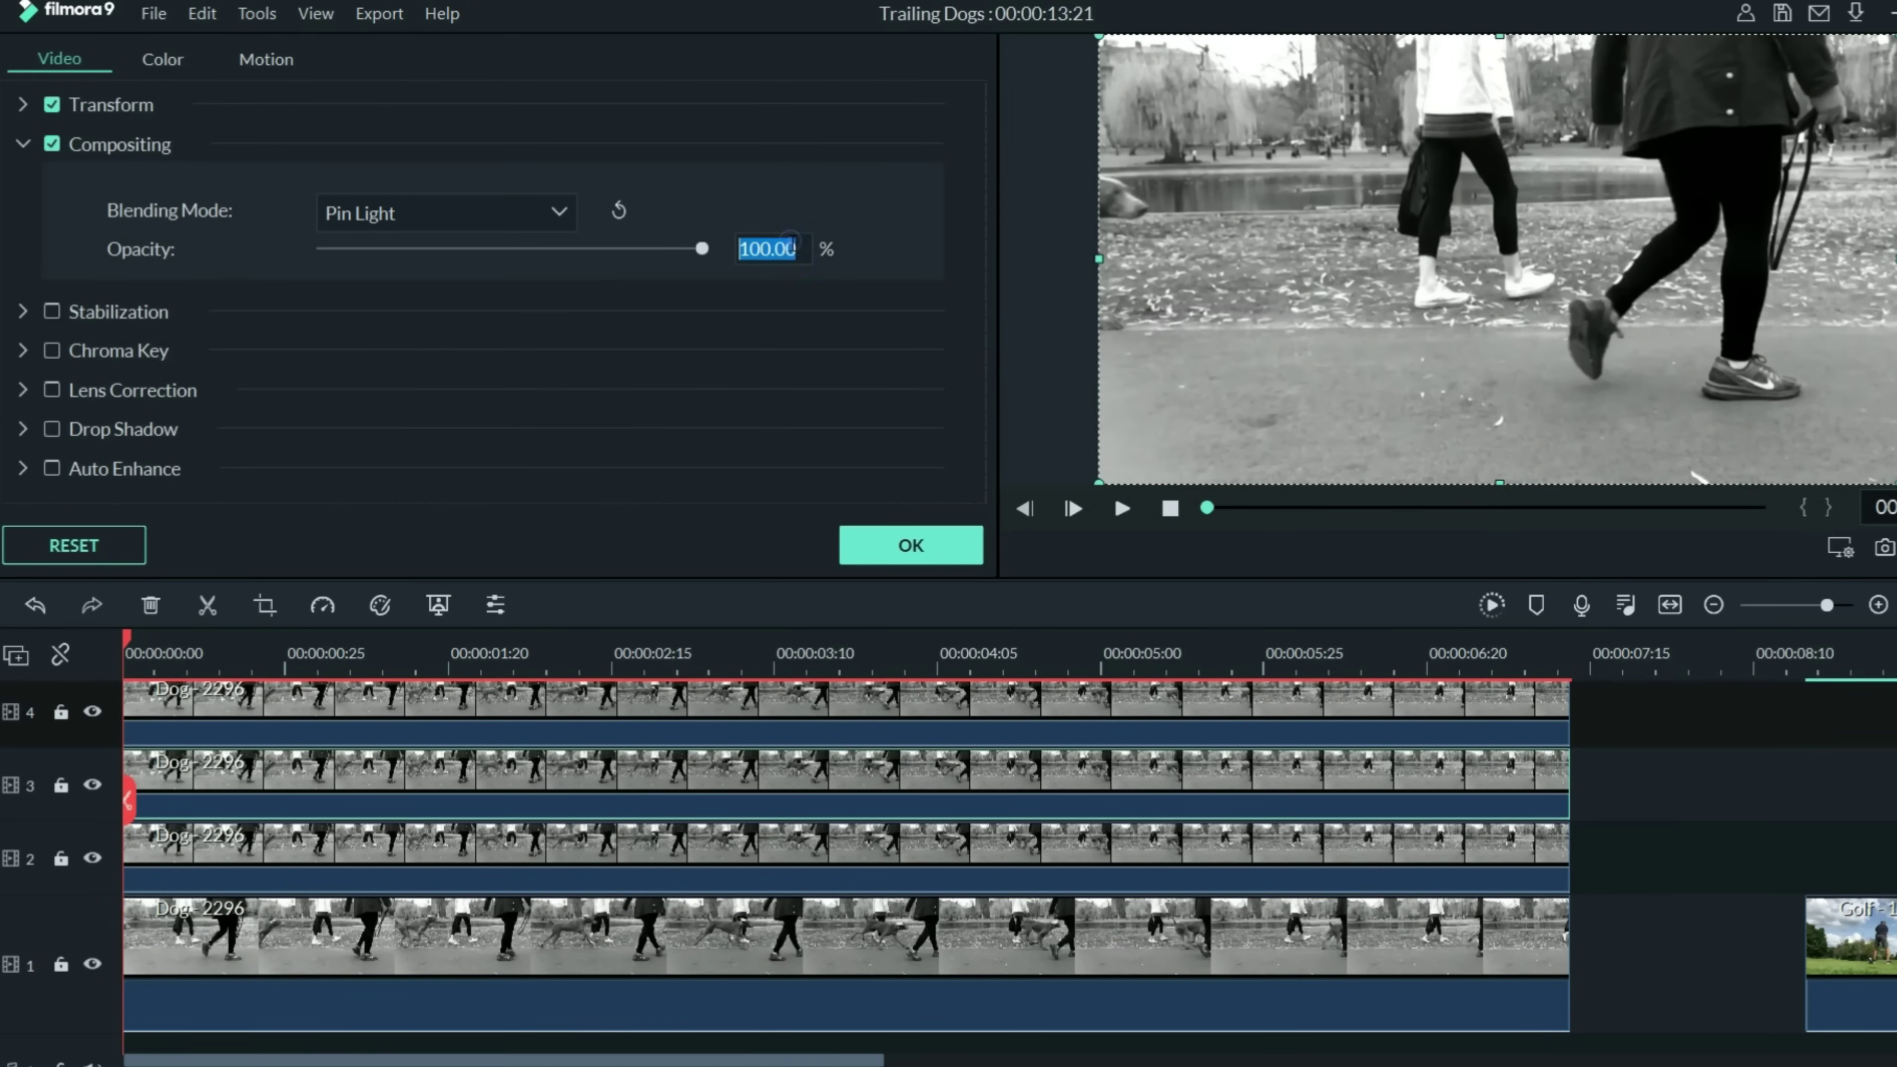
click(796, 241)
text(3)
- Give the track 4 Dog copy Pin Light blending at 30% opacity and confirm
click(911, 545)
double_click(309, 706)
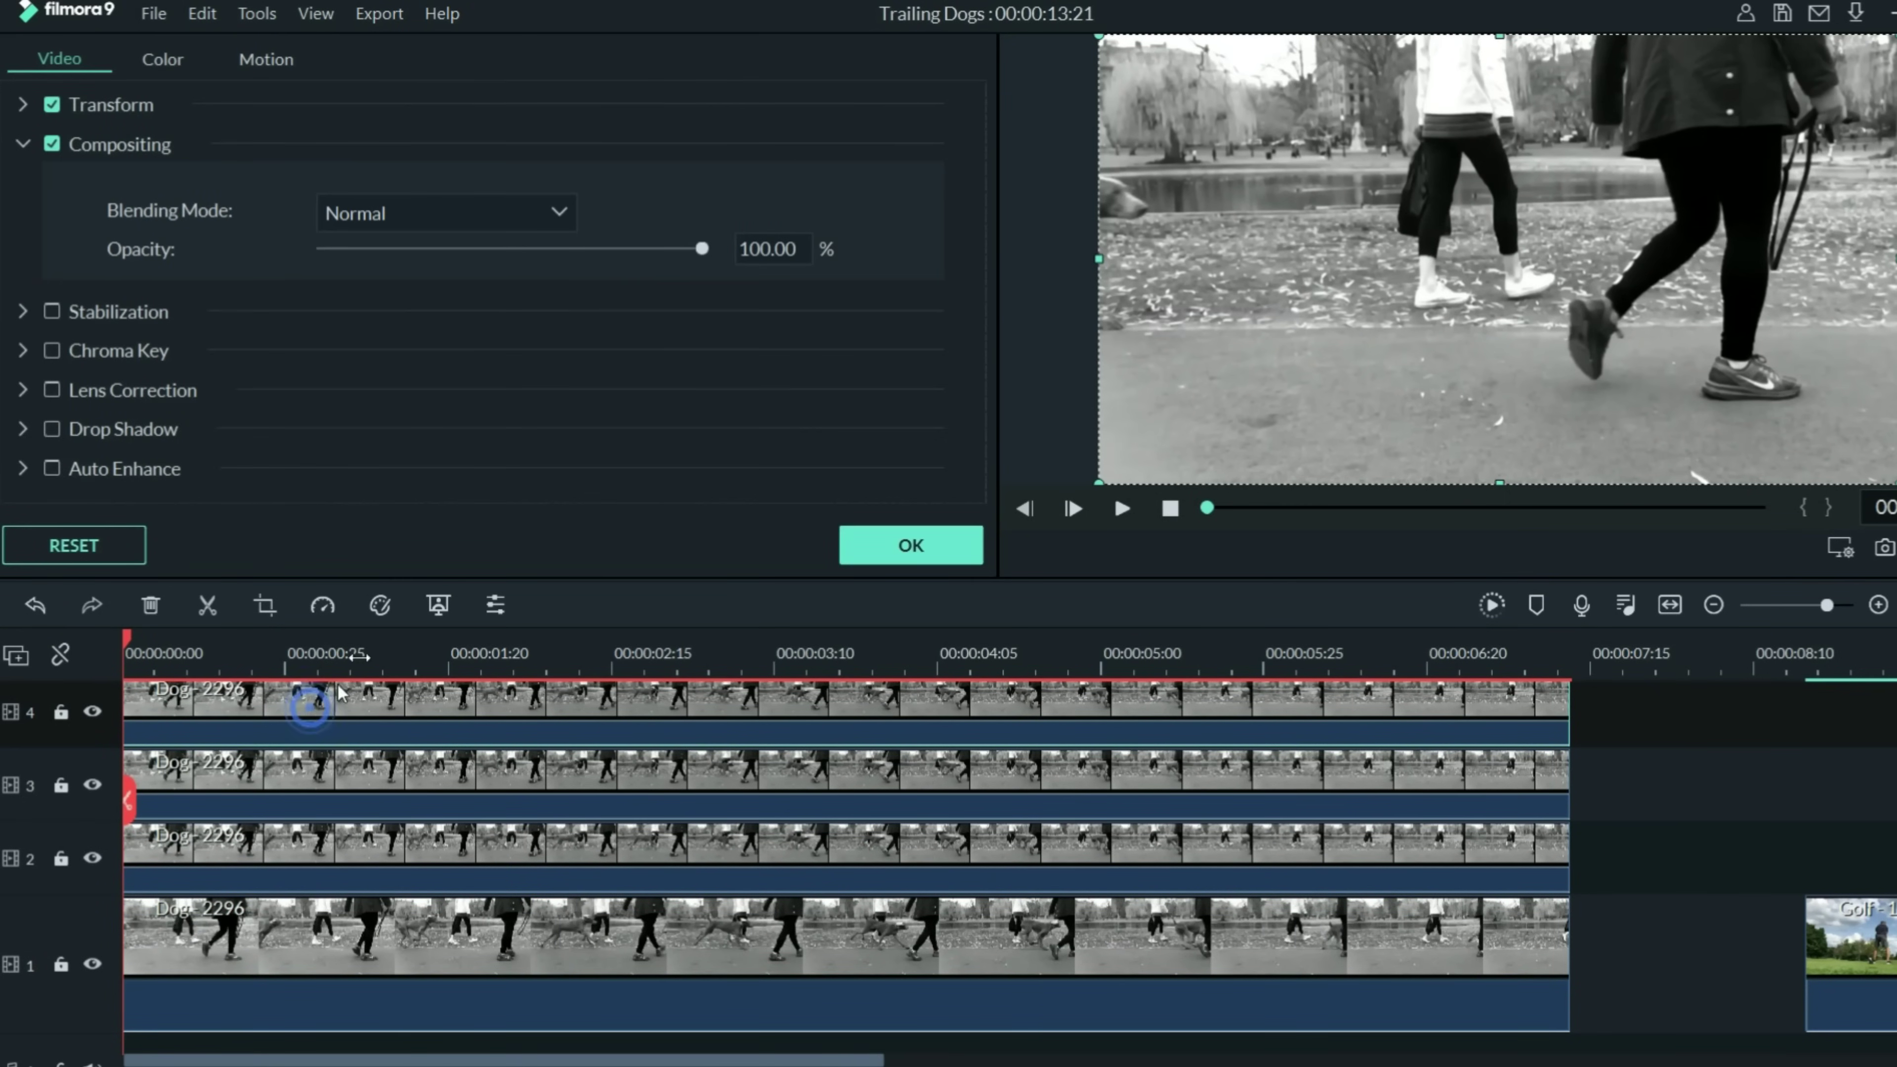
click(562, 209)
click(388, 375)
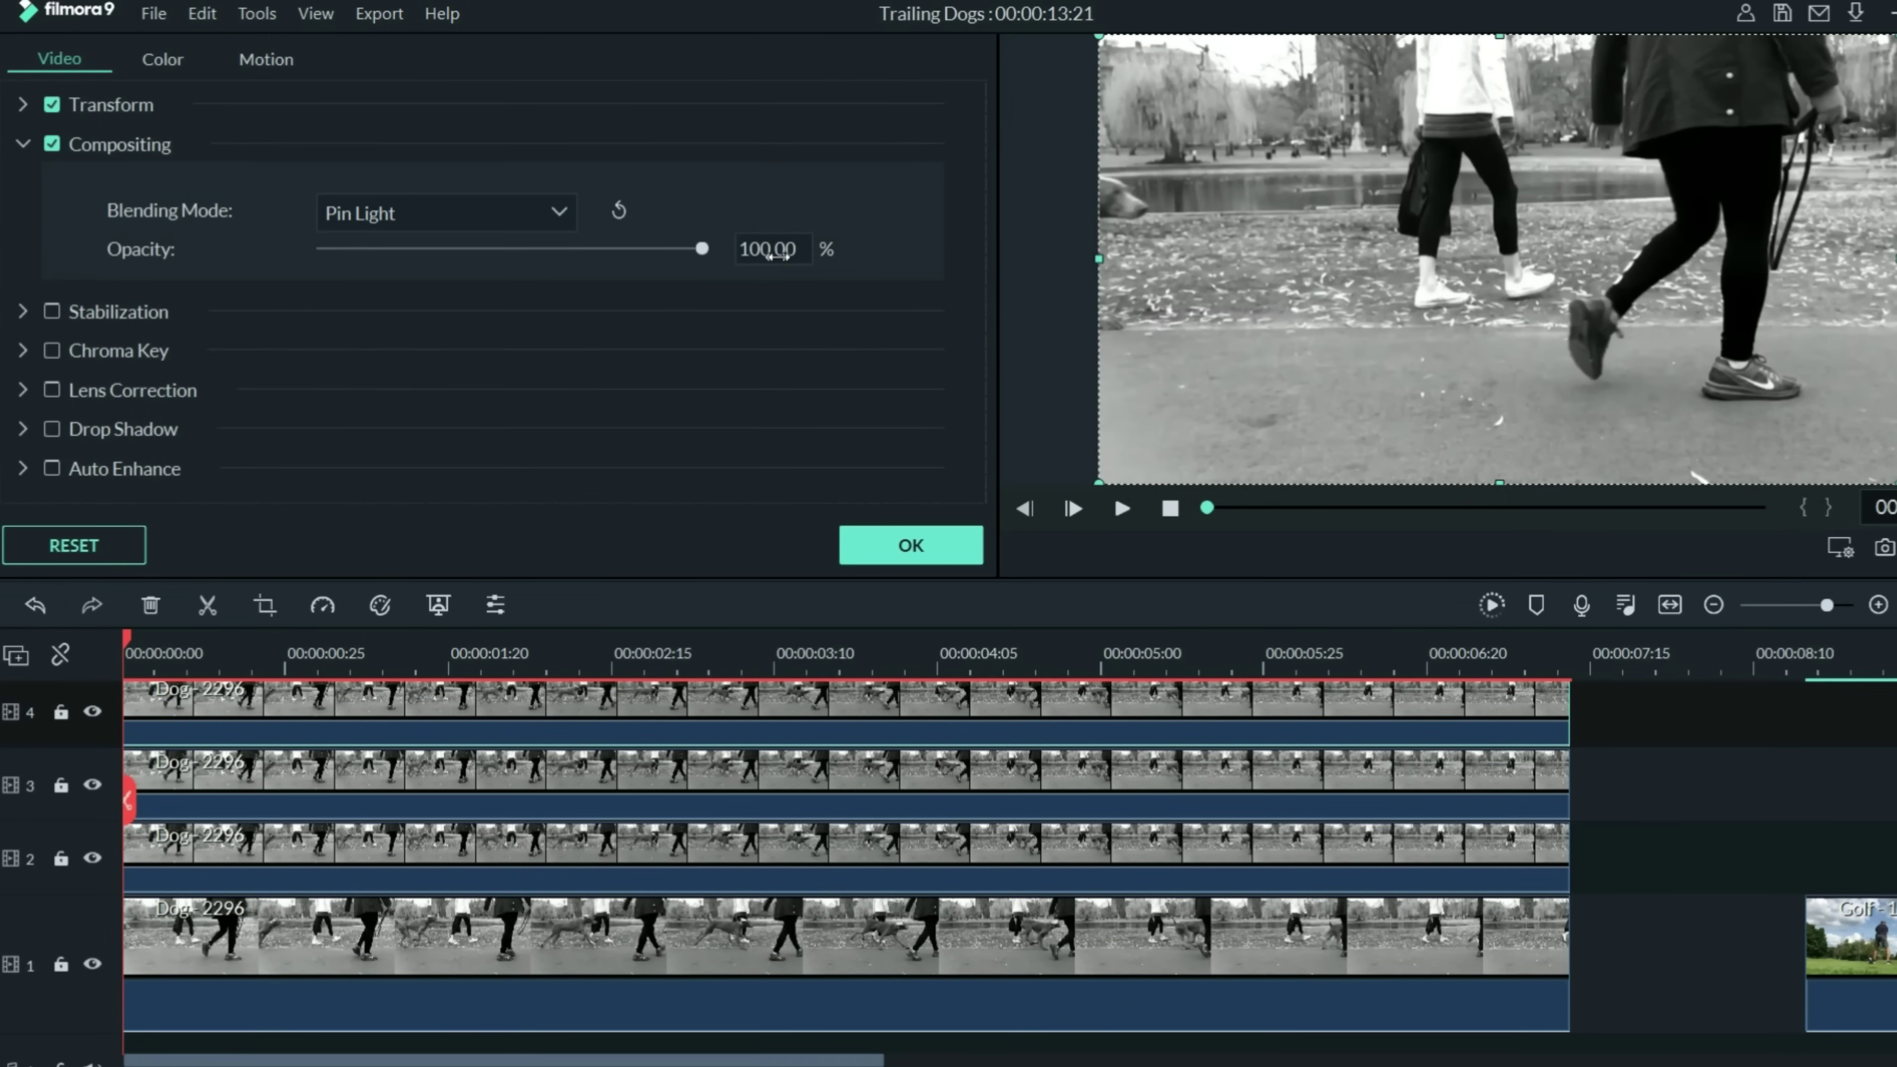
click(883, 562)
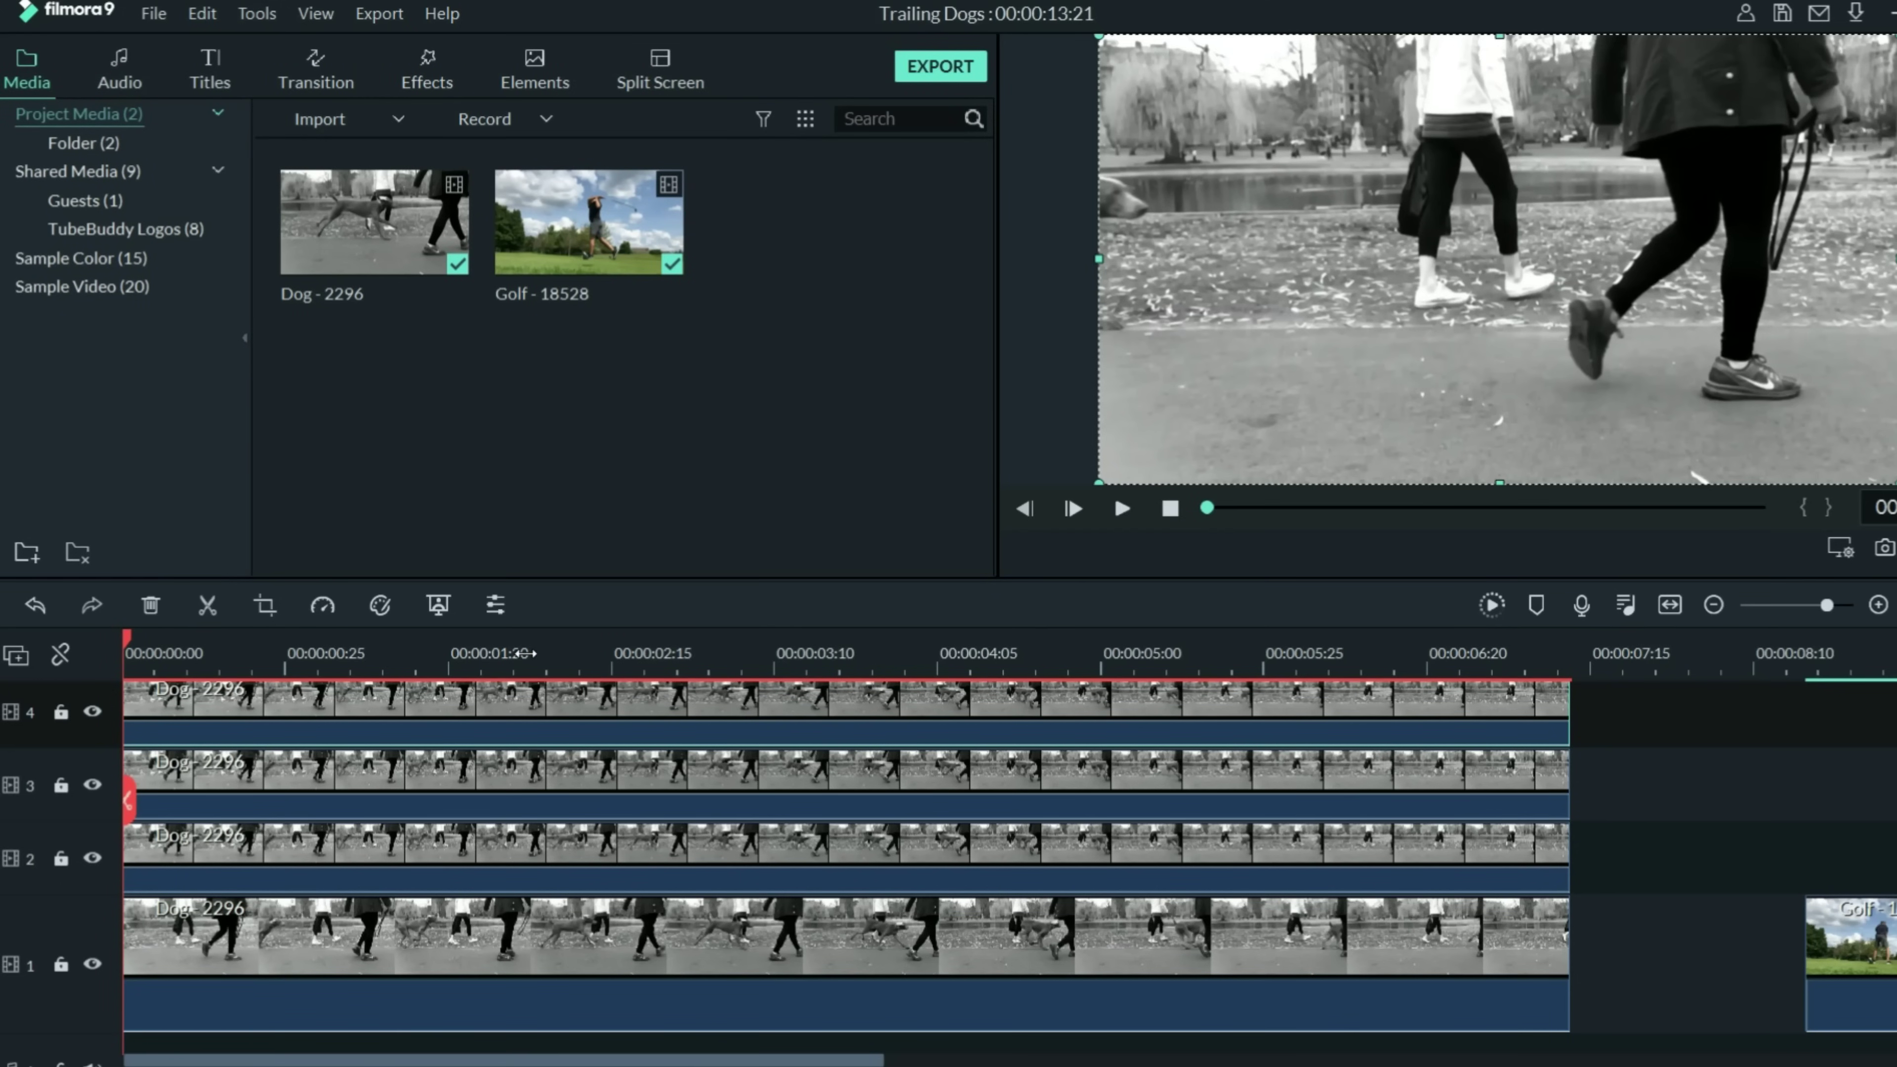
- Zoom the timeline in and move the track 2 Dog copy to start at 10 frames
drag(525, 653, 307, 659)
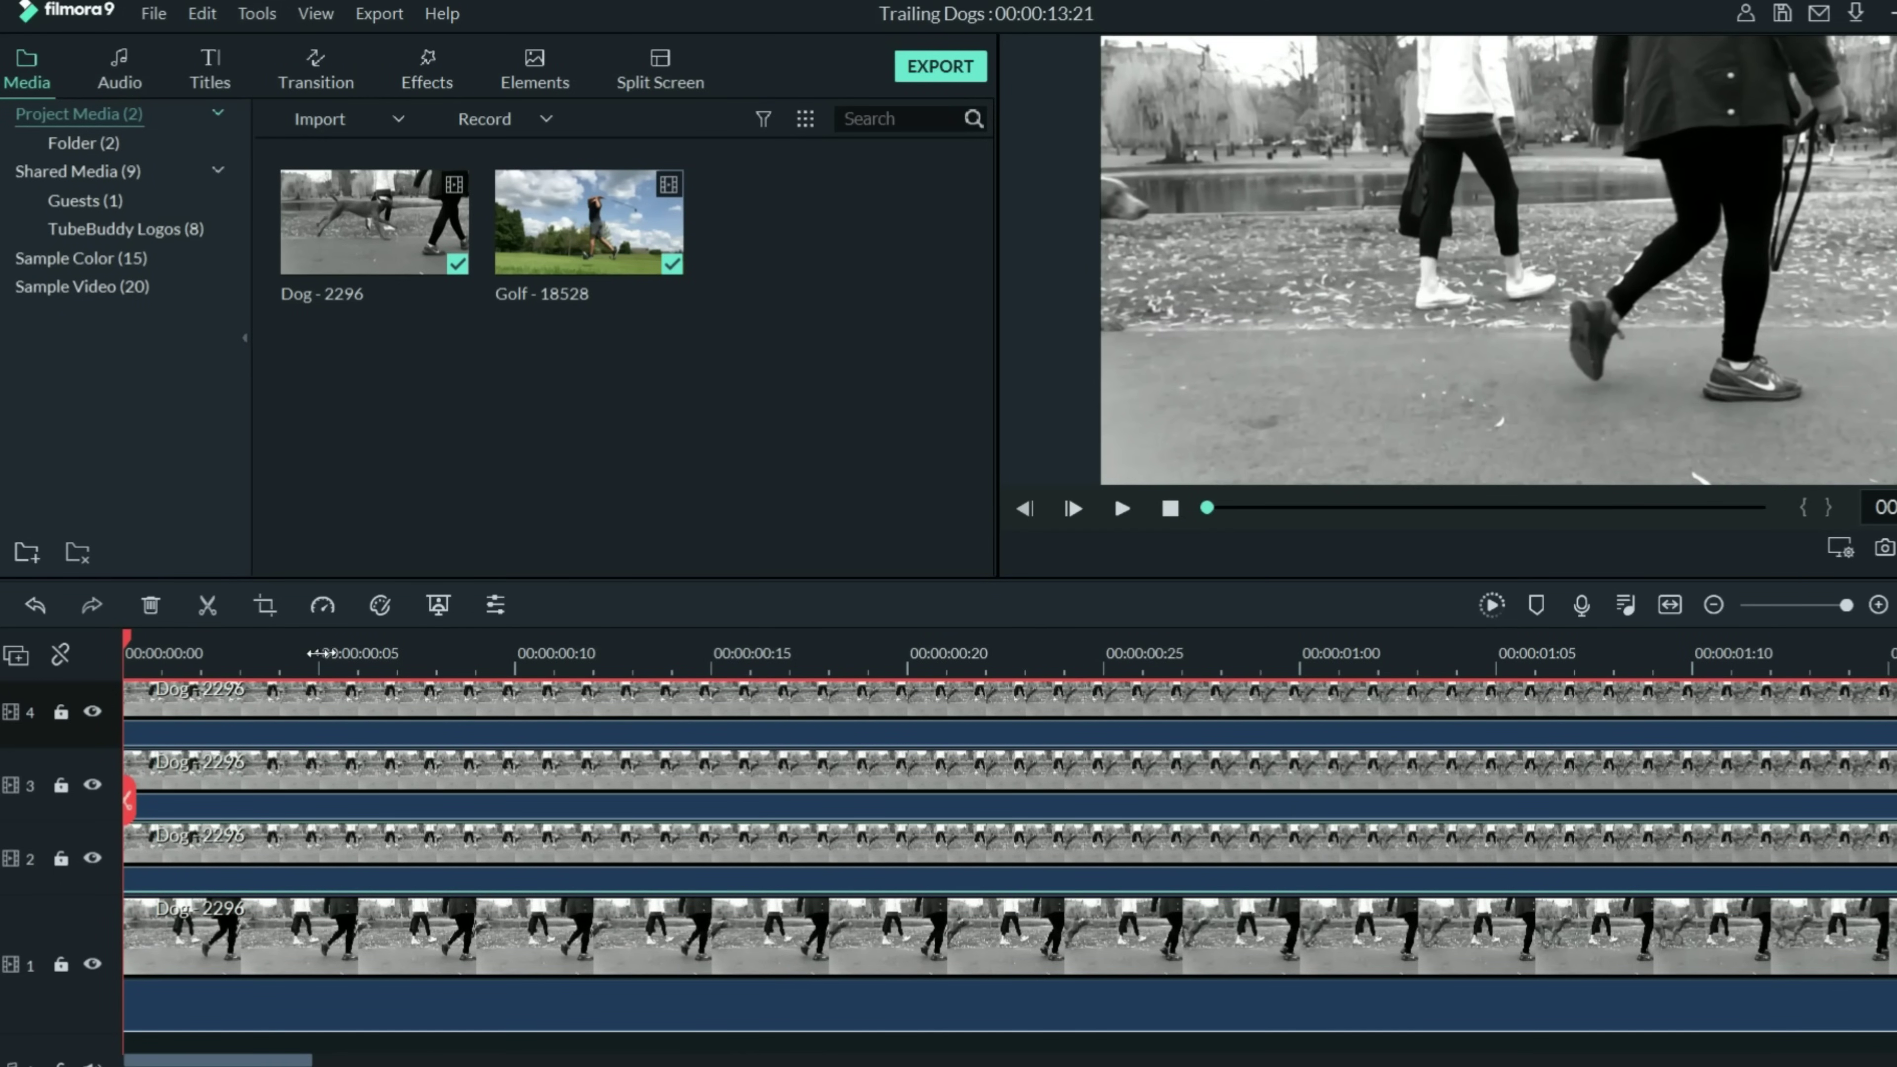
click(198, 858)
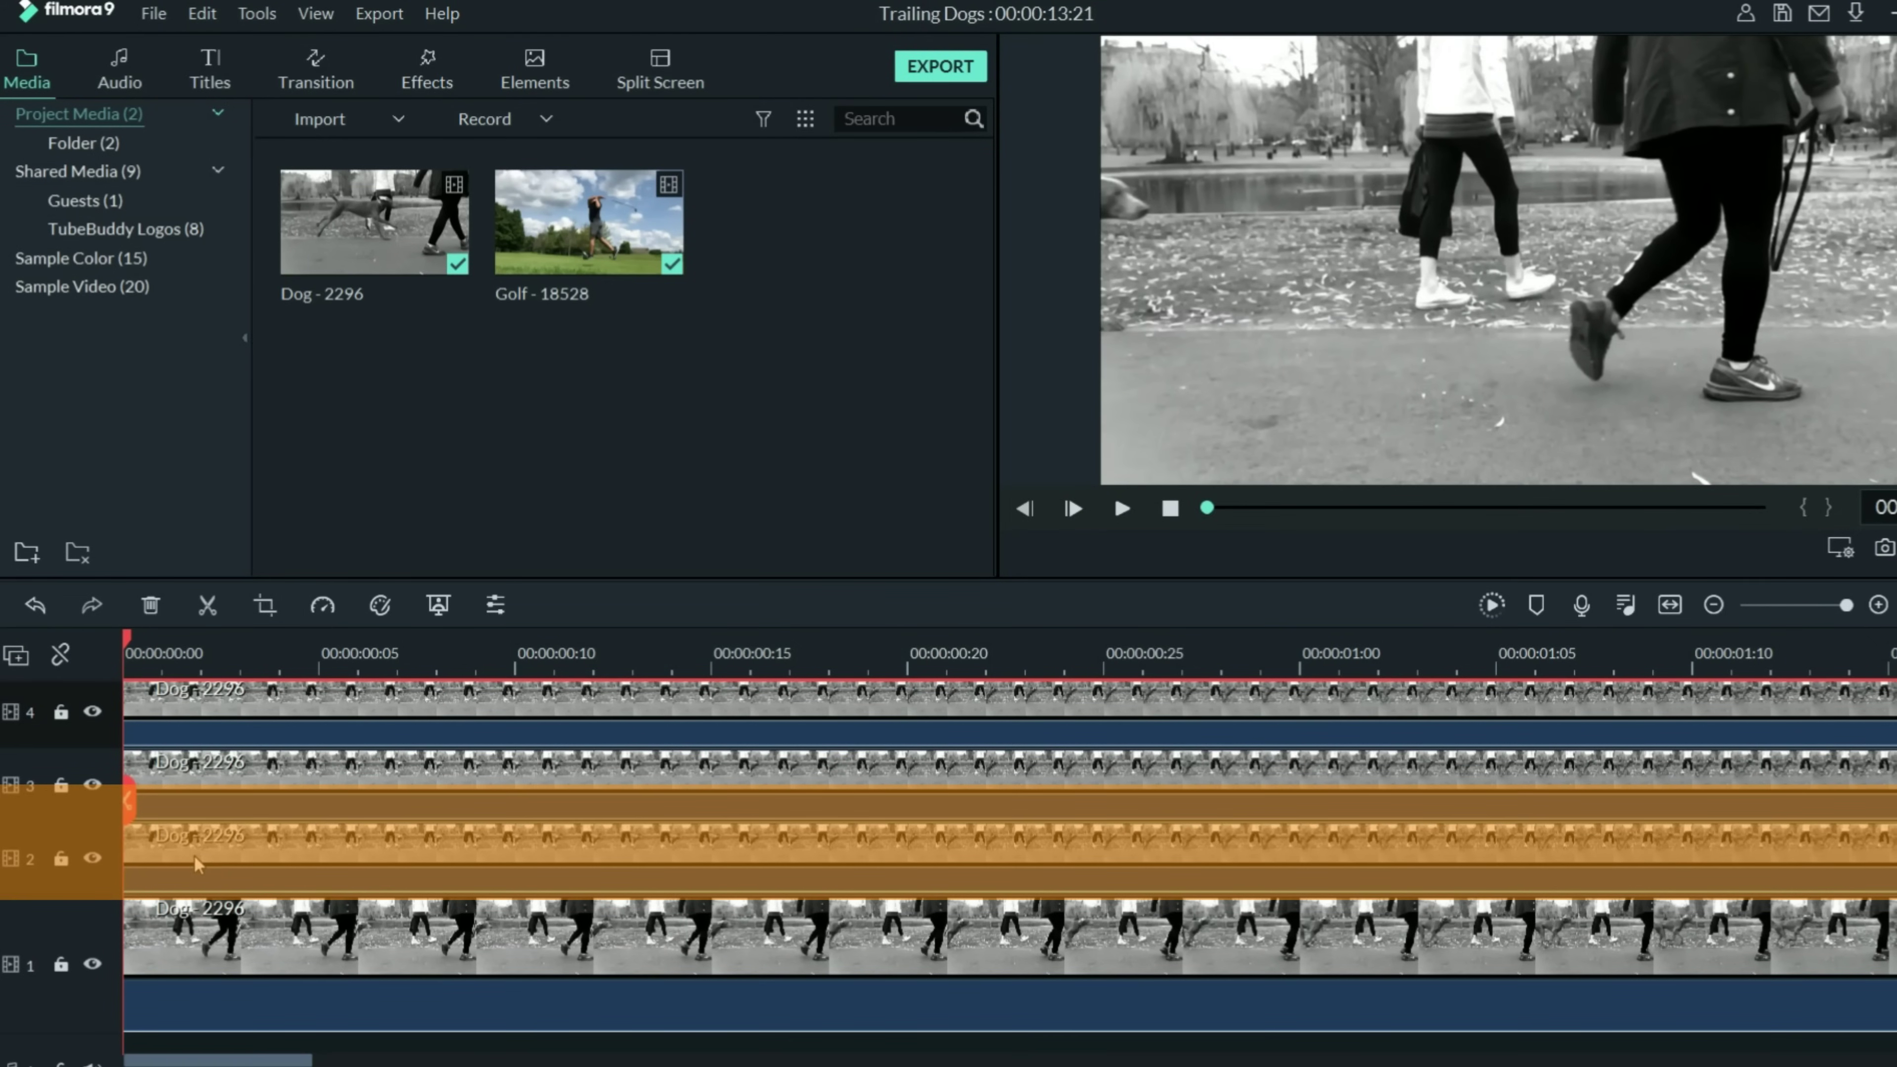
drag(195, 859, 583, 850)
click(515, 652)
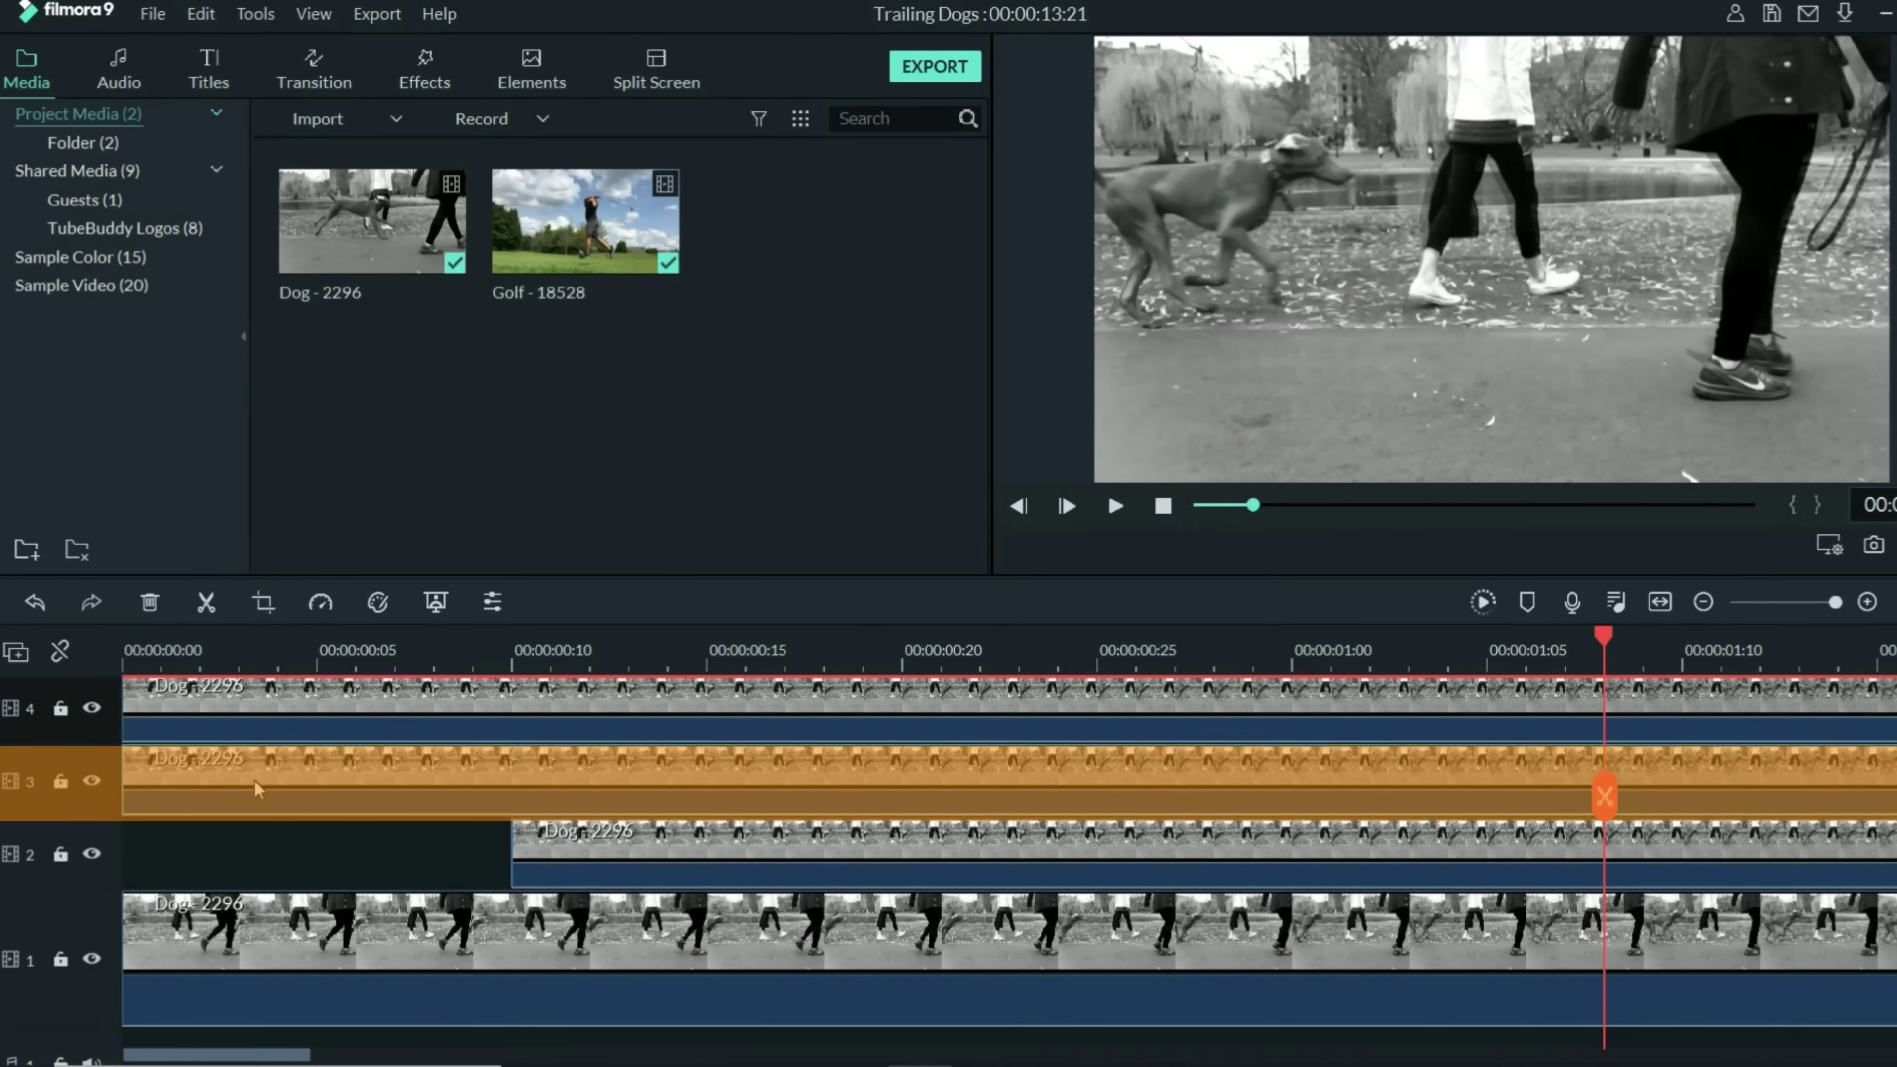
- Start the track 3 copy at 20 frames and the track 4 copy at 00:00:01:00
drag(254, 777, 713, 774)
drag(926, 766, 1044, 764)
double_click(236, 719)
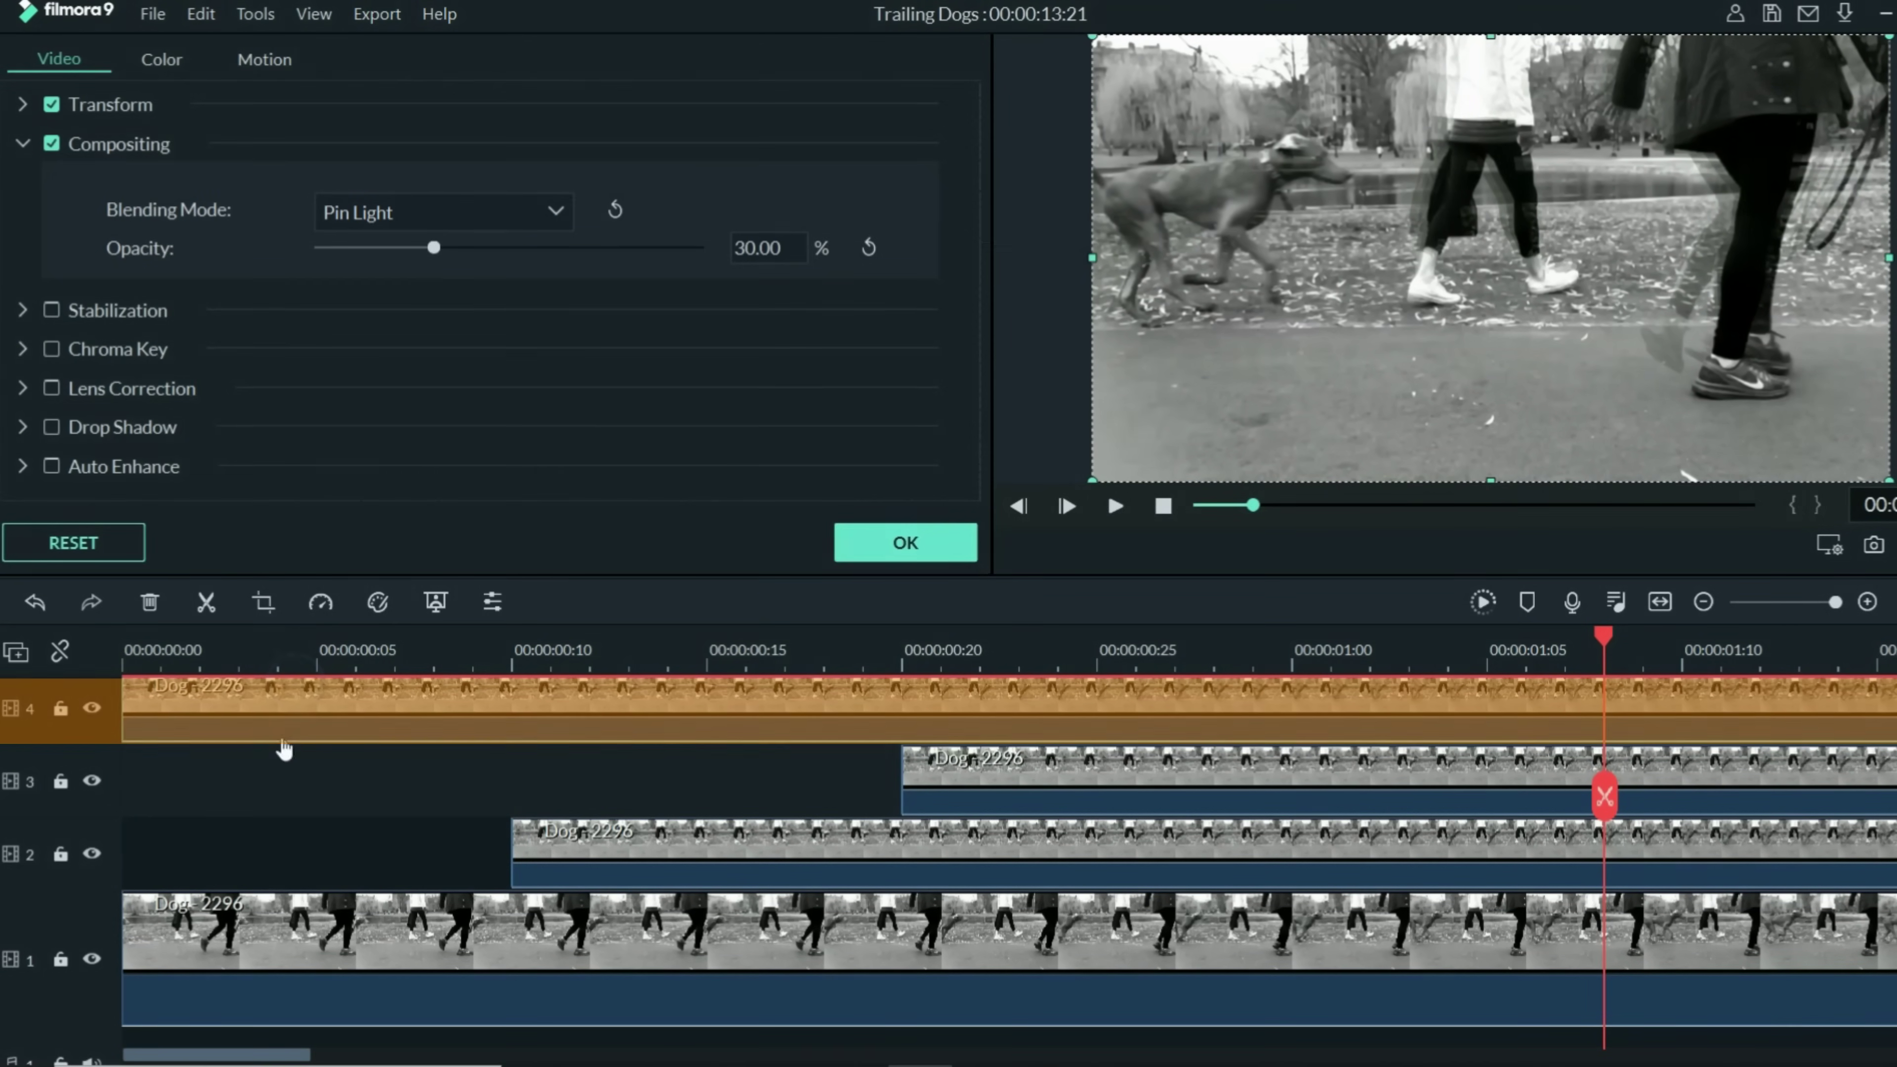
drag(236, 719, 1417, 742)
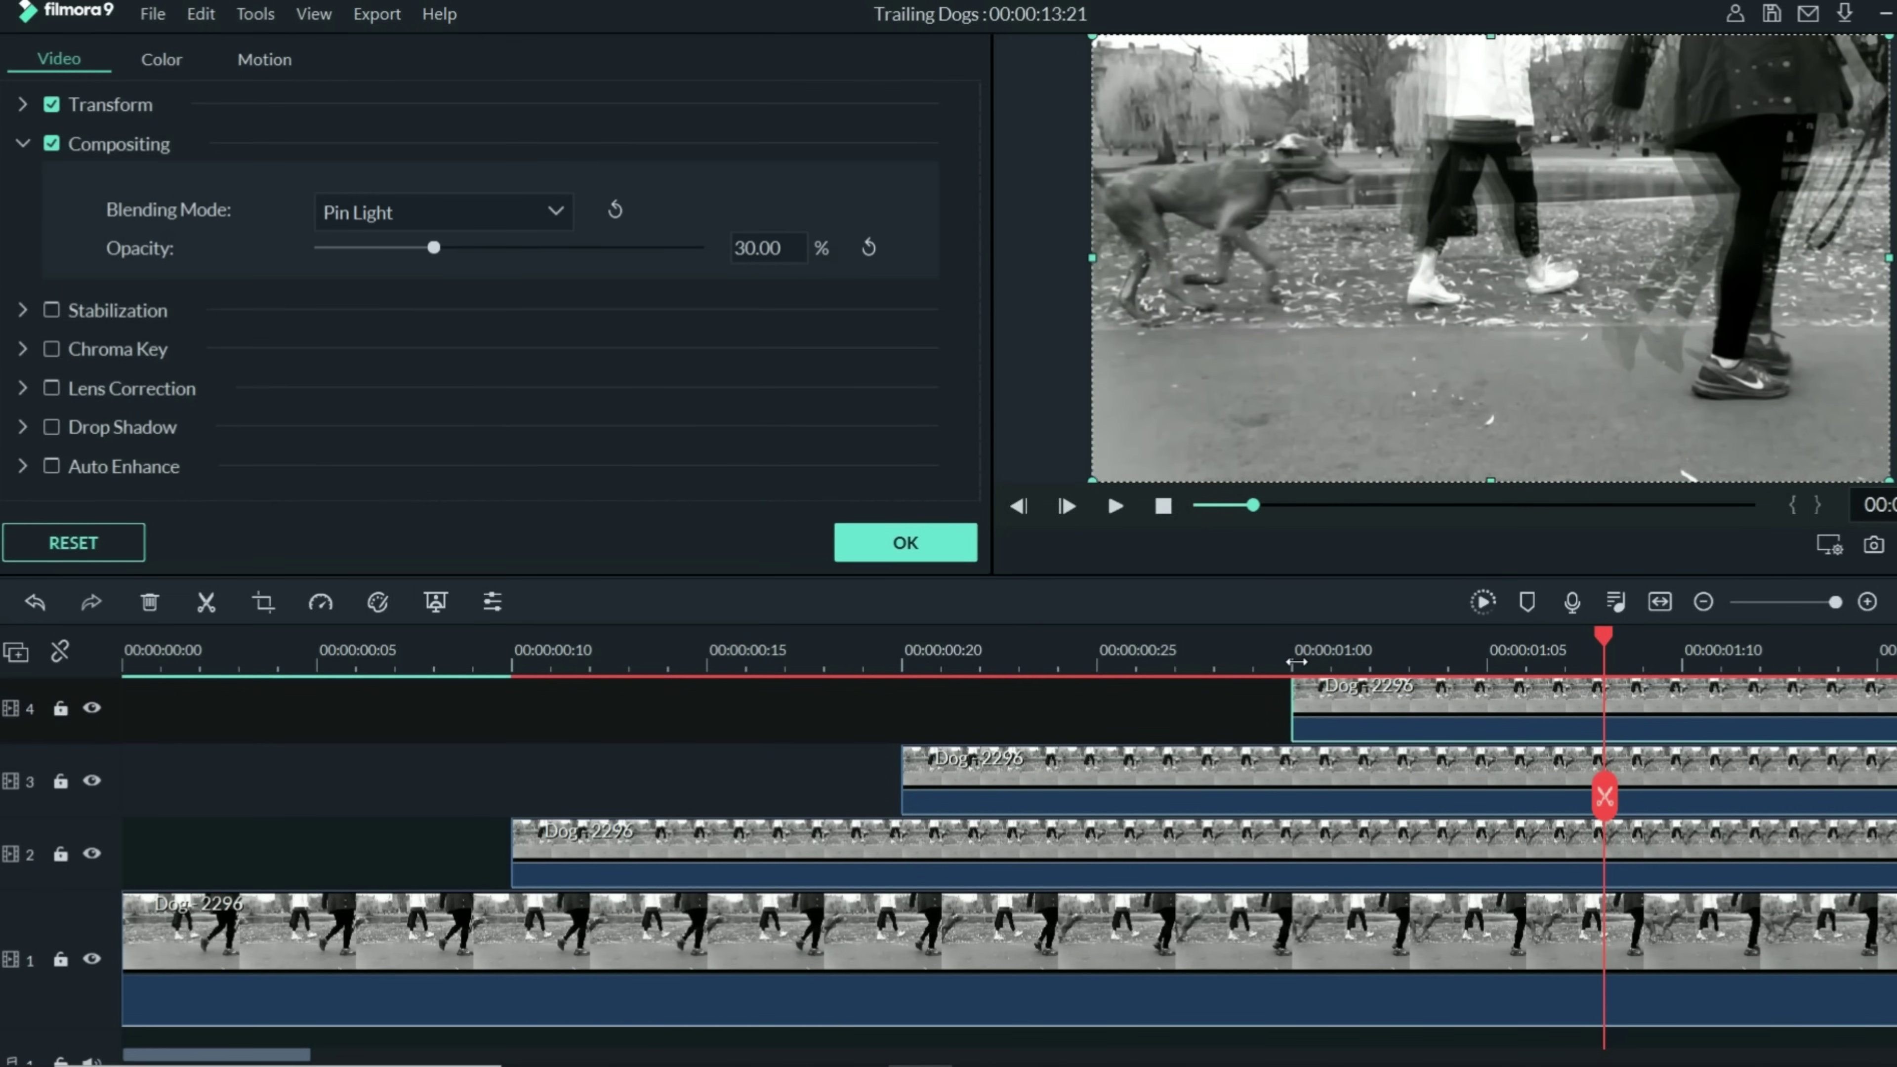
click(1297, 661)
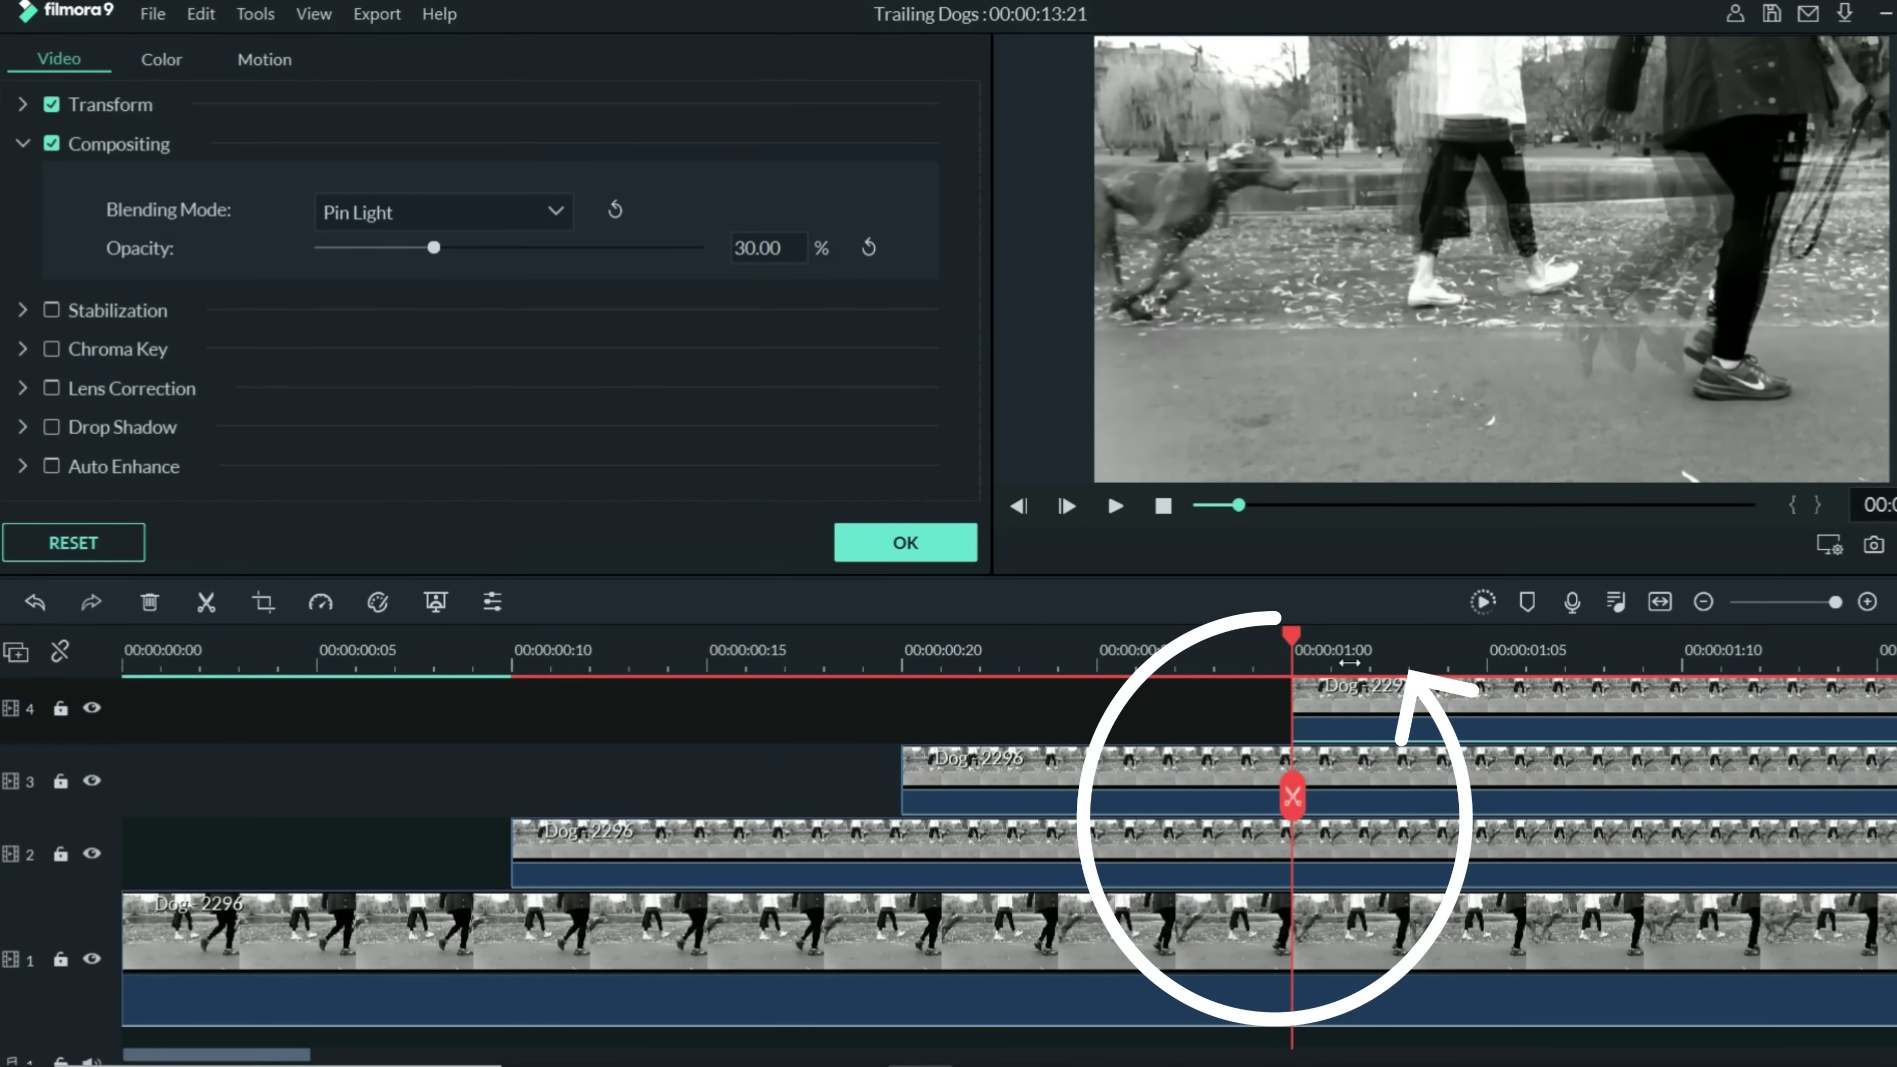
drag(1835, 602, 1818, 602)
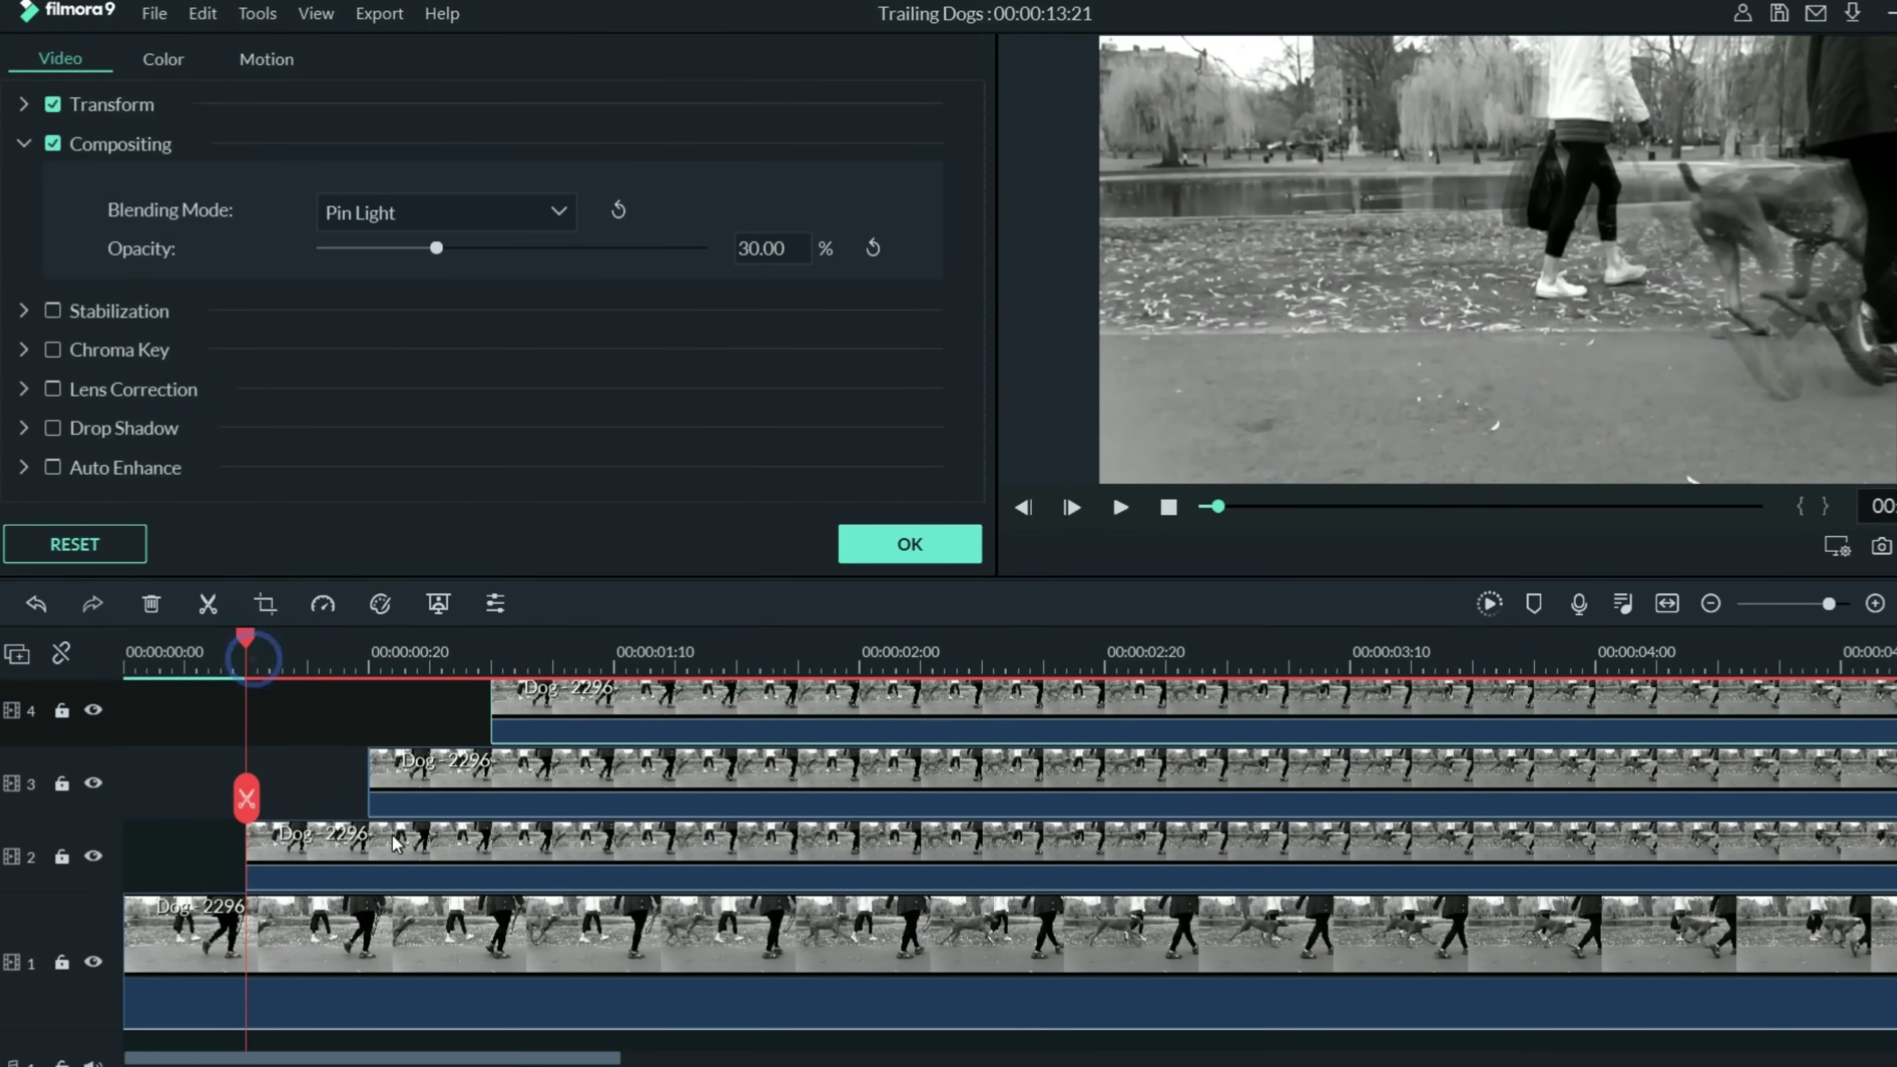
click(394, 844)
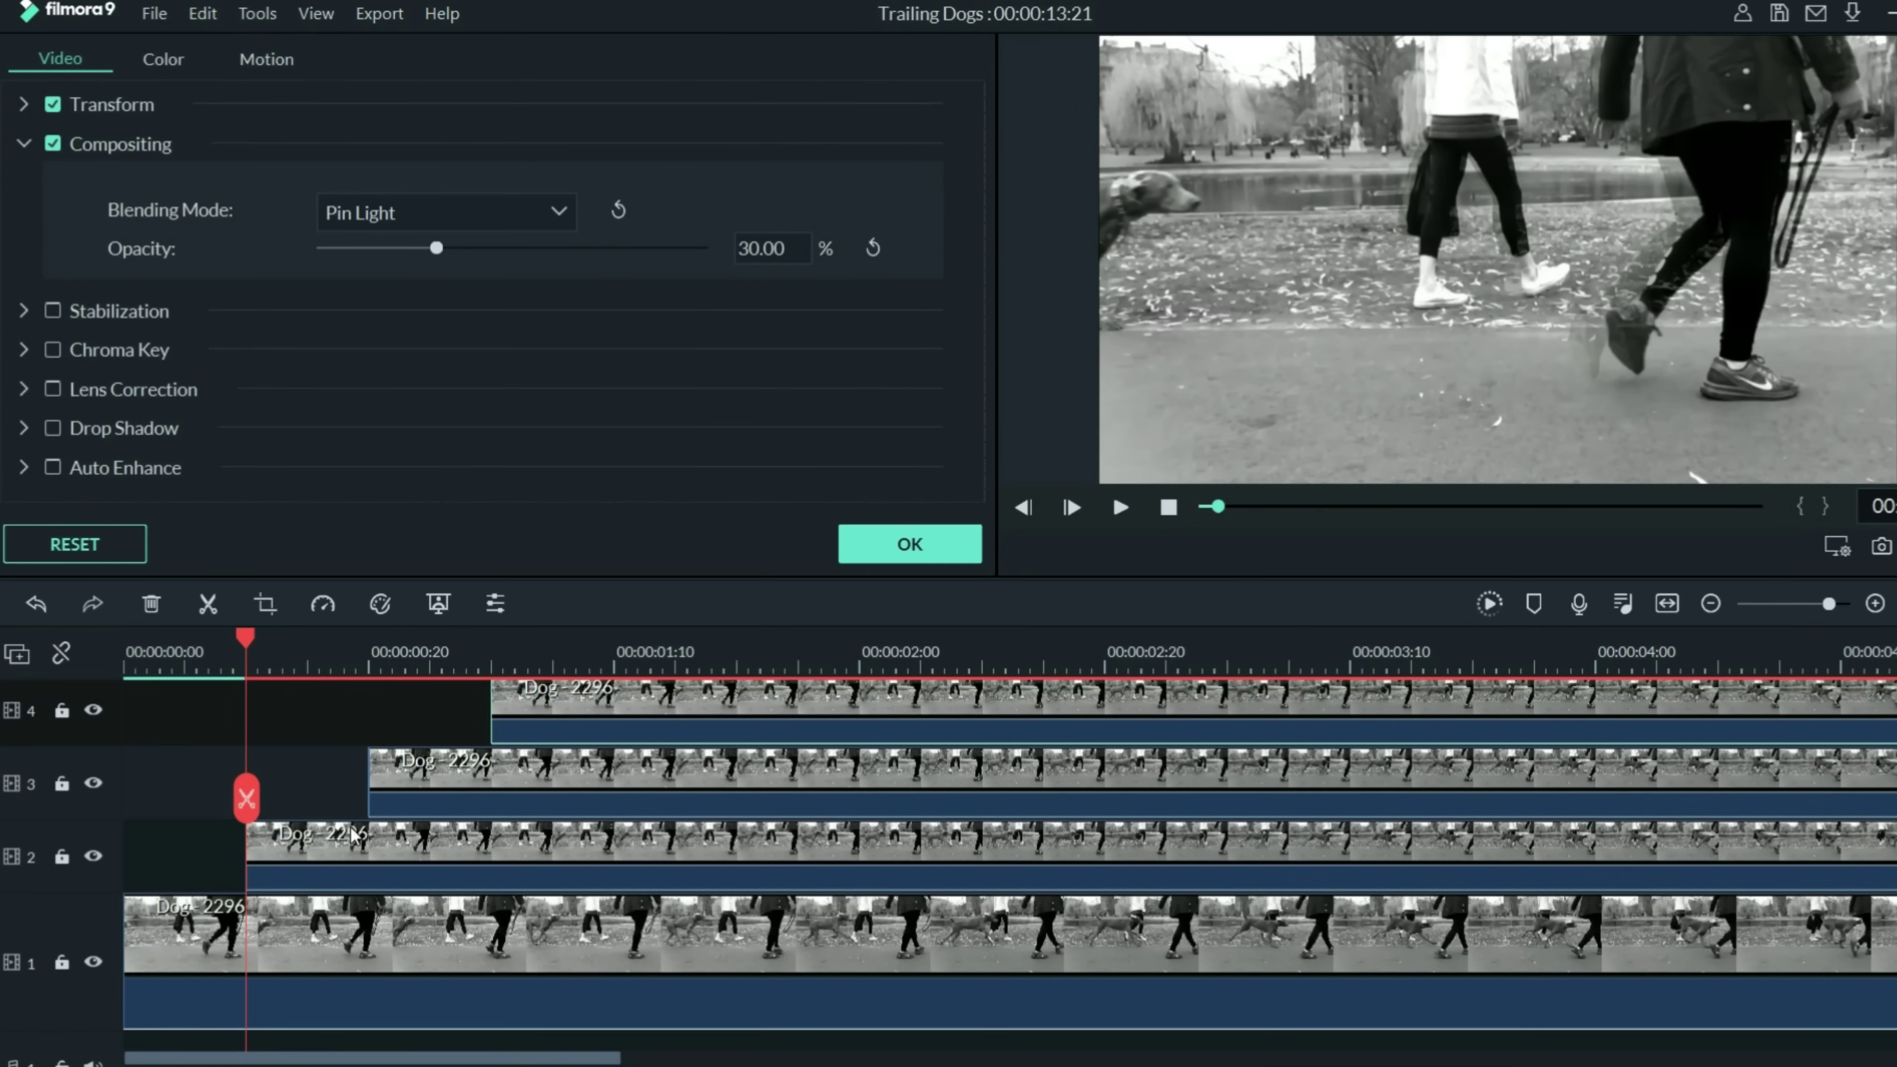
click(442, 866)
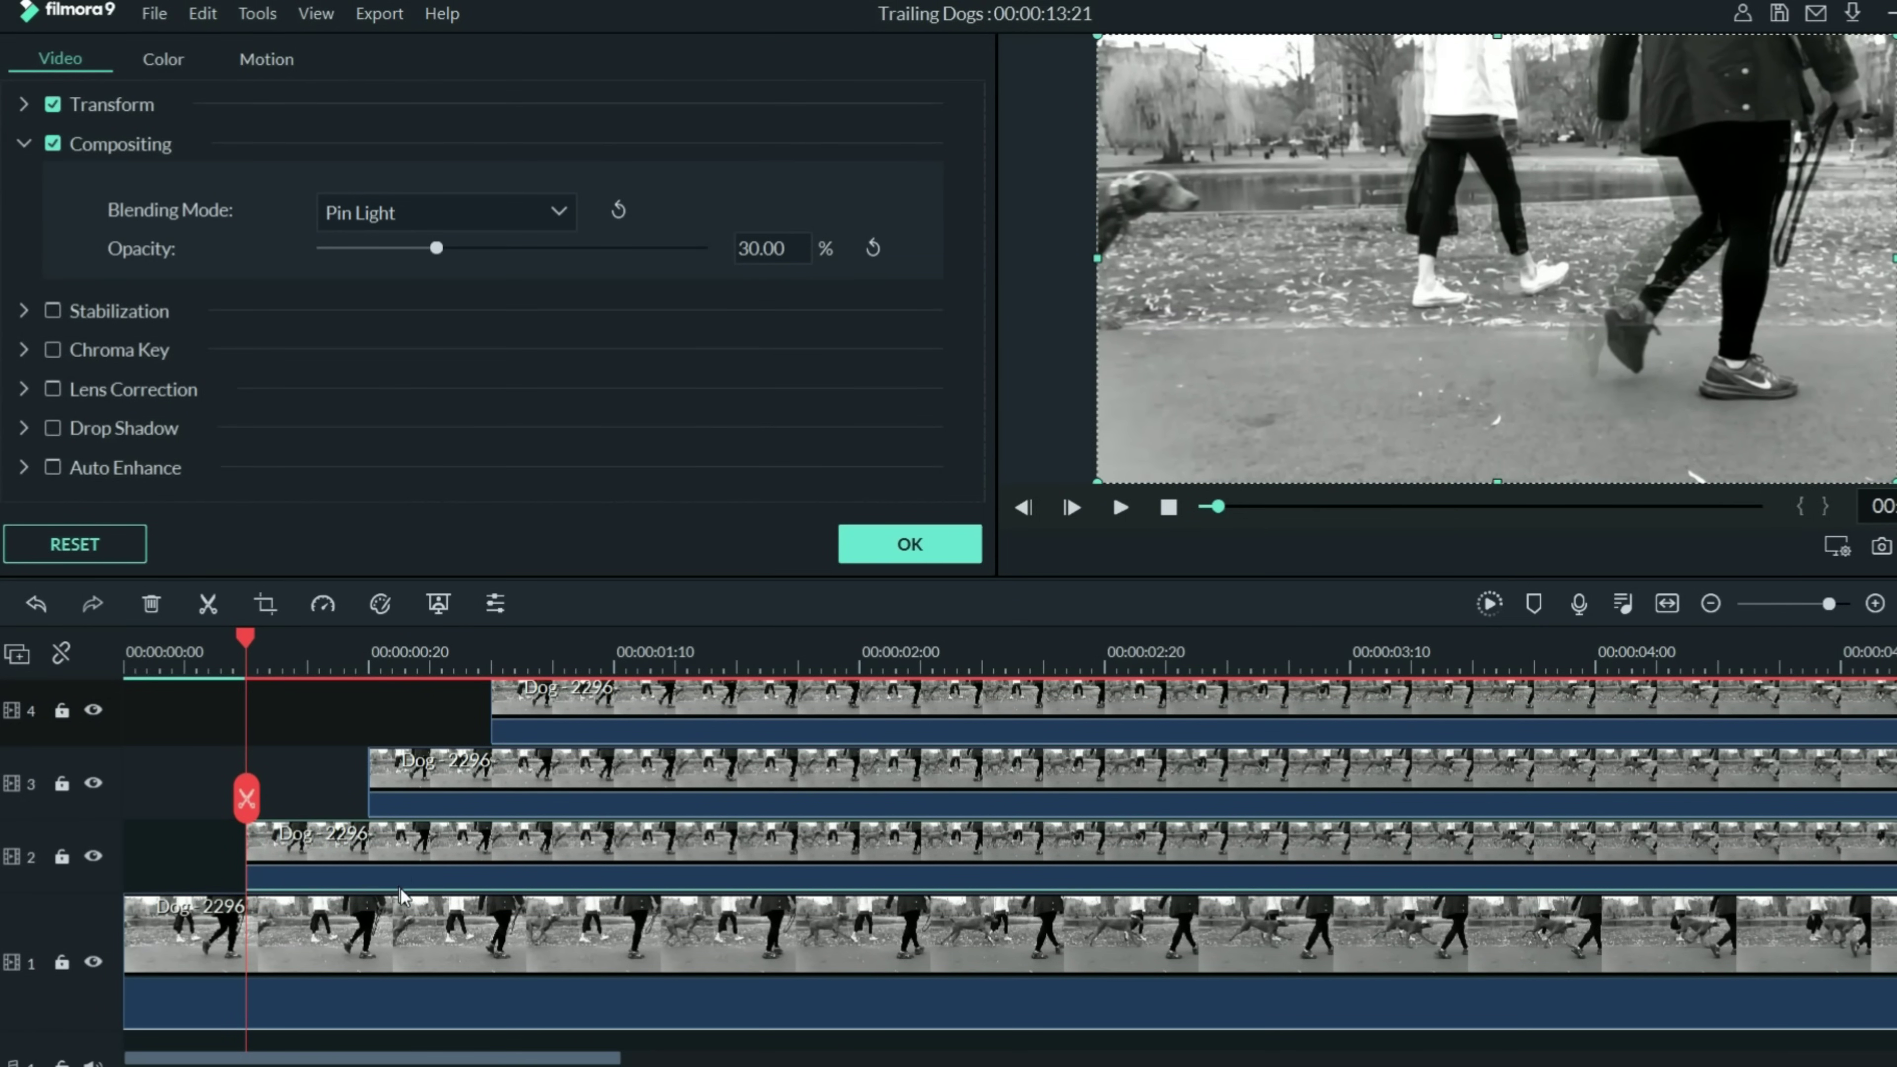
click(356, 849)
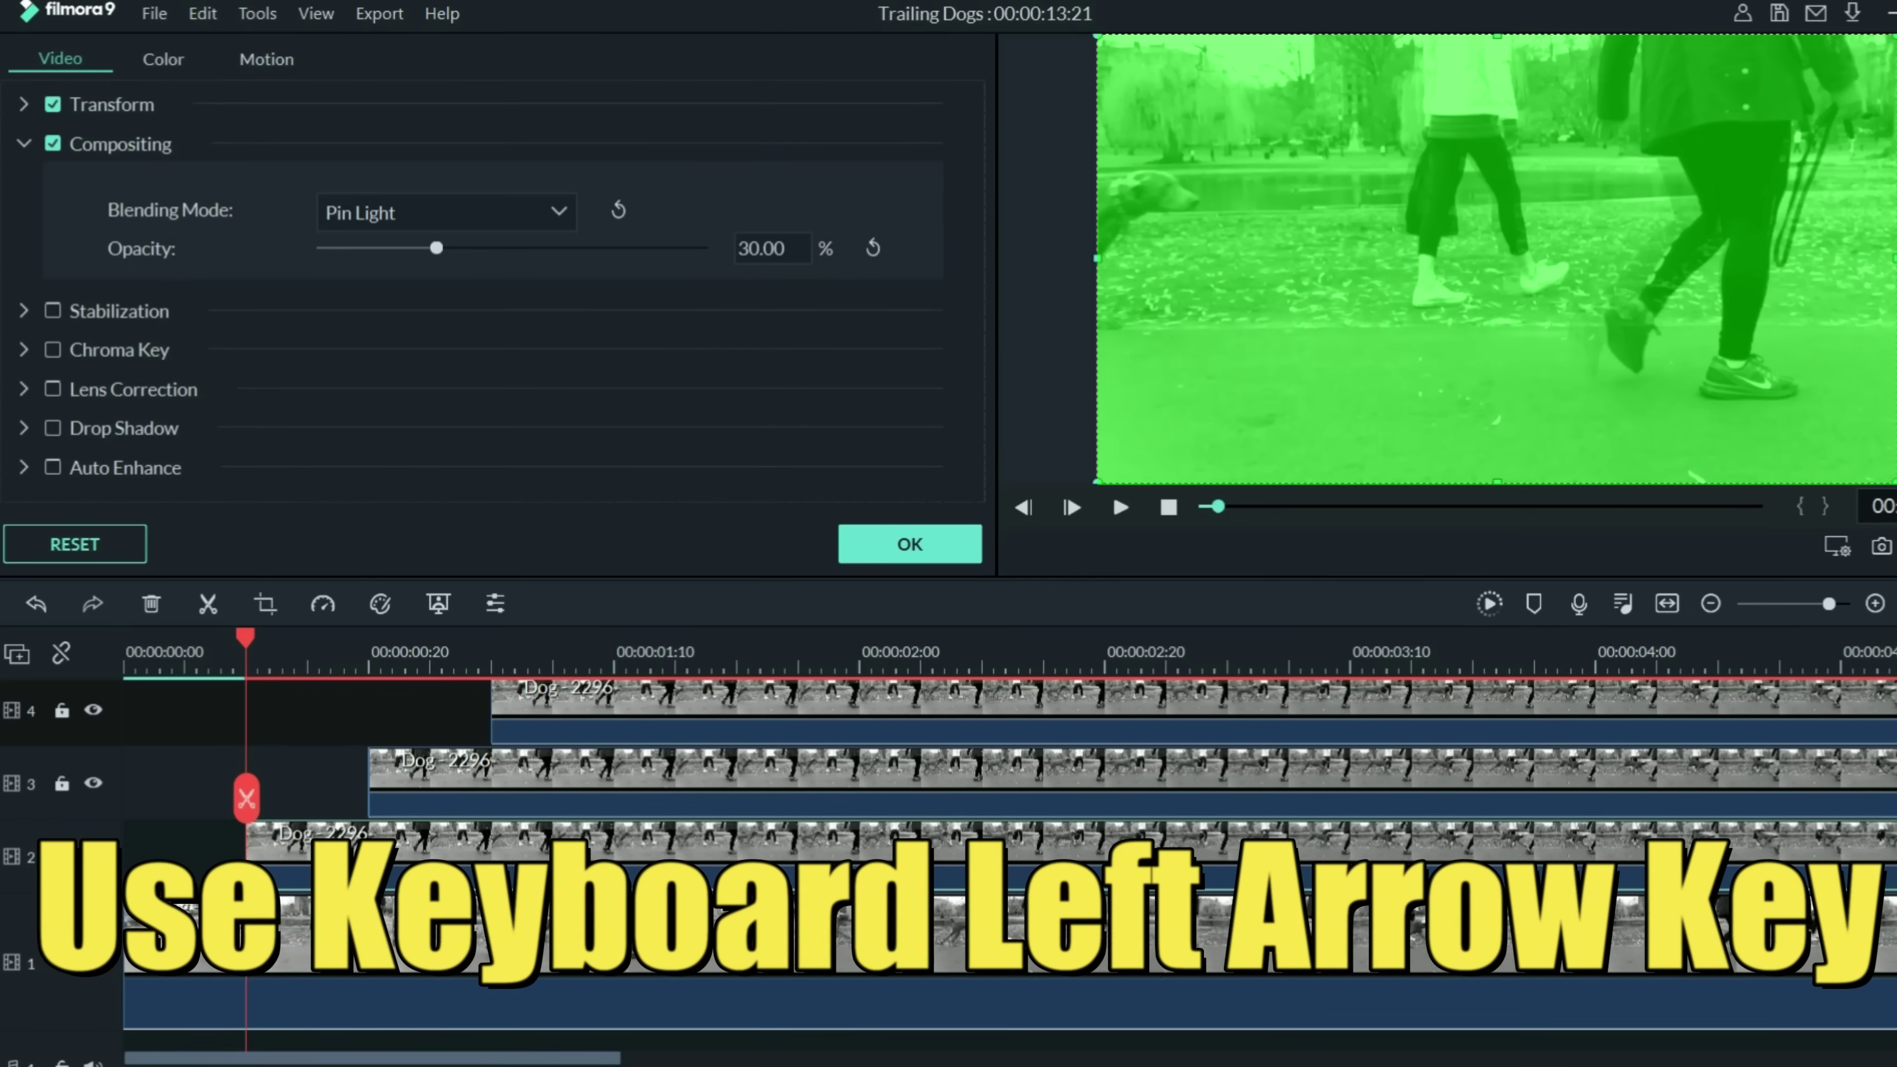
key(Left)
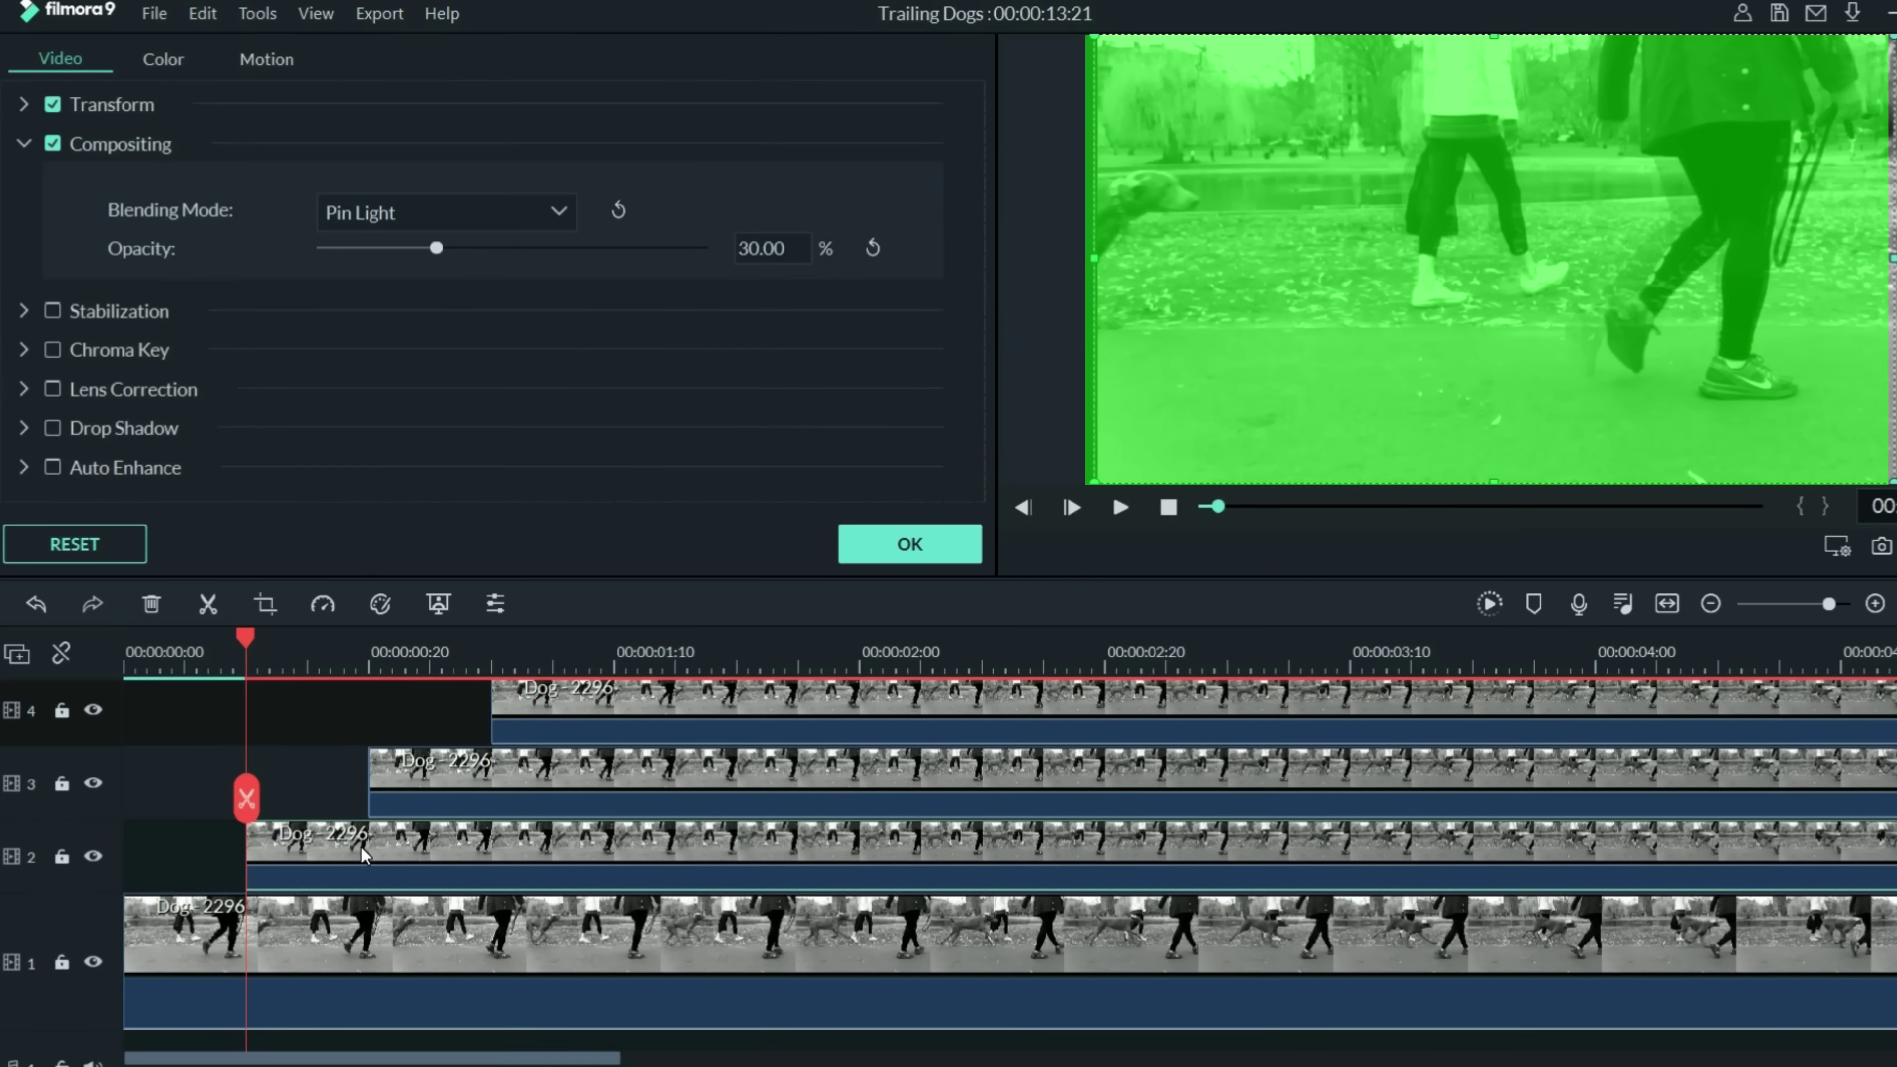
click(486, 777)
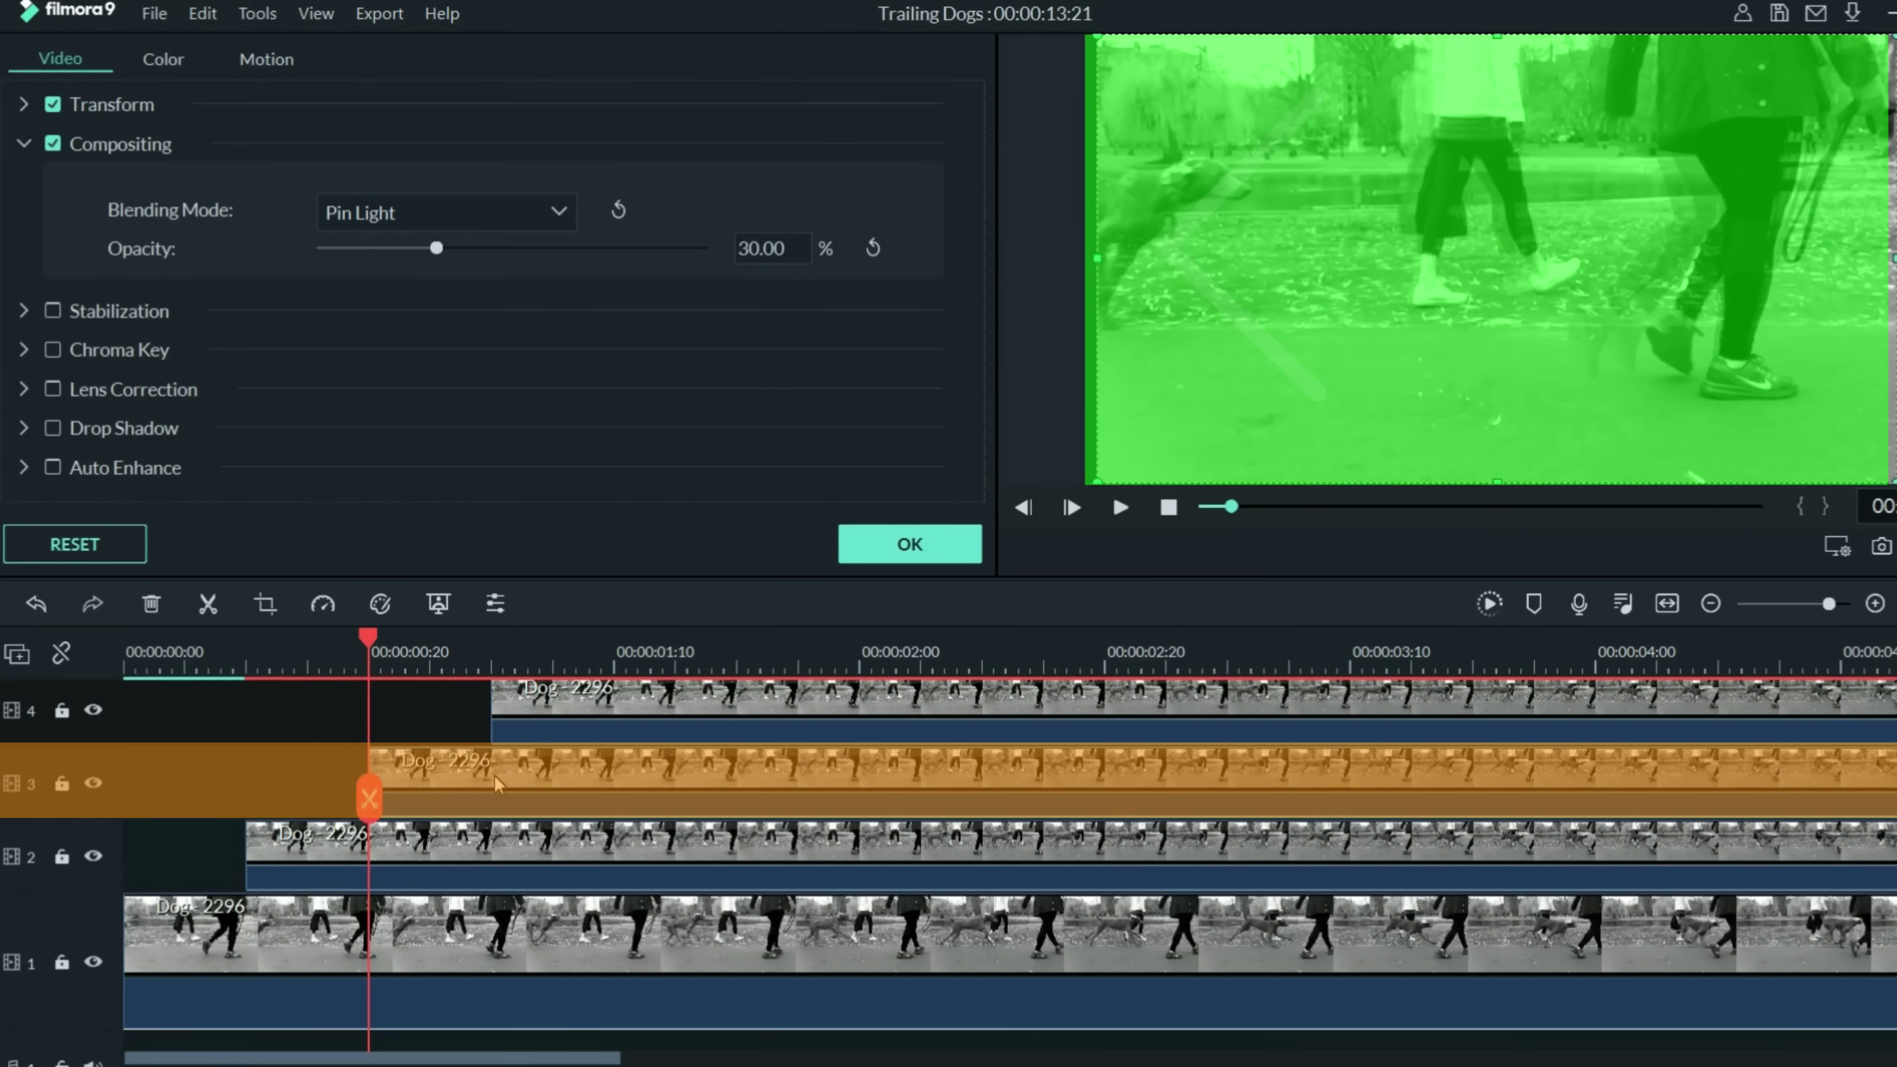
key(Left)
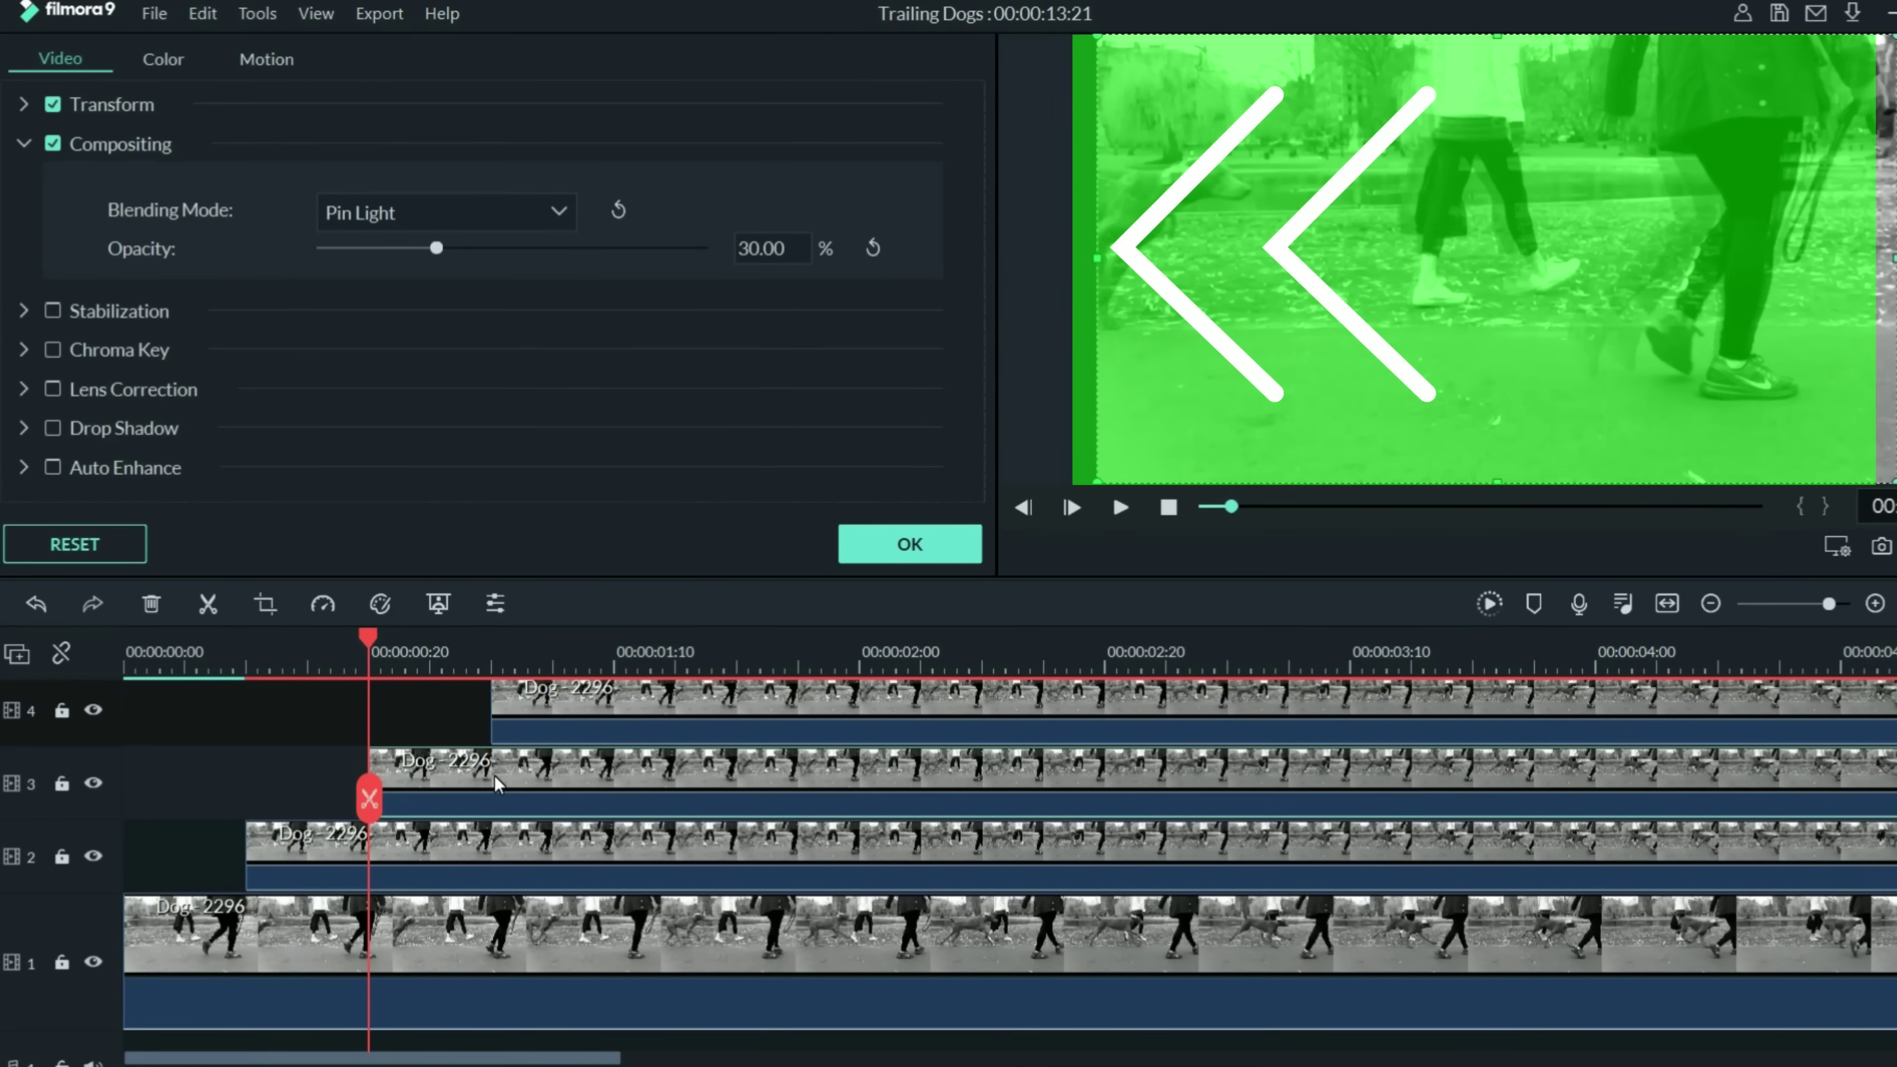
click(559, 704)
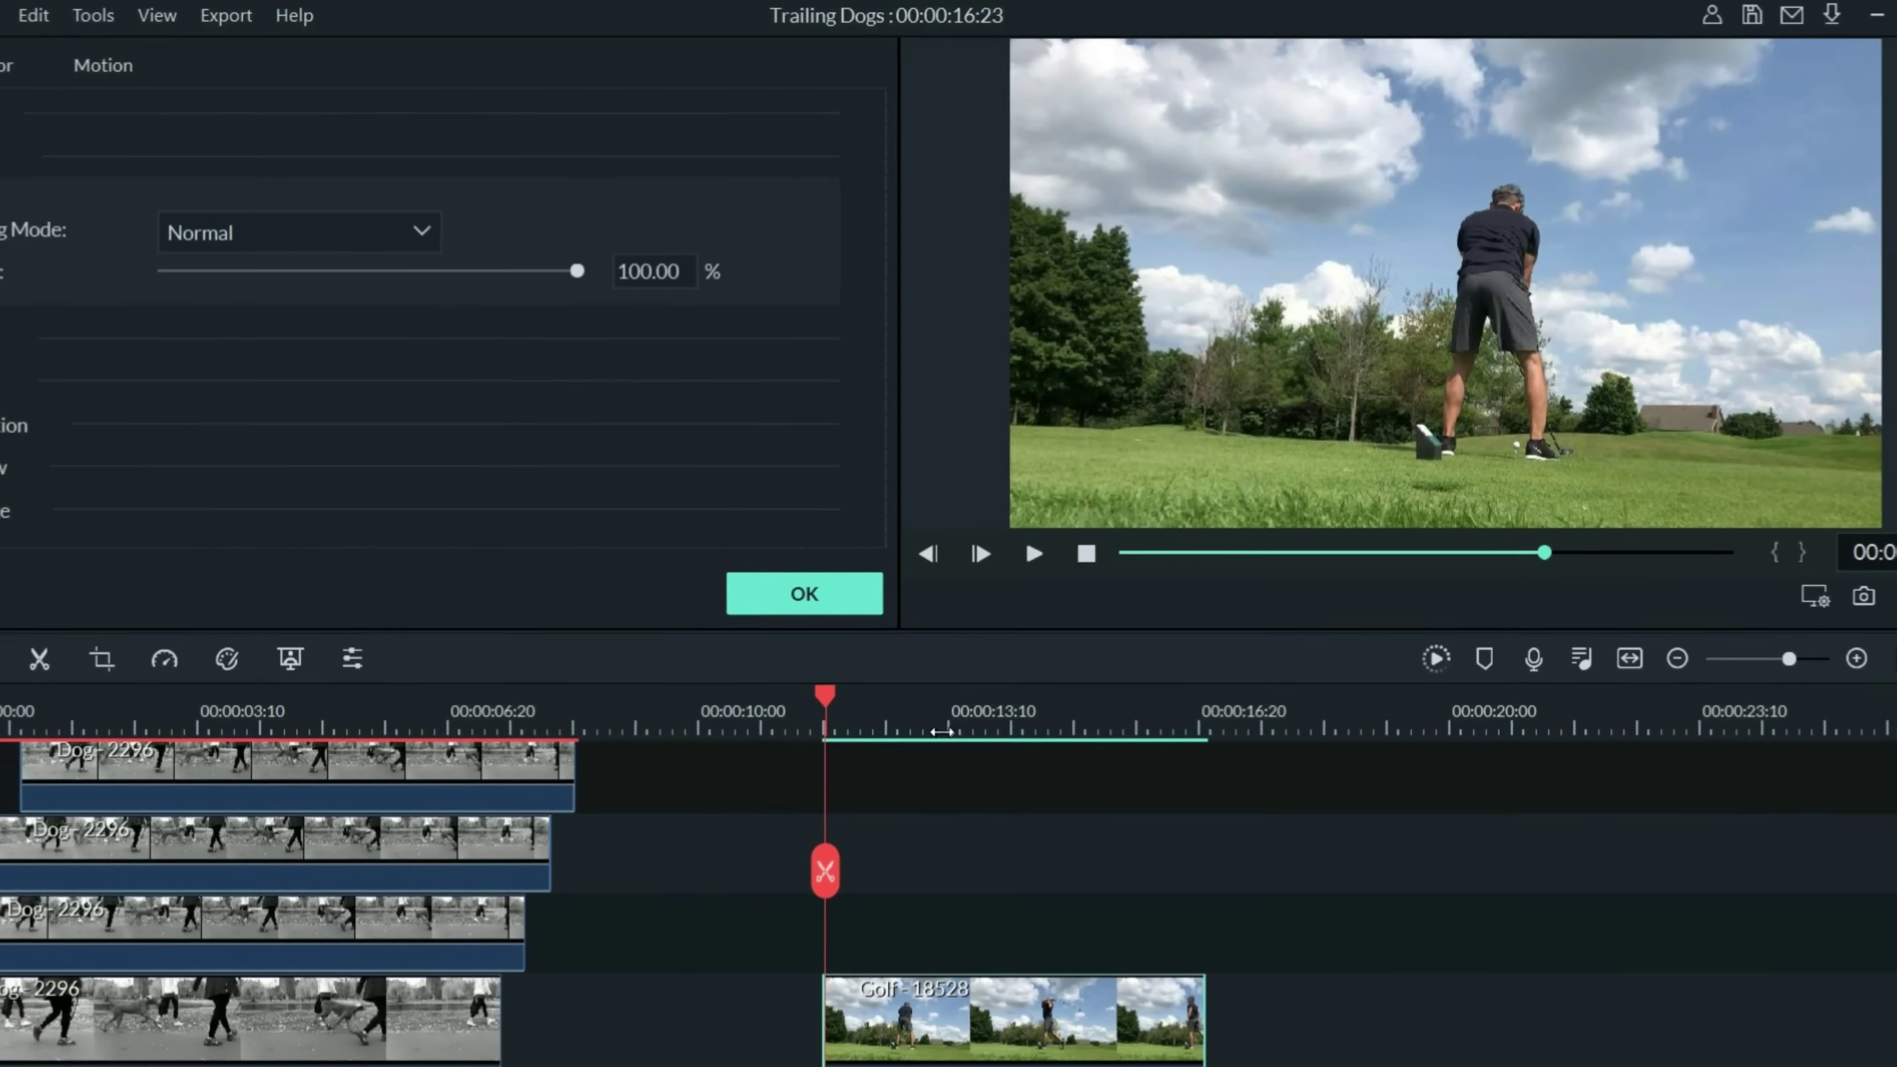
- Play the Golf - 18528 clip and pause at the top of the backswing
scroll(859, 796, up, 3)
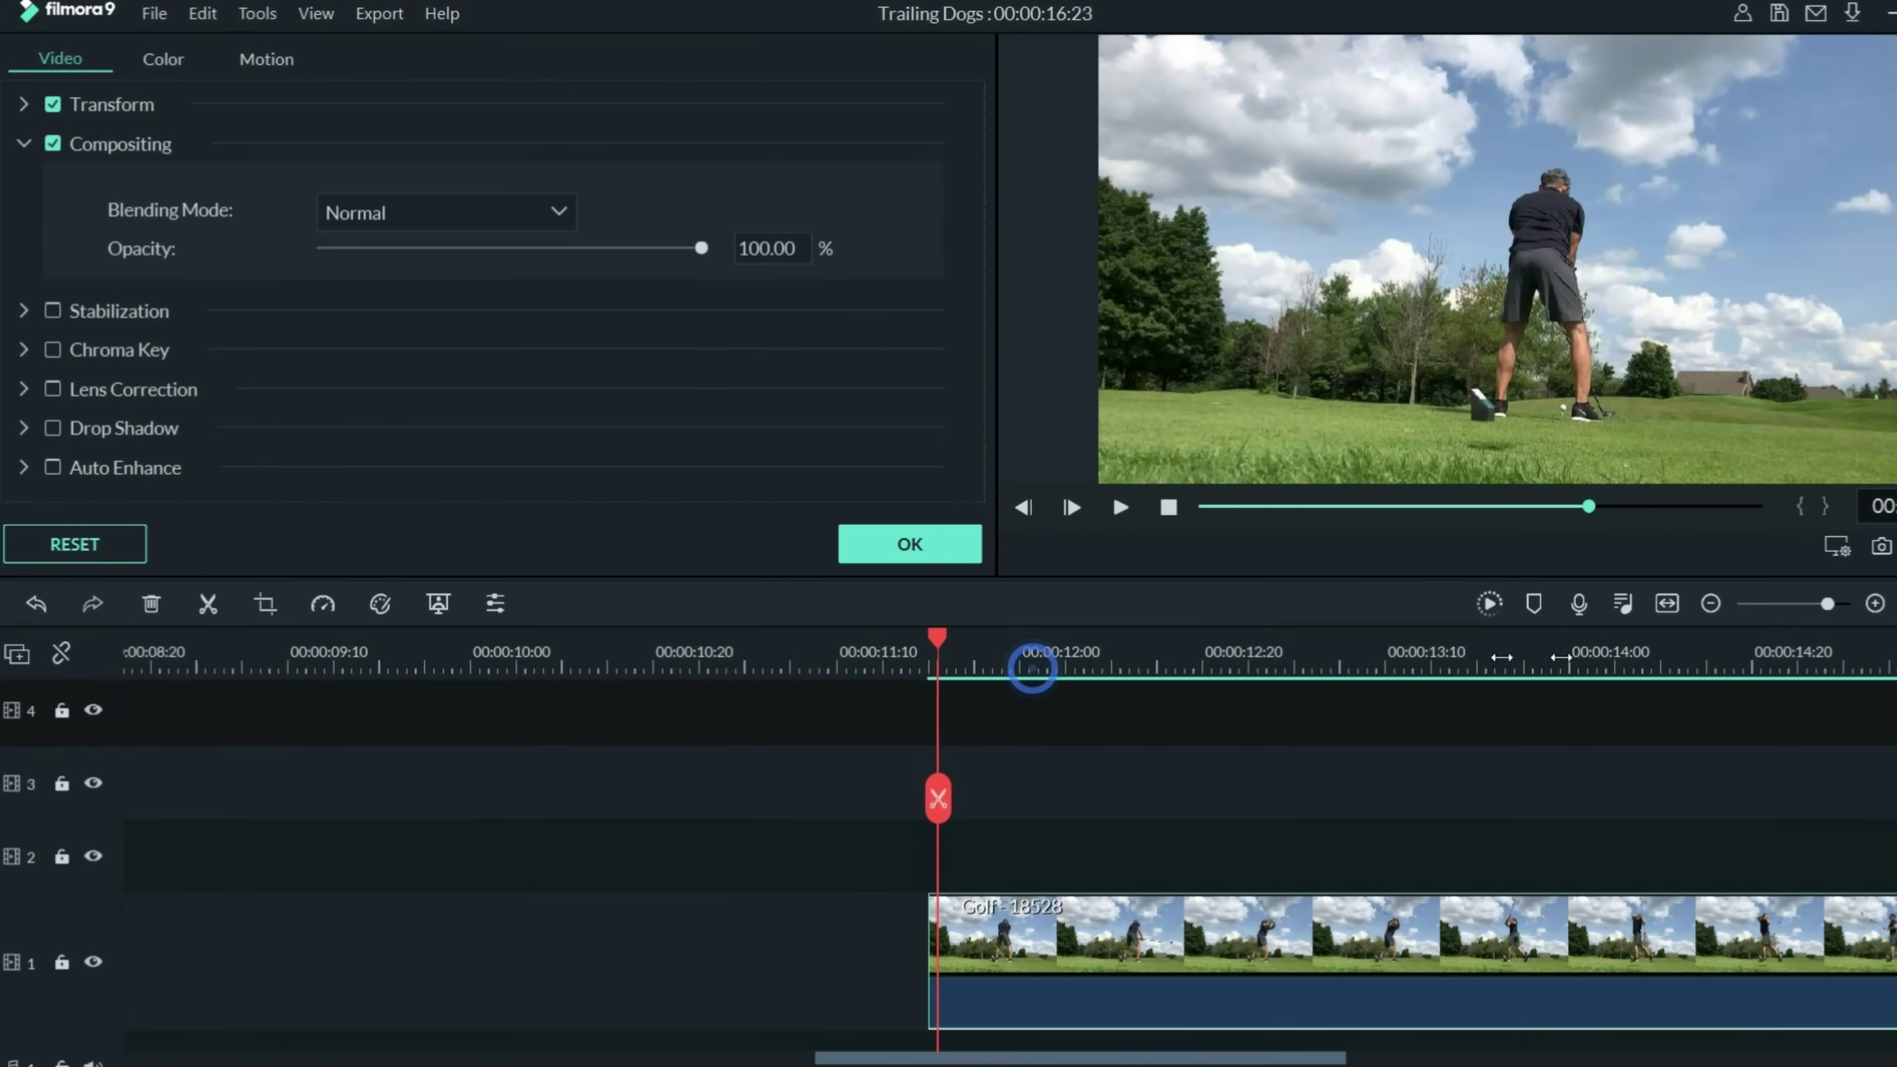
click(1120, 508)
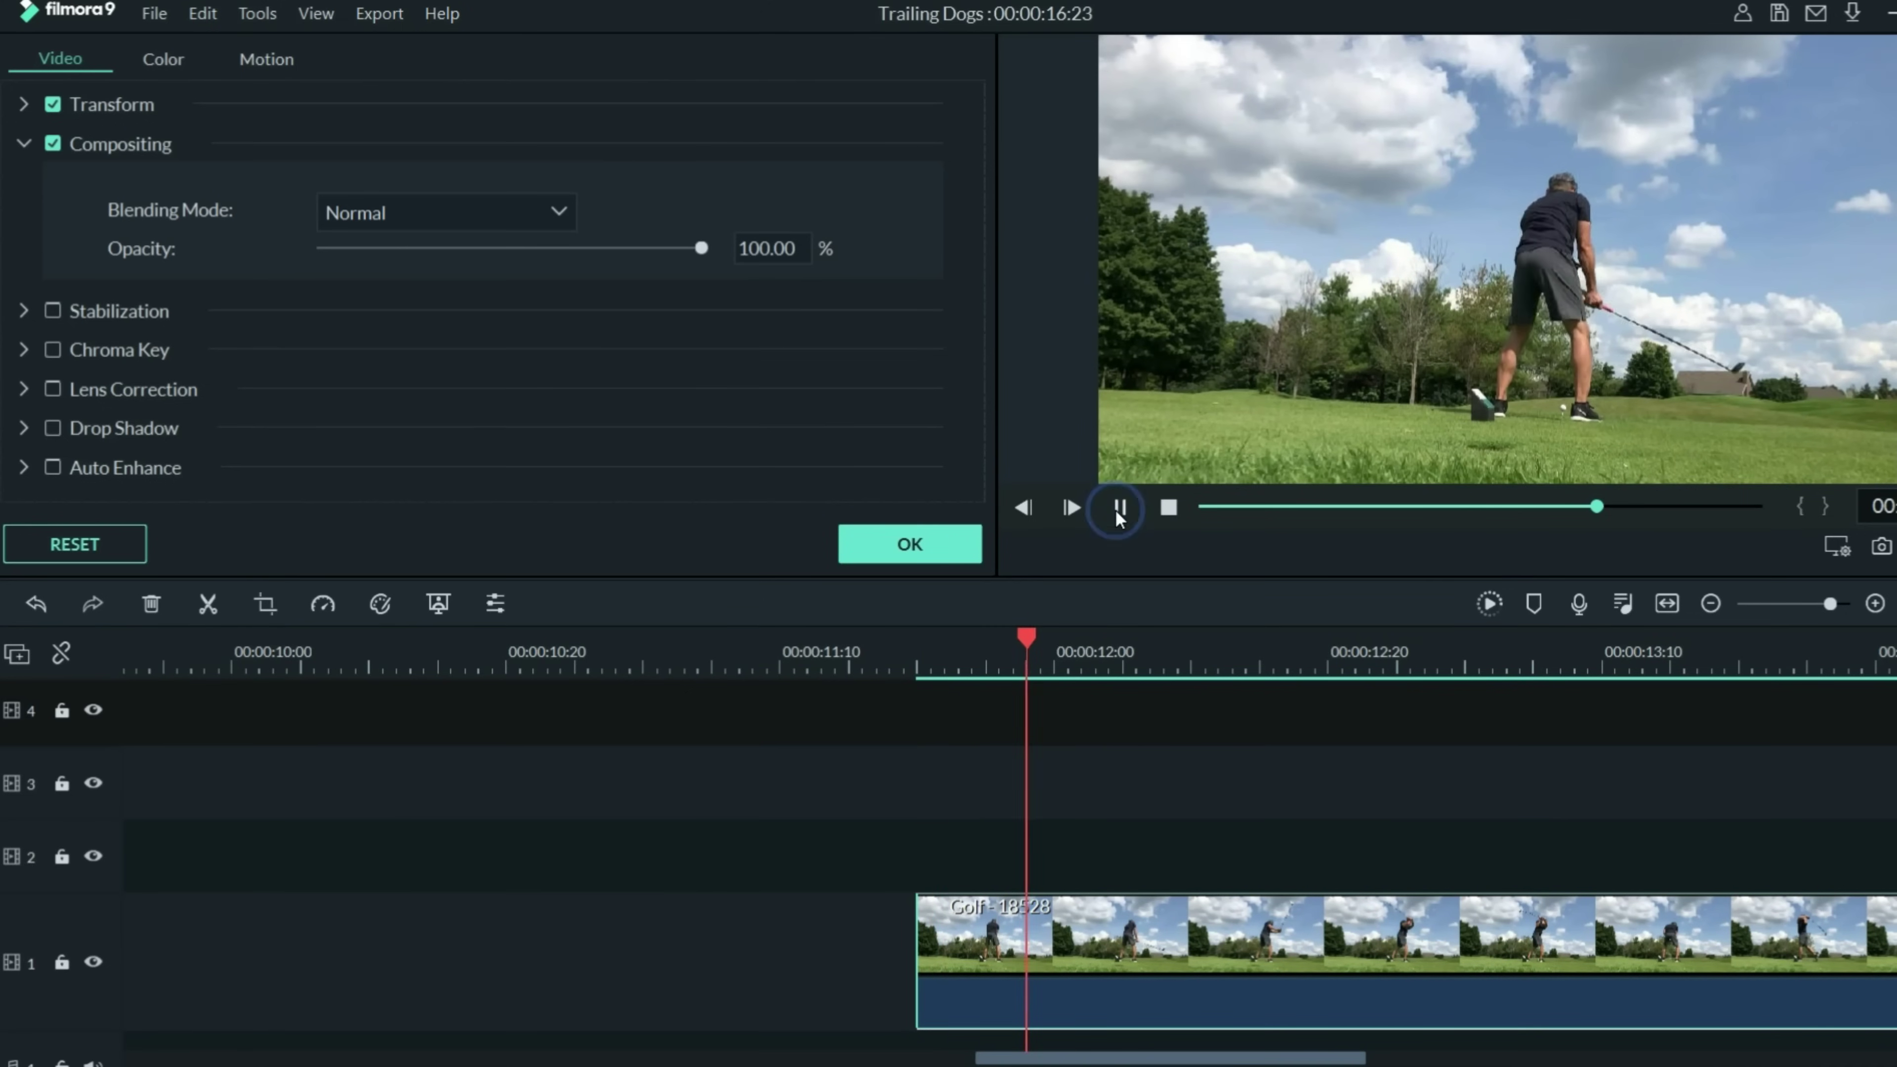
click(1120, 509)
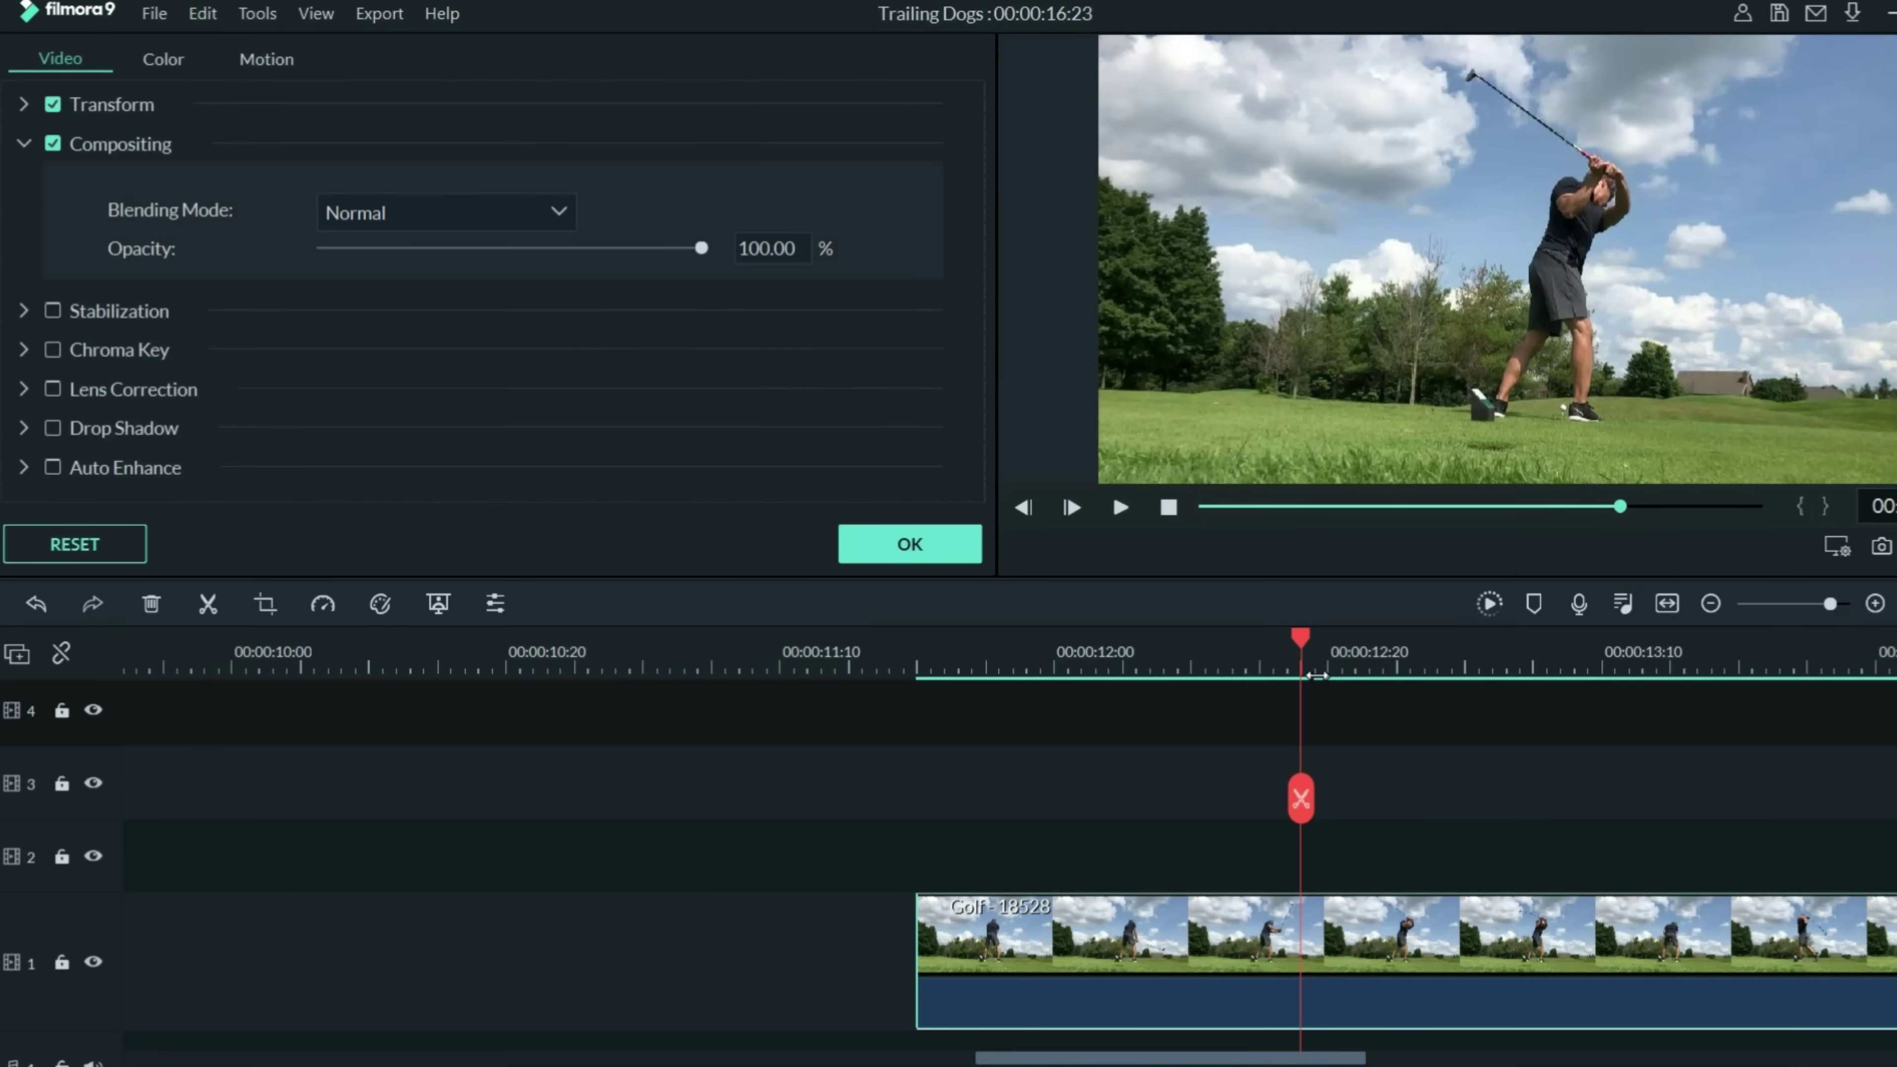
- Split the Golf clip at the backswing top and after the follow-through, selecting the middle piece
scroll(1352, 669, up, 1)
key(Right)
key(Right)
key(Right)
key(Right)
key(Right)
key(Right)
key(Right)
key(Right)
key(Right)
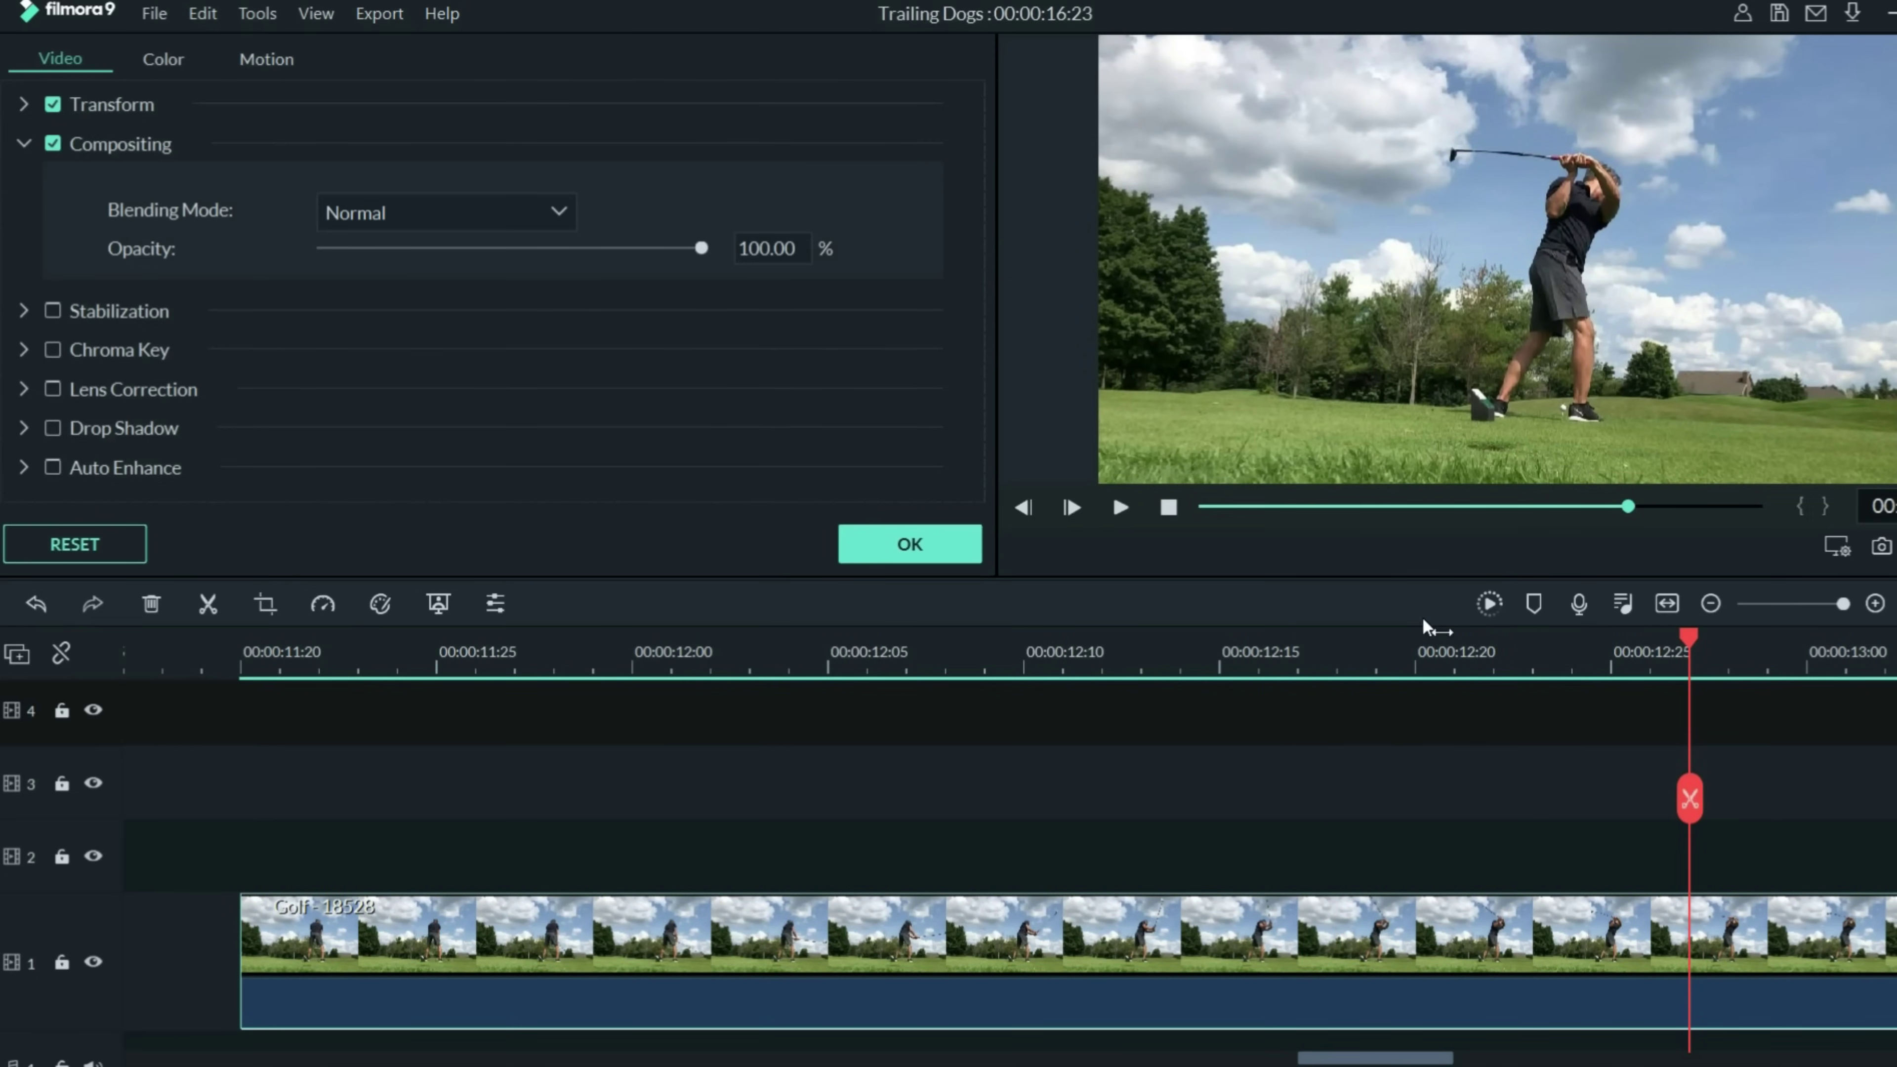
click(1690, 798)
drag(1357, 1058, 1418, 1059)
click(1058, 662)
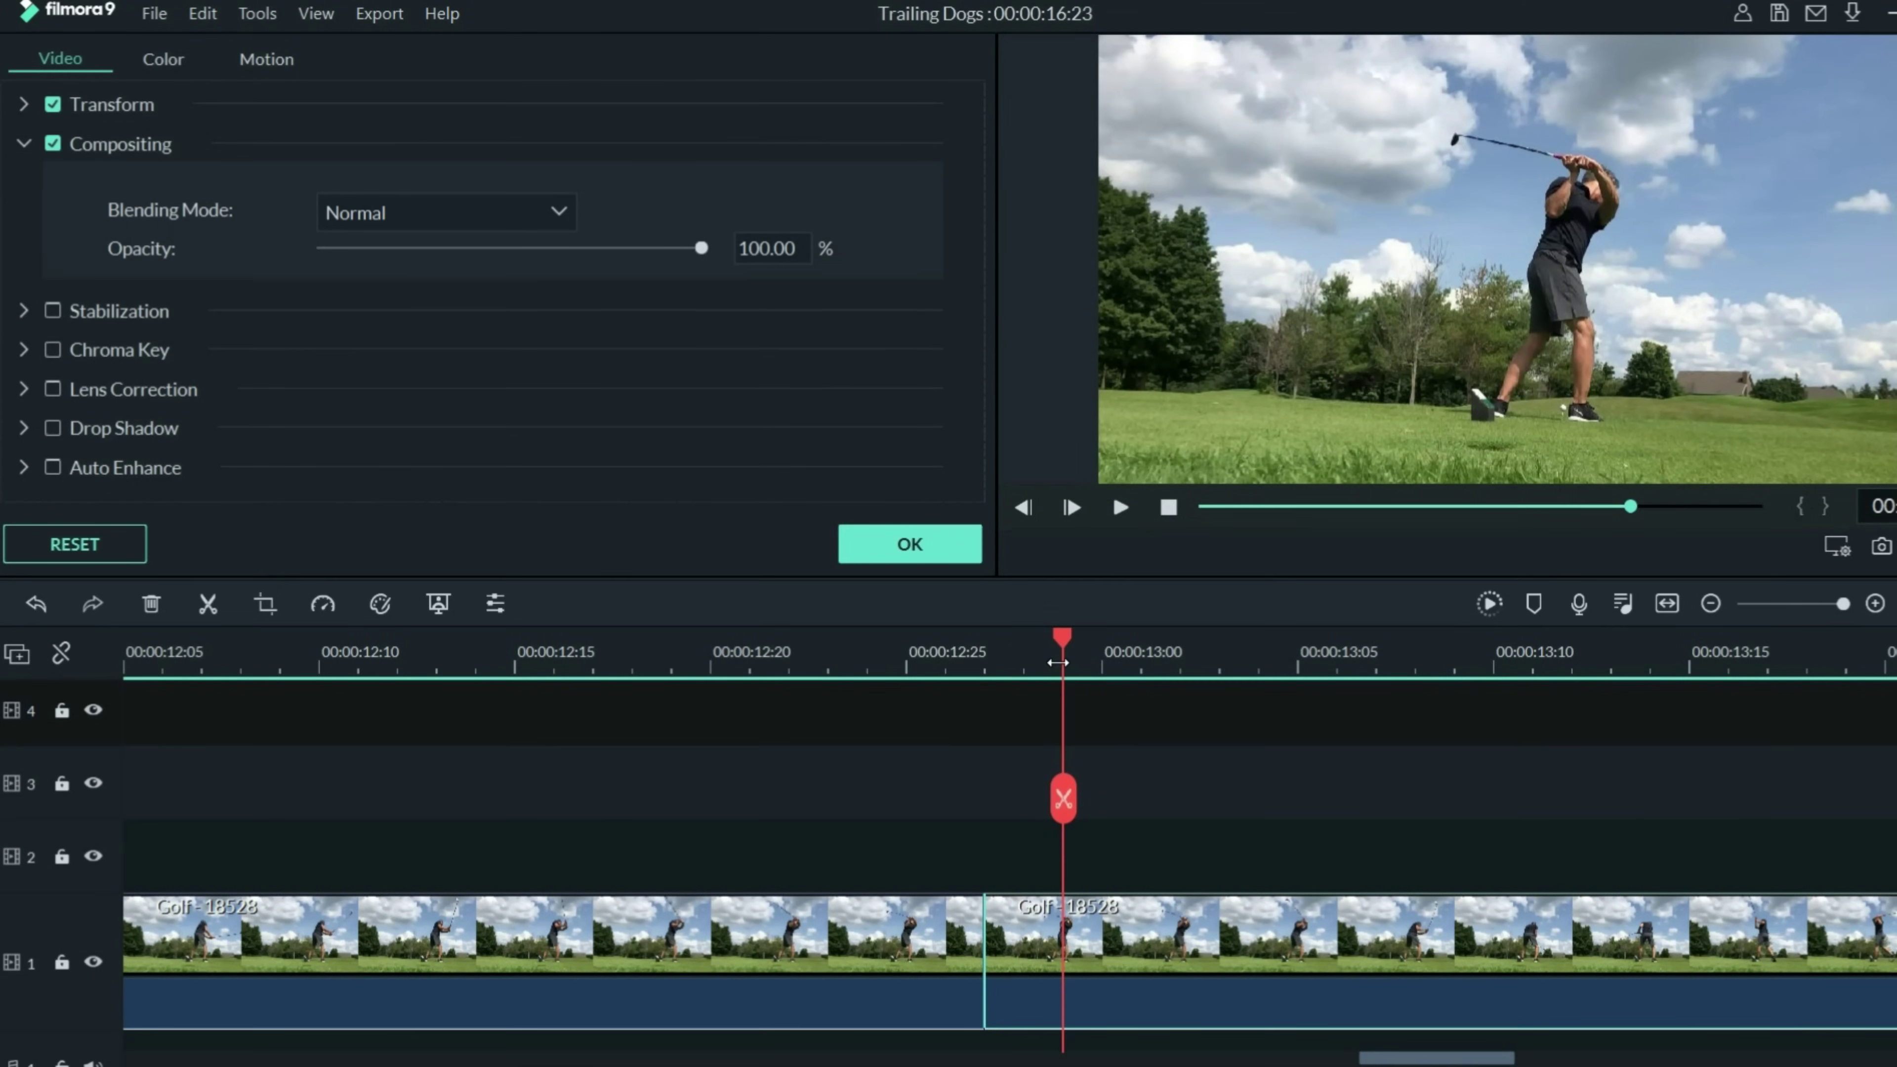
key(Right)
key(Right)
key(Right)
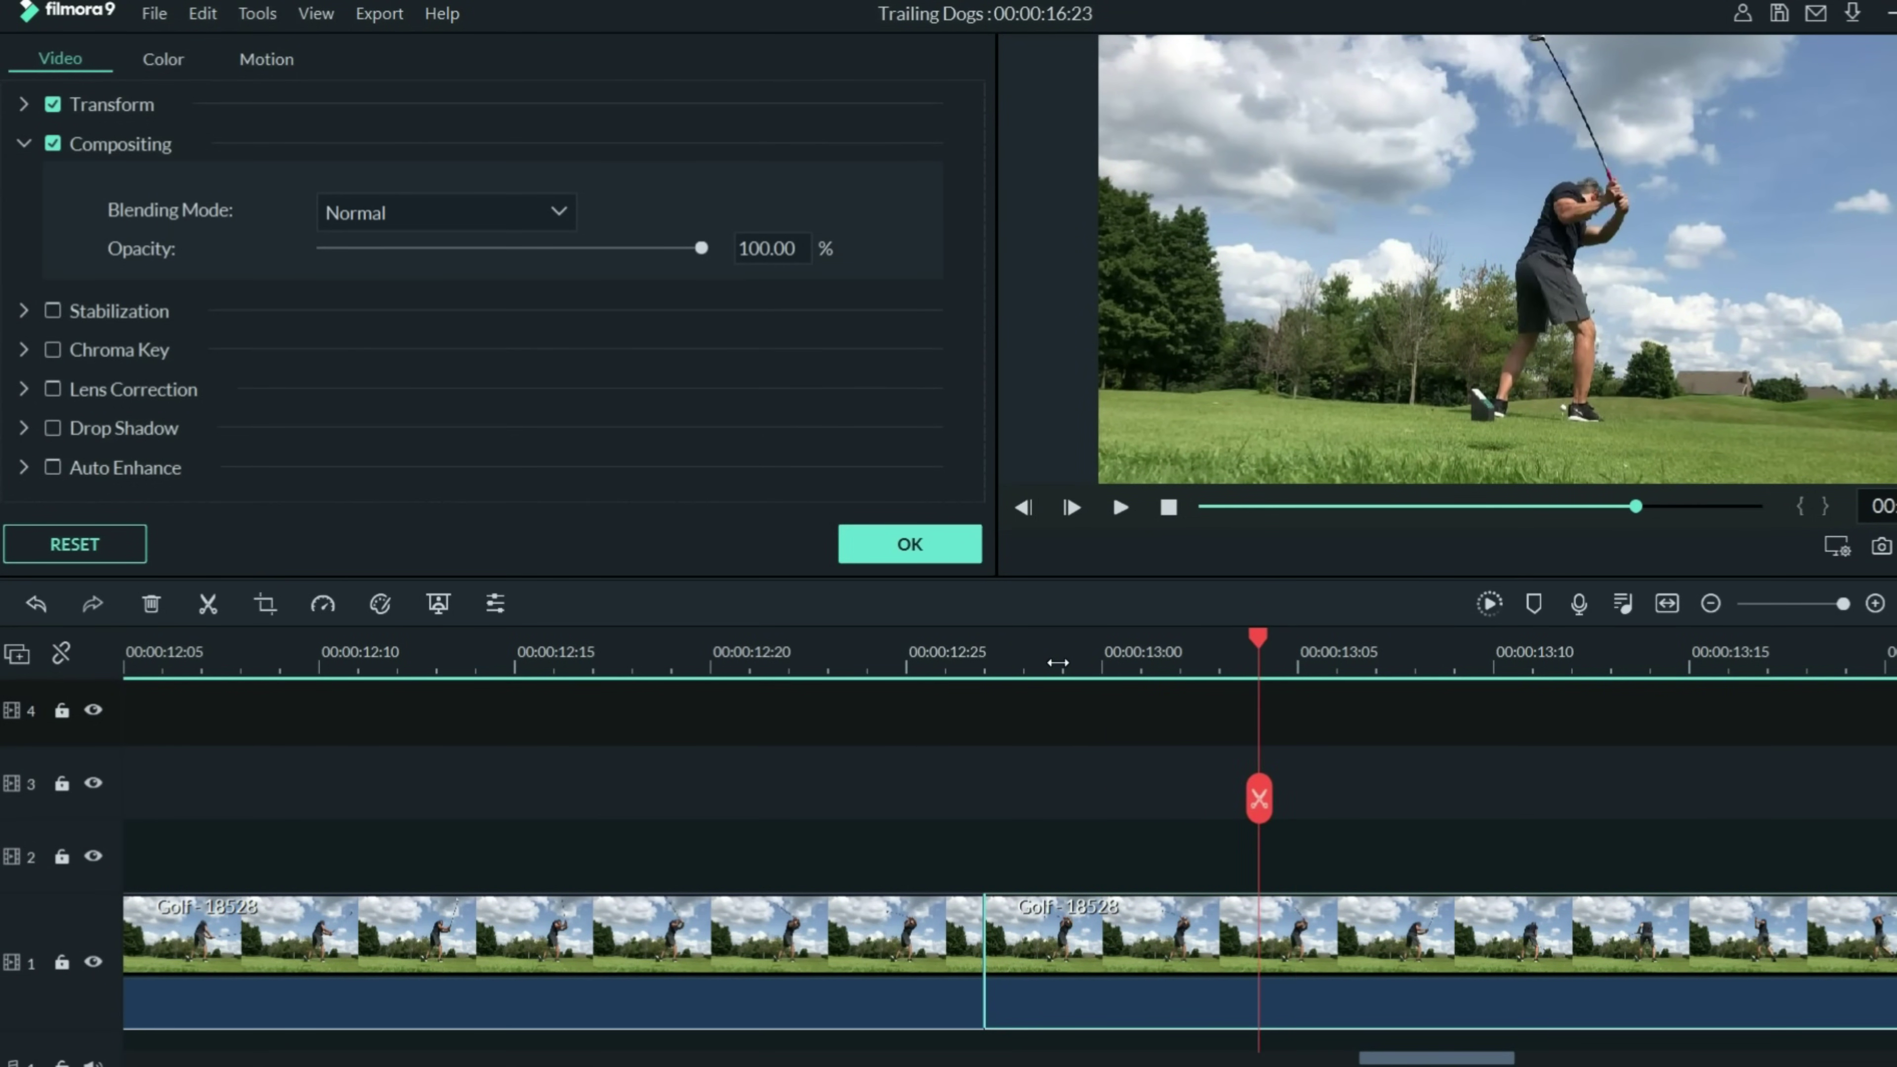
key(Right)
key(Right)
key(Right)
key(Right)
key(Right)
key(Right)
key(Right)
key(Right)
key(Right)
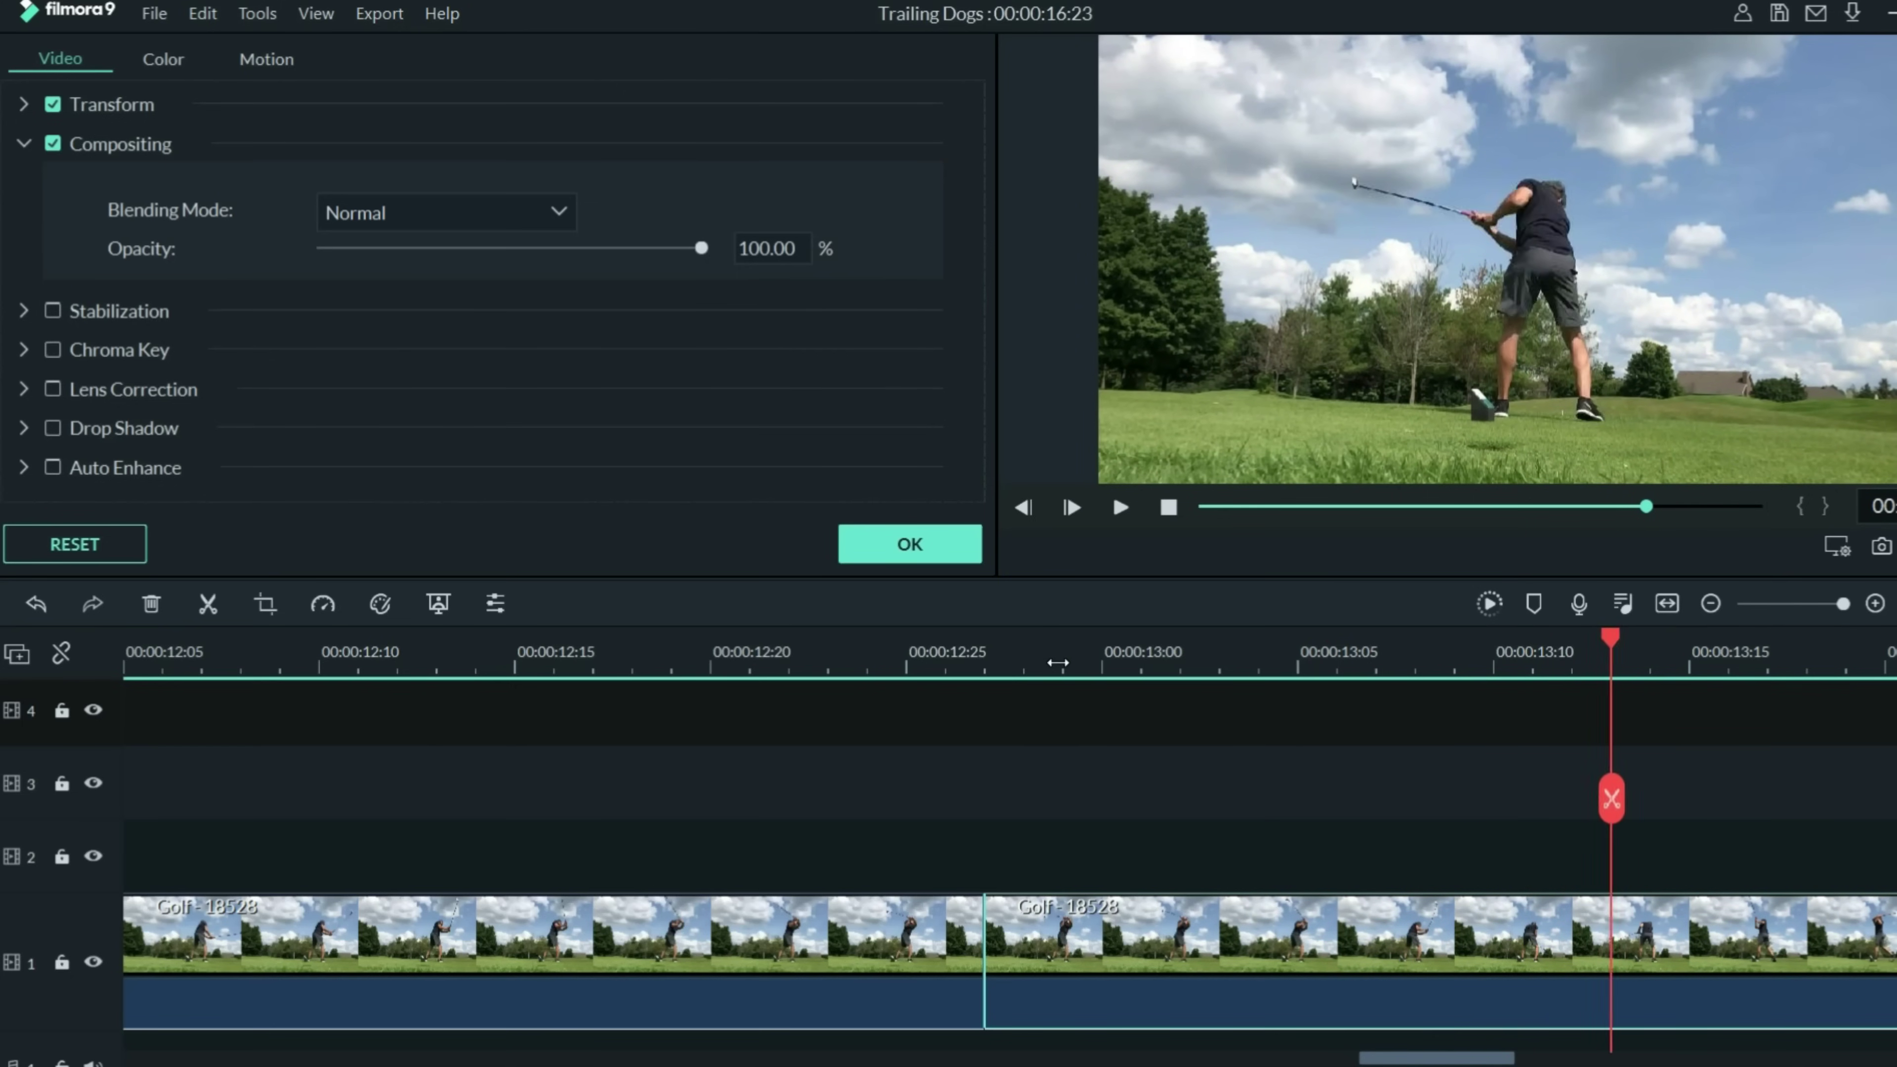
key(Right)
key(Right)
key(Right)
key(Right)
key(Right)
key(Right)
key(Right)
key(Right)
key(Right)
key(Right)
key(Right)
key(Right)
key(Right)
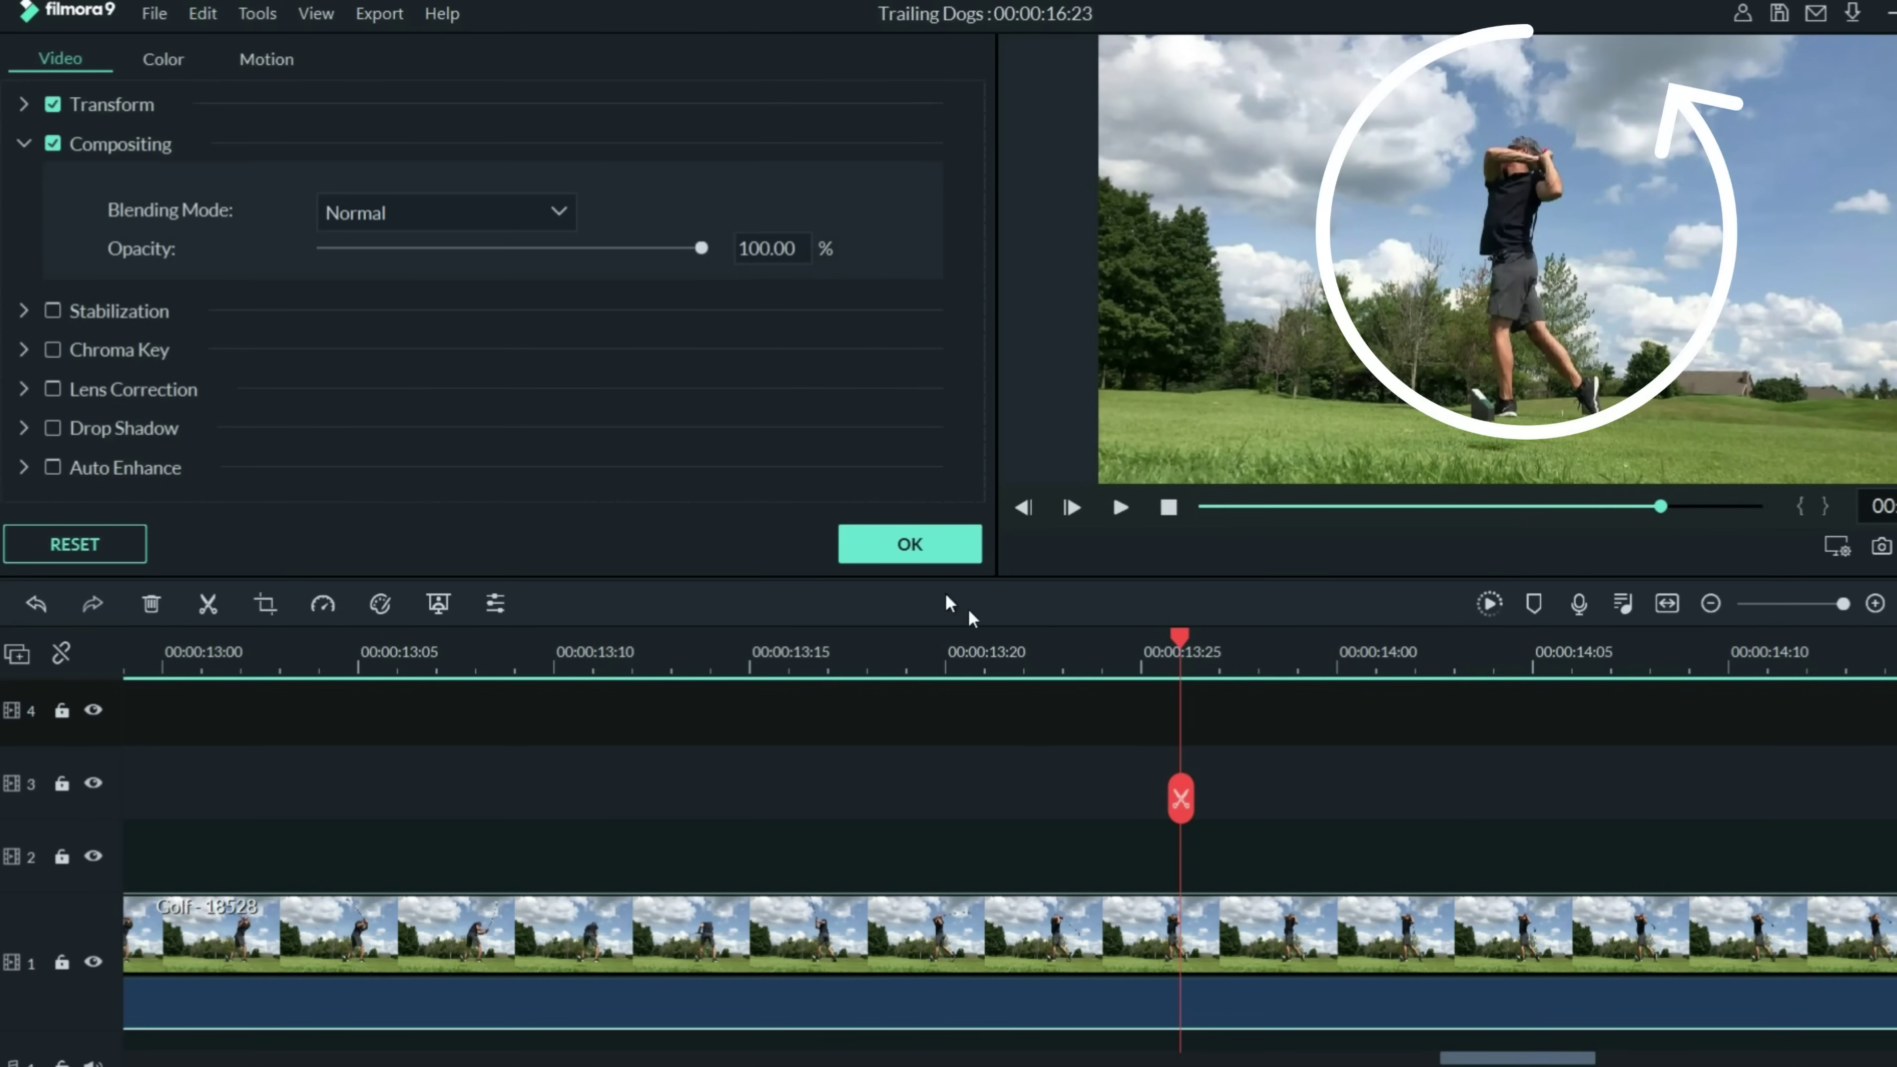
click(1181, 798)
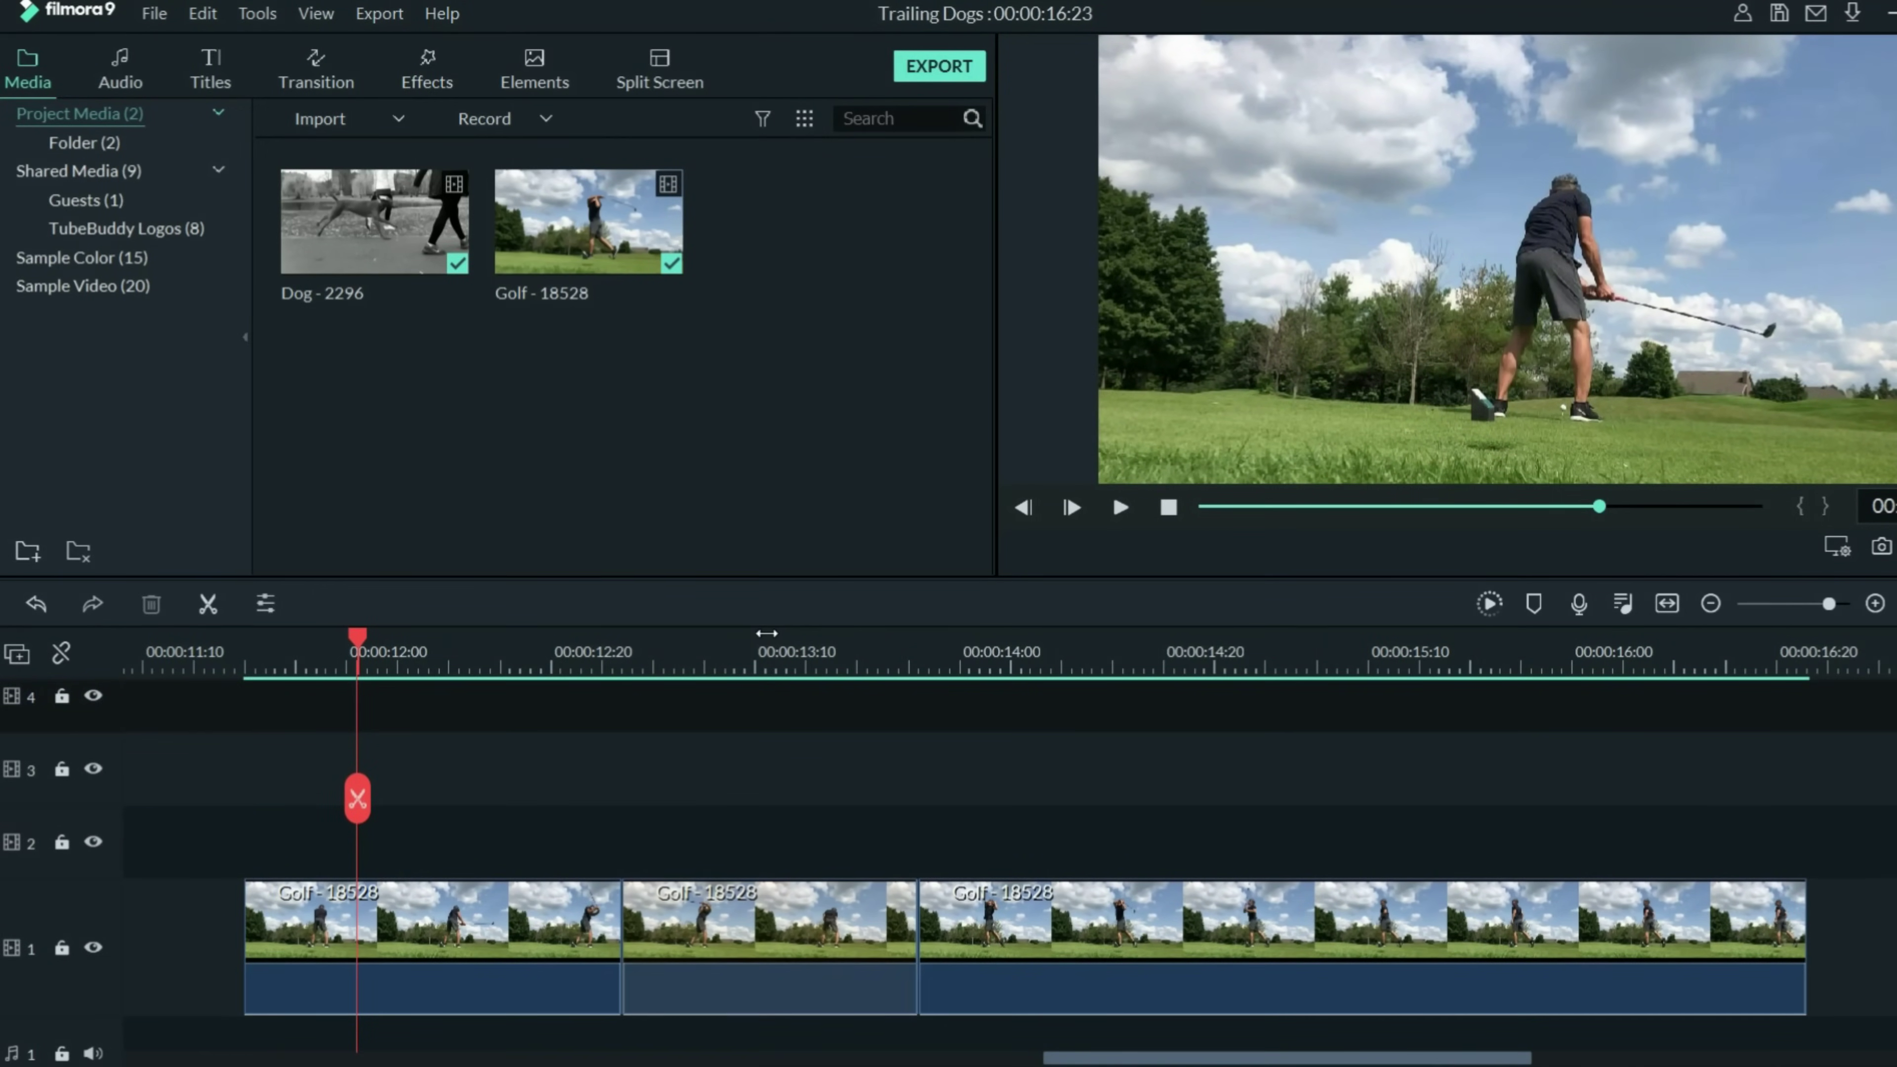
click(737, 1012)
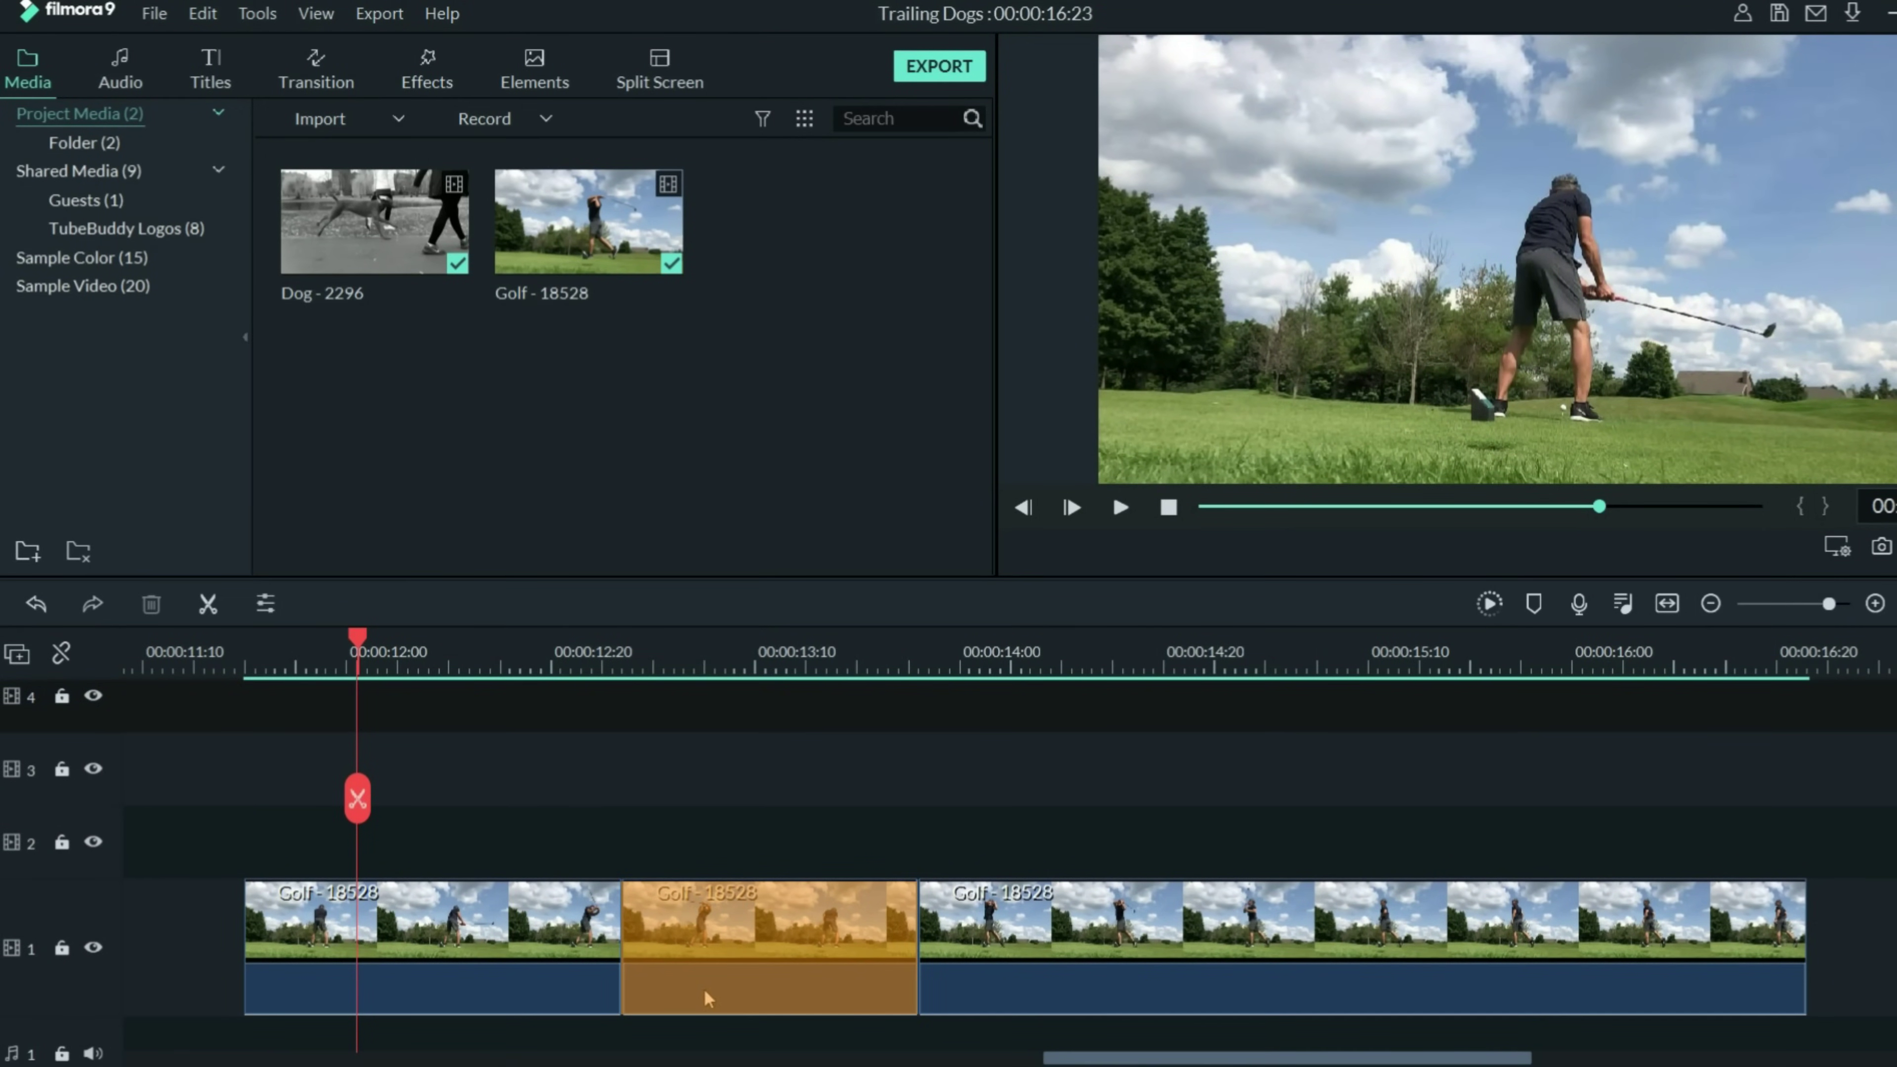
- Slow the middle golf swing piece to 0.25x and drop it into the track 1 gap
drag(700, 997, 695, 838)
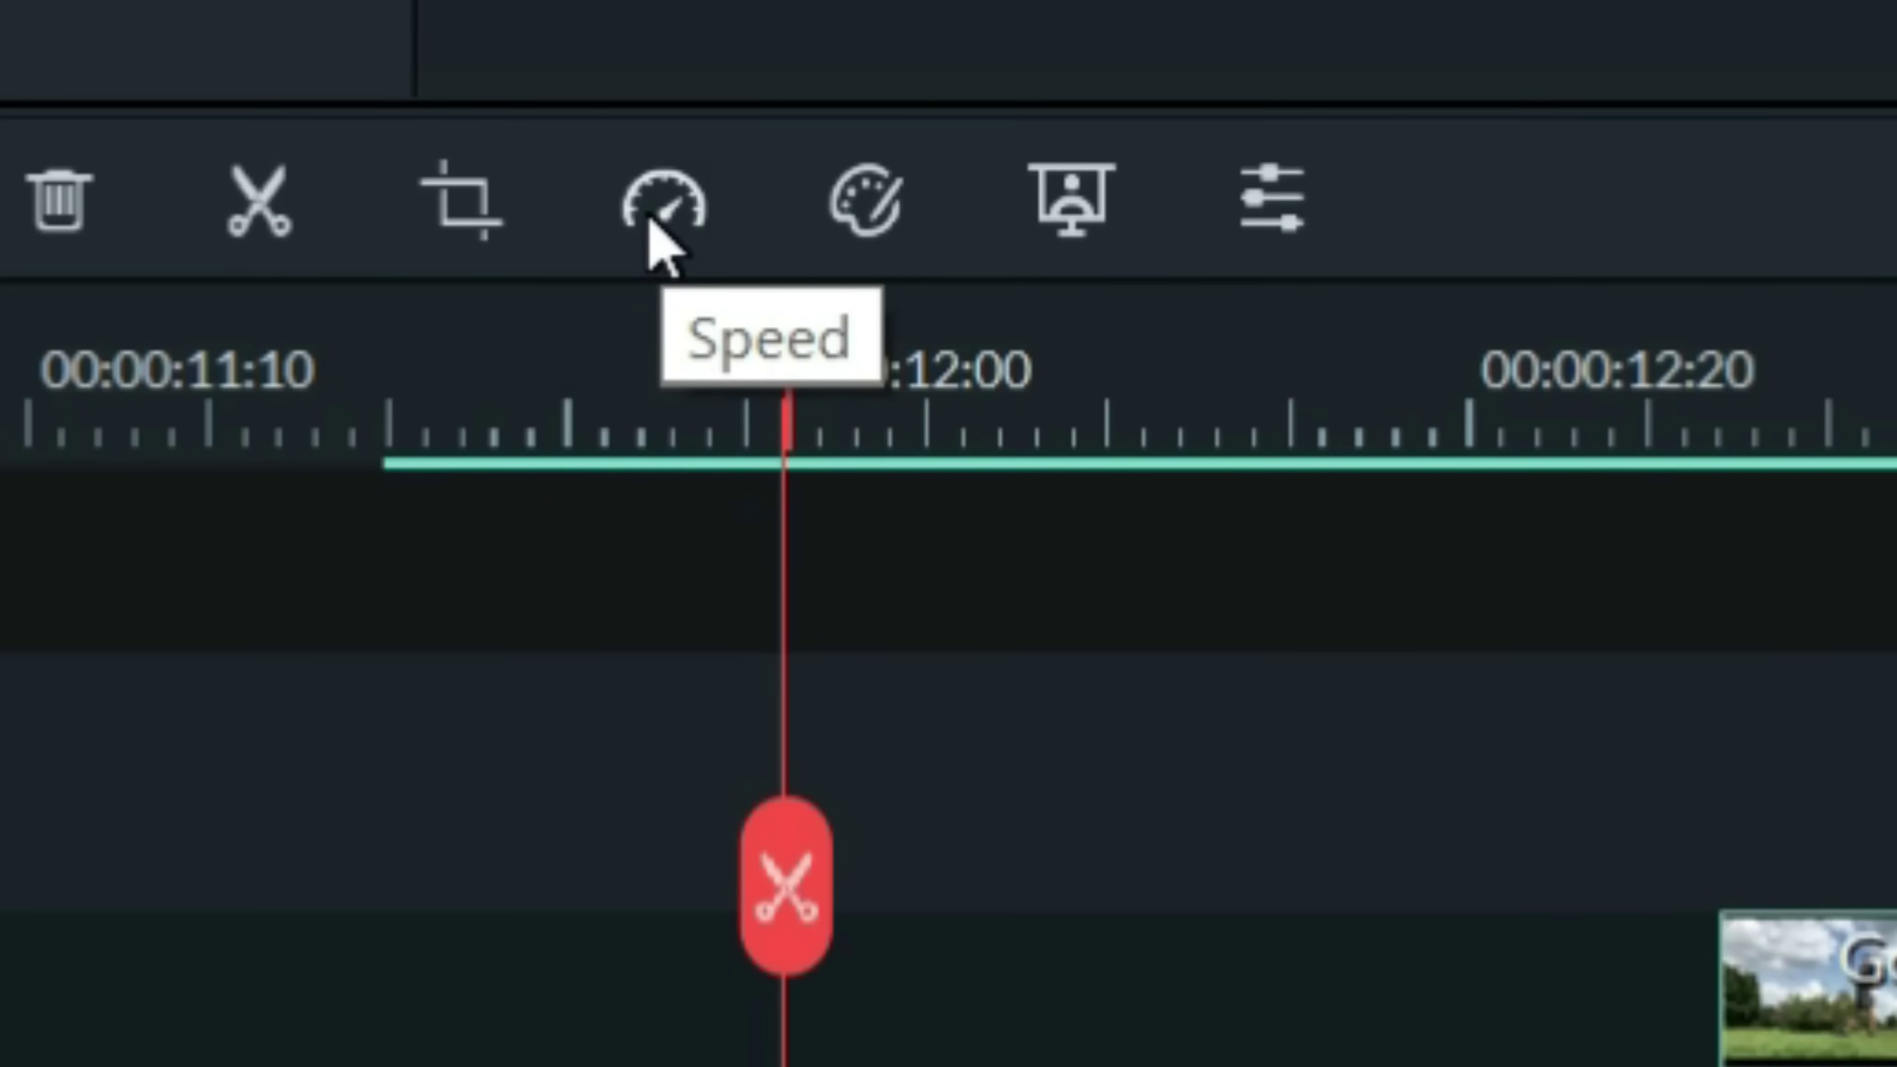
click(648, 221)
mouse_move(873, 449)
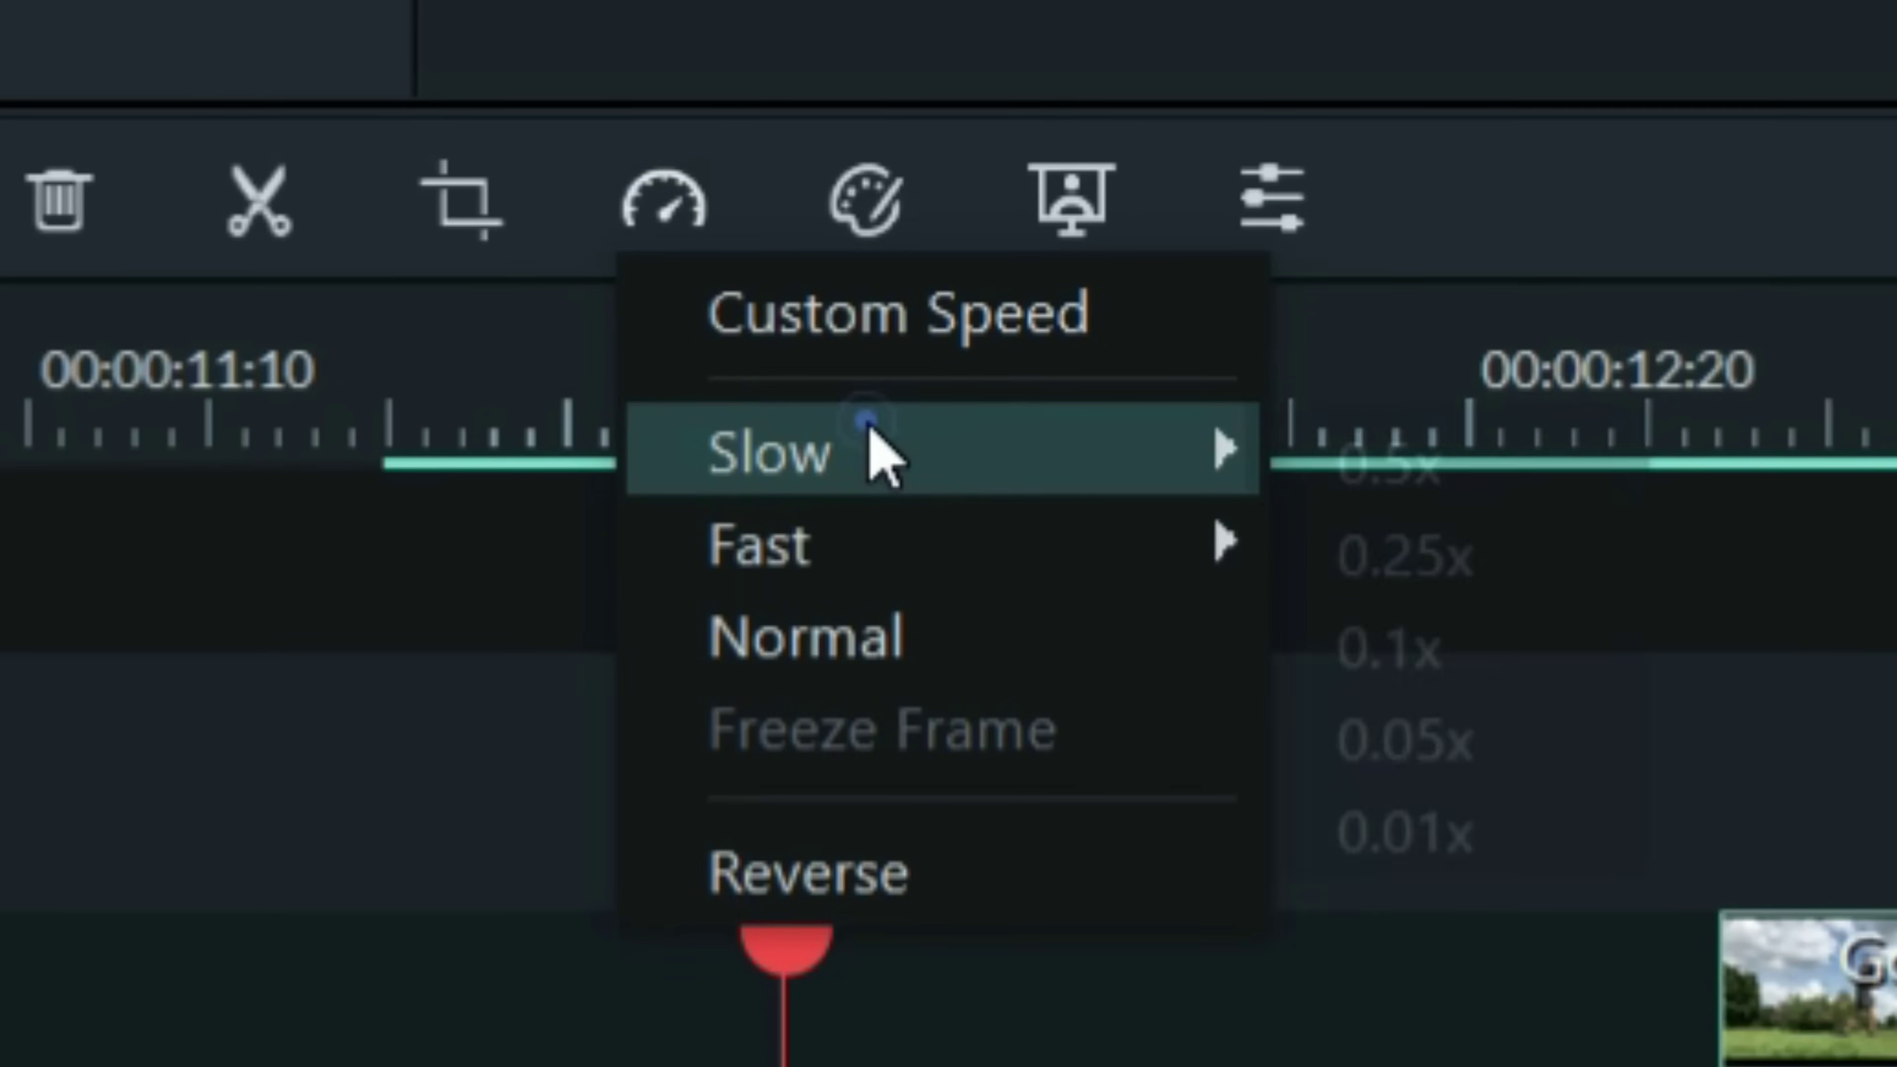
click(1429, 549)
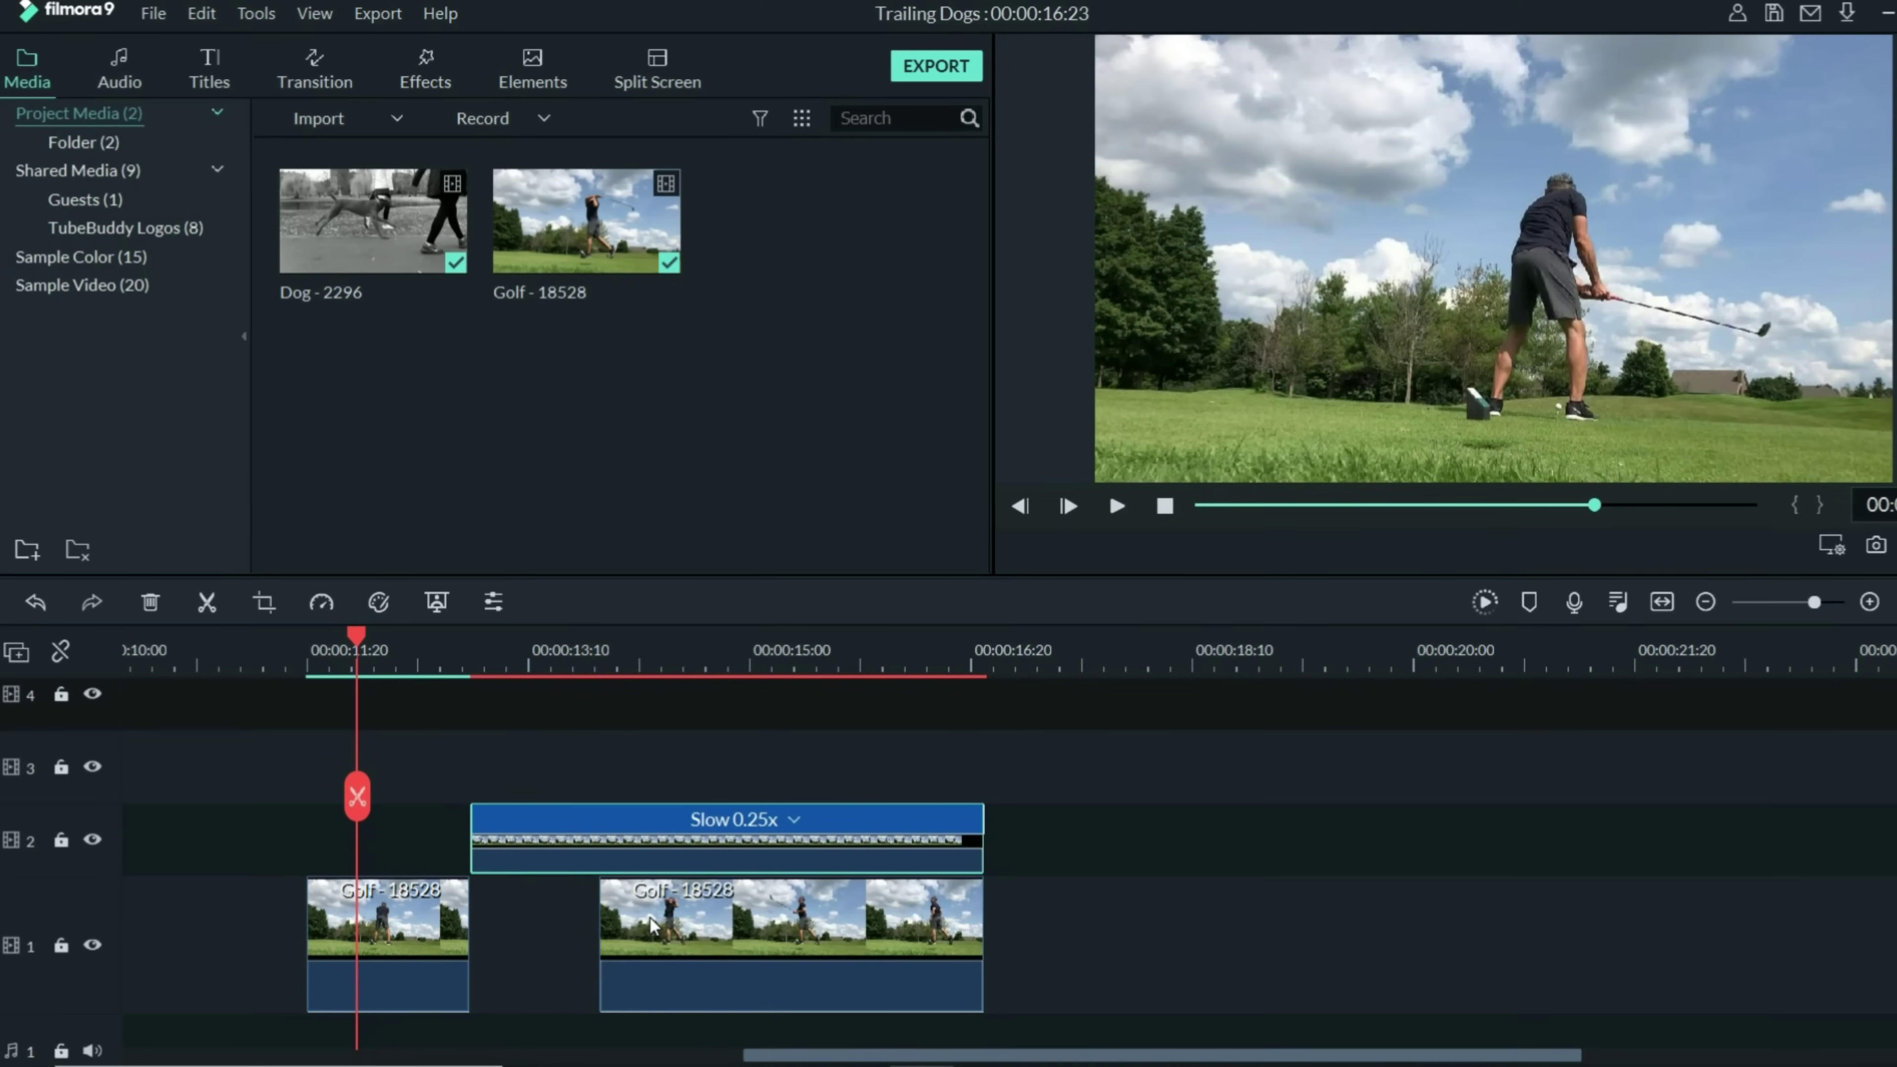
drag(895, 834, 1001, 917)
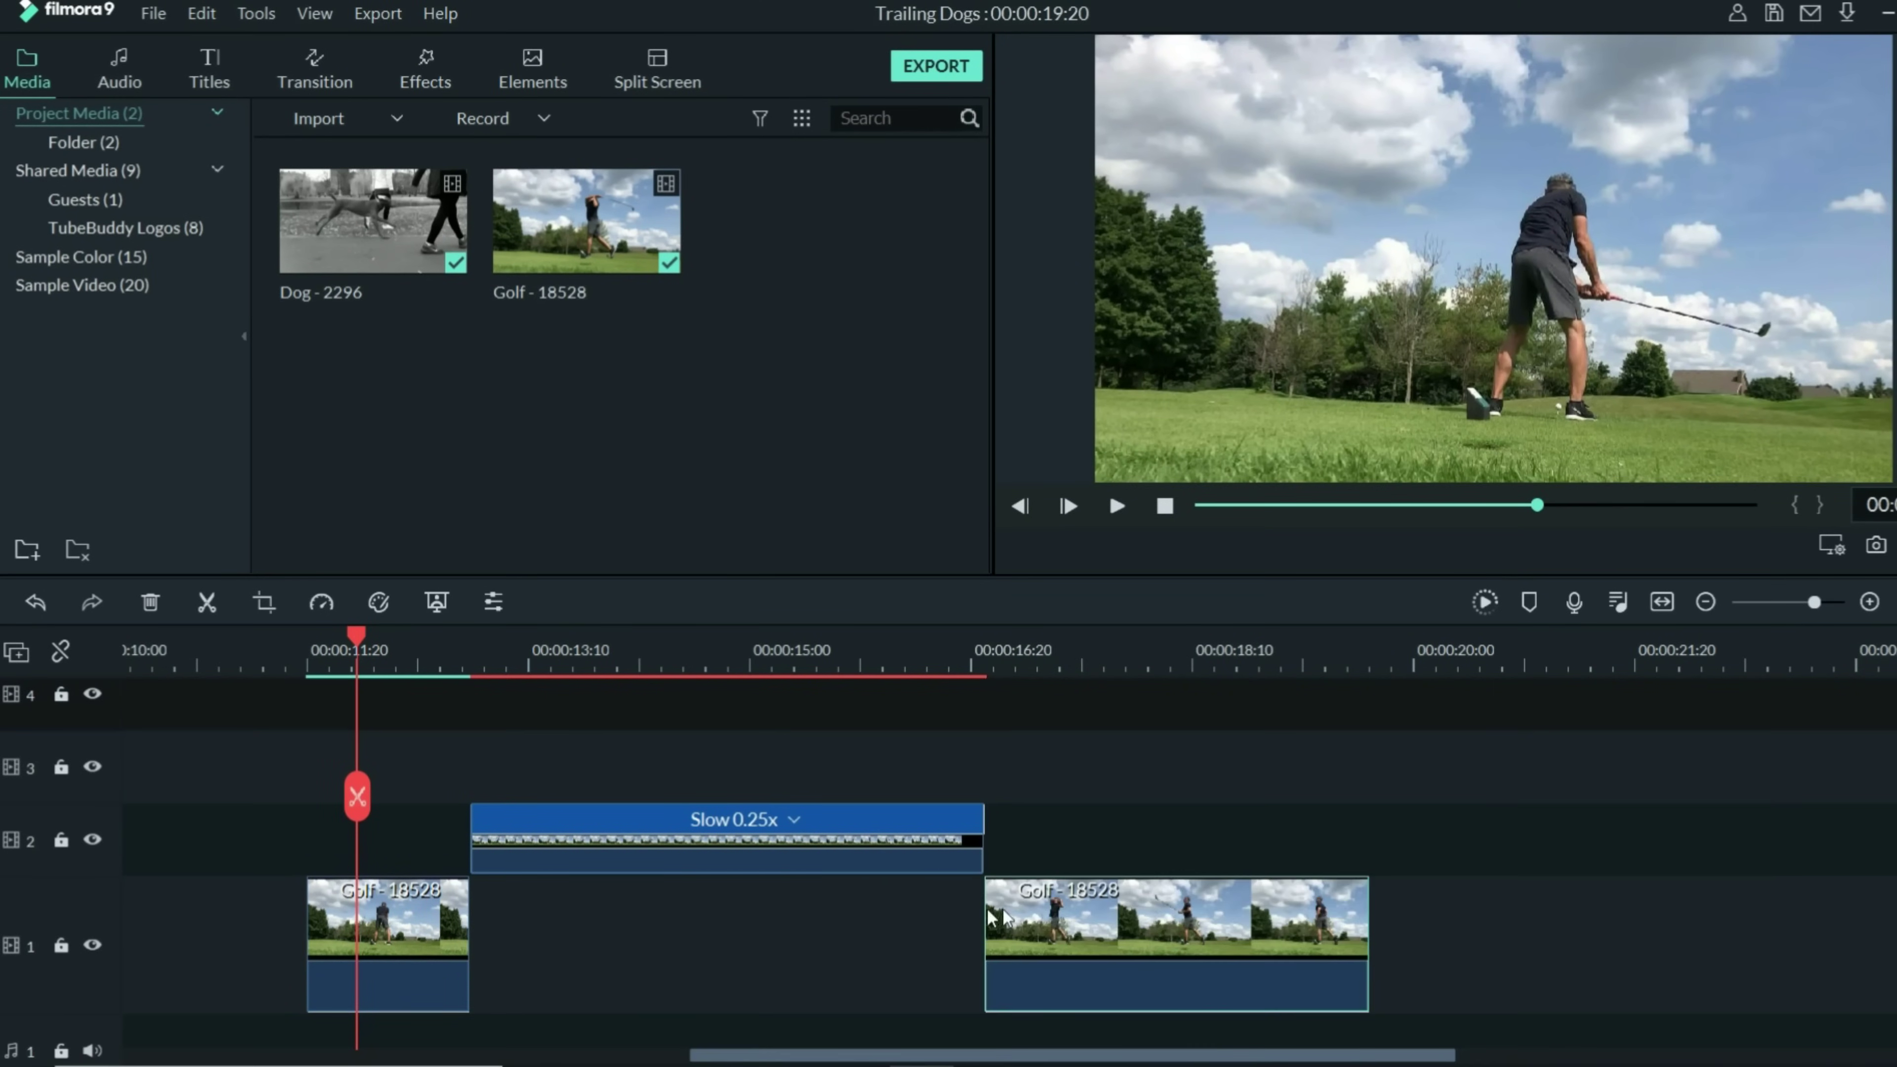
drag(565, 873, 563, 1001)
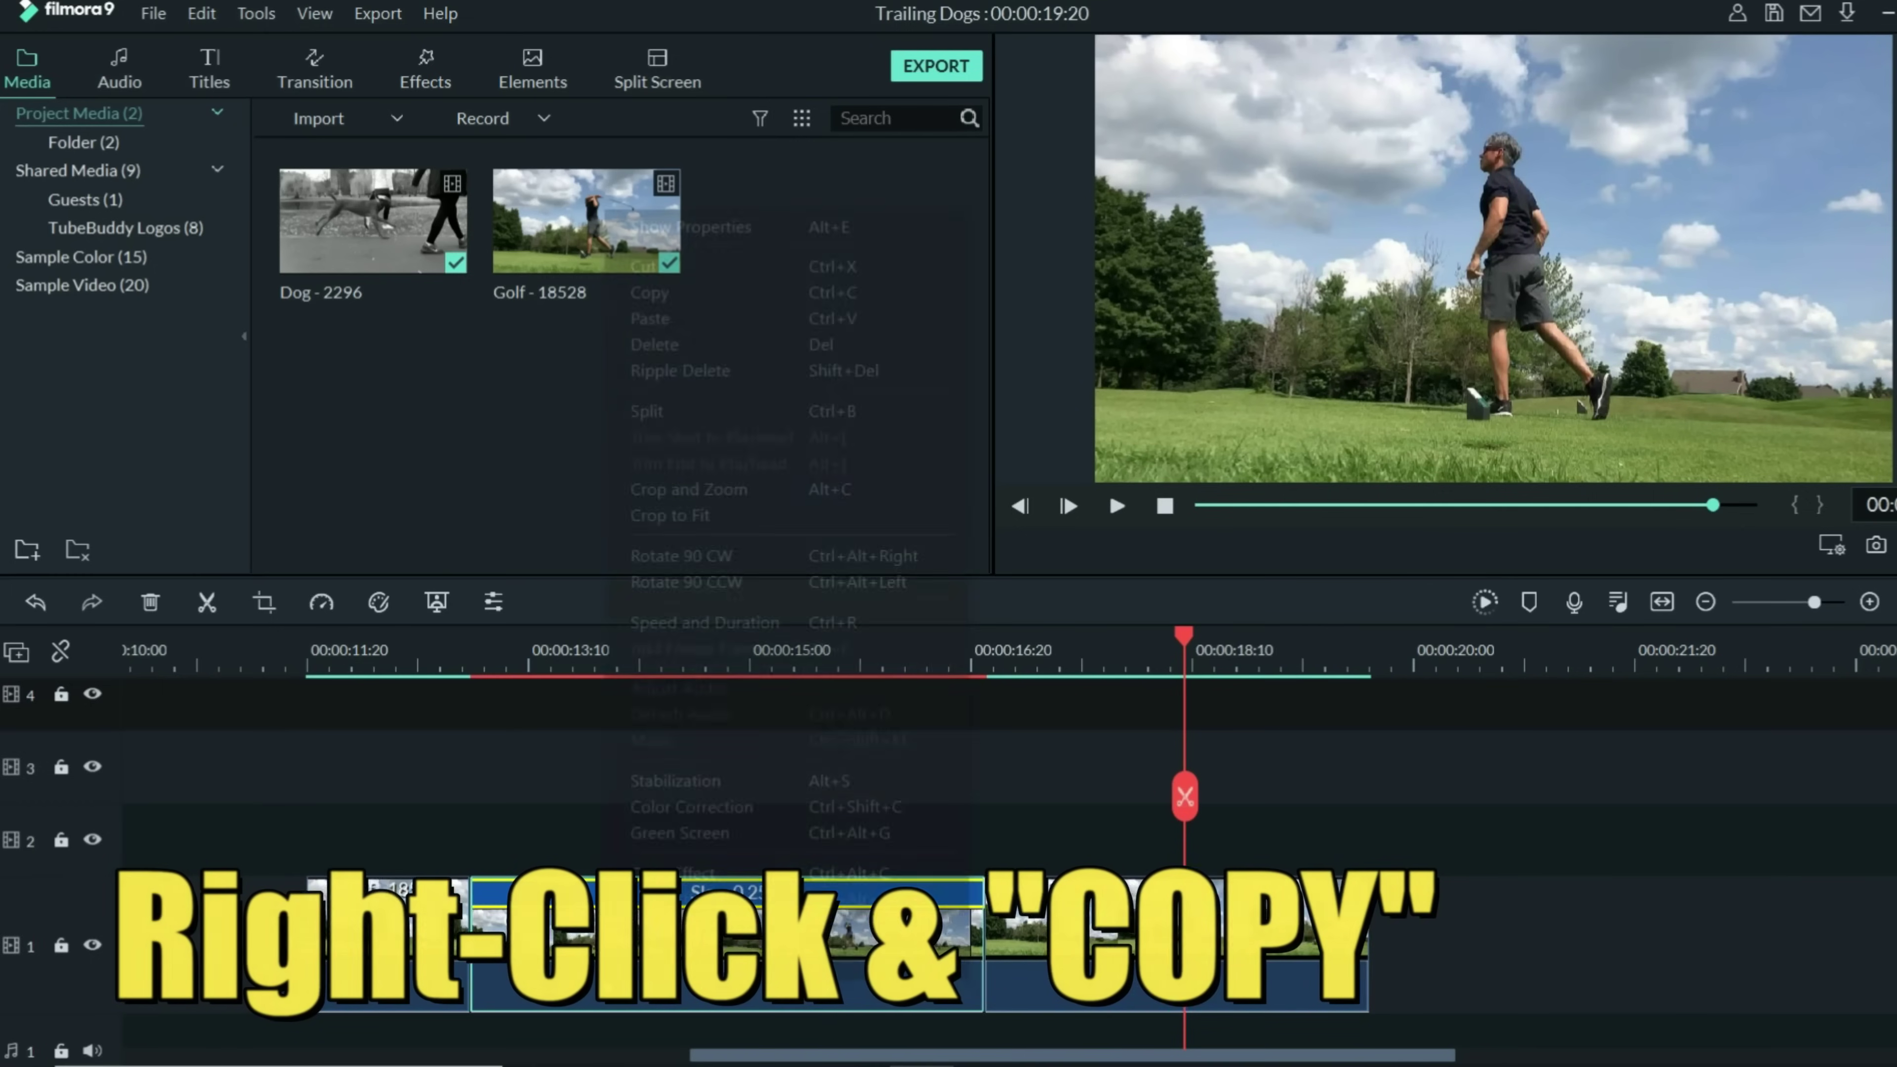
- Copy the slowed golf clip and paste it onto track 2 at the clip's start
right_click(611, 988)
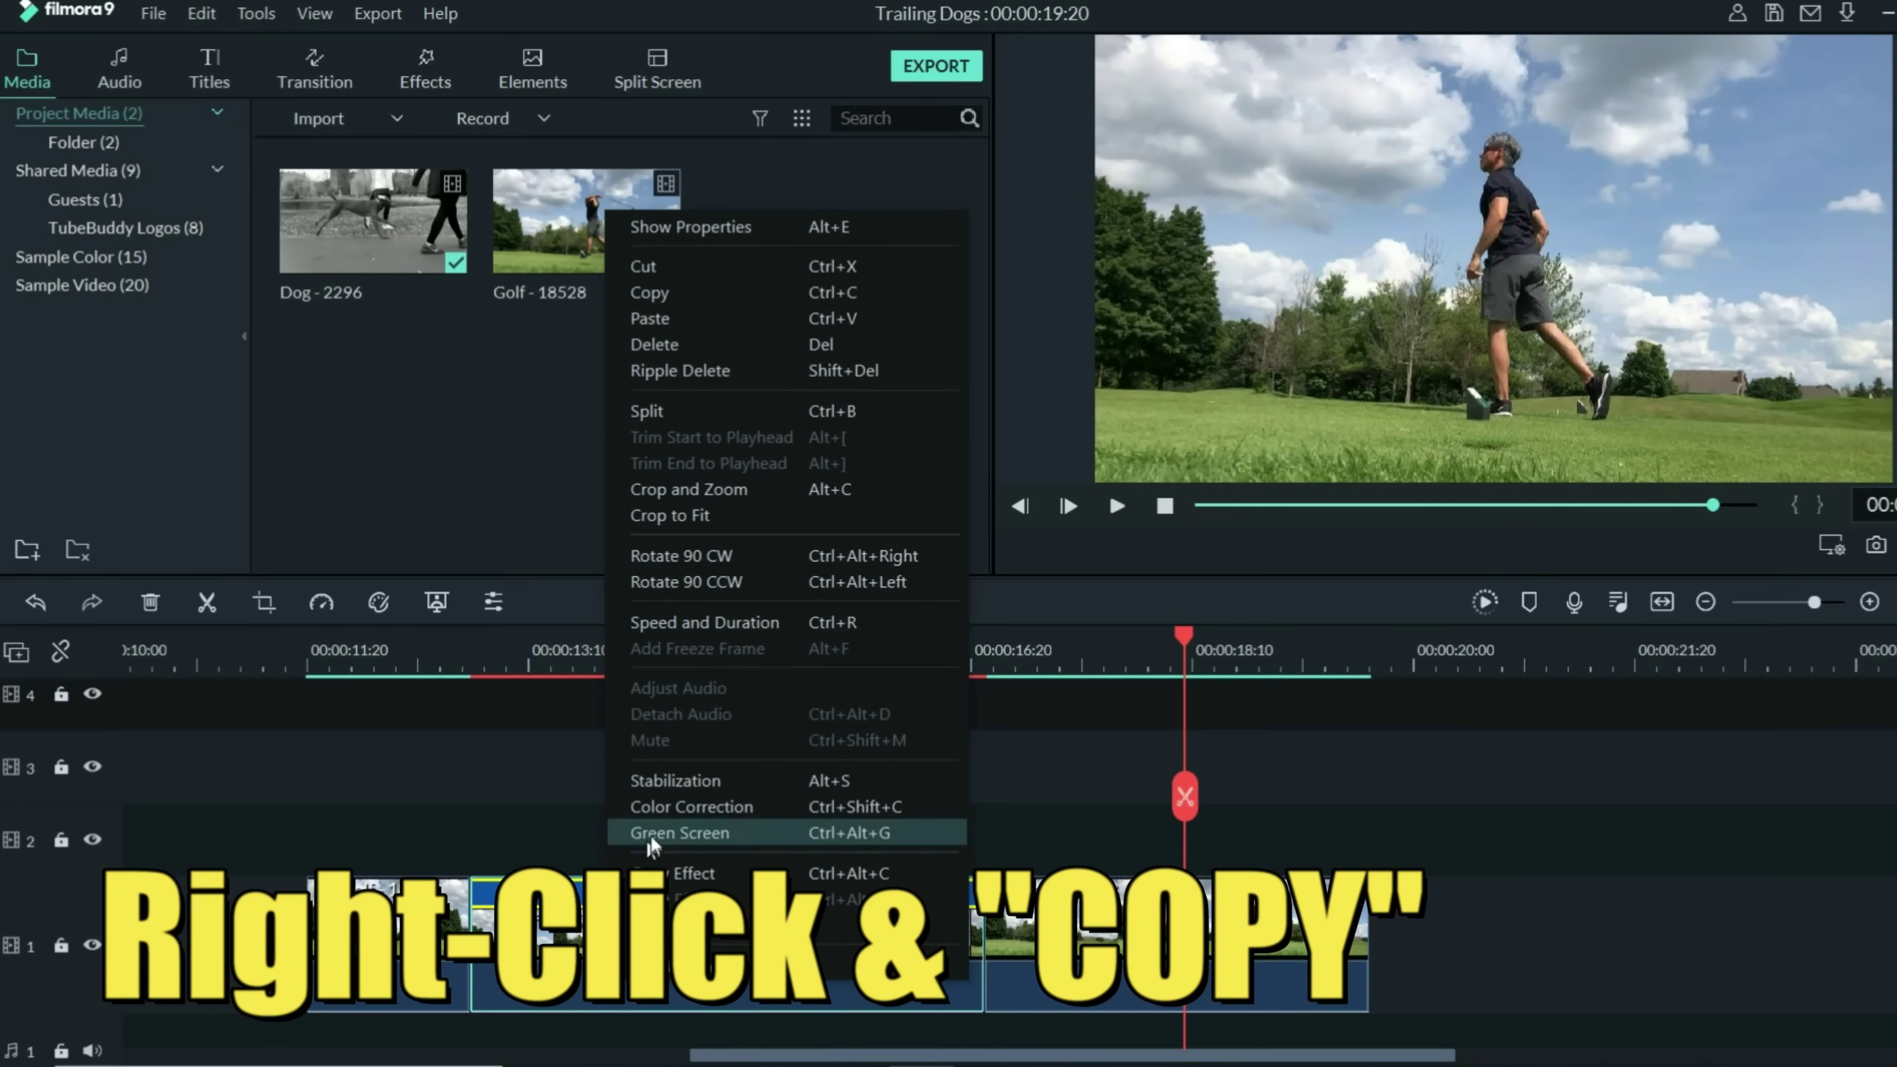
click(670, 299)
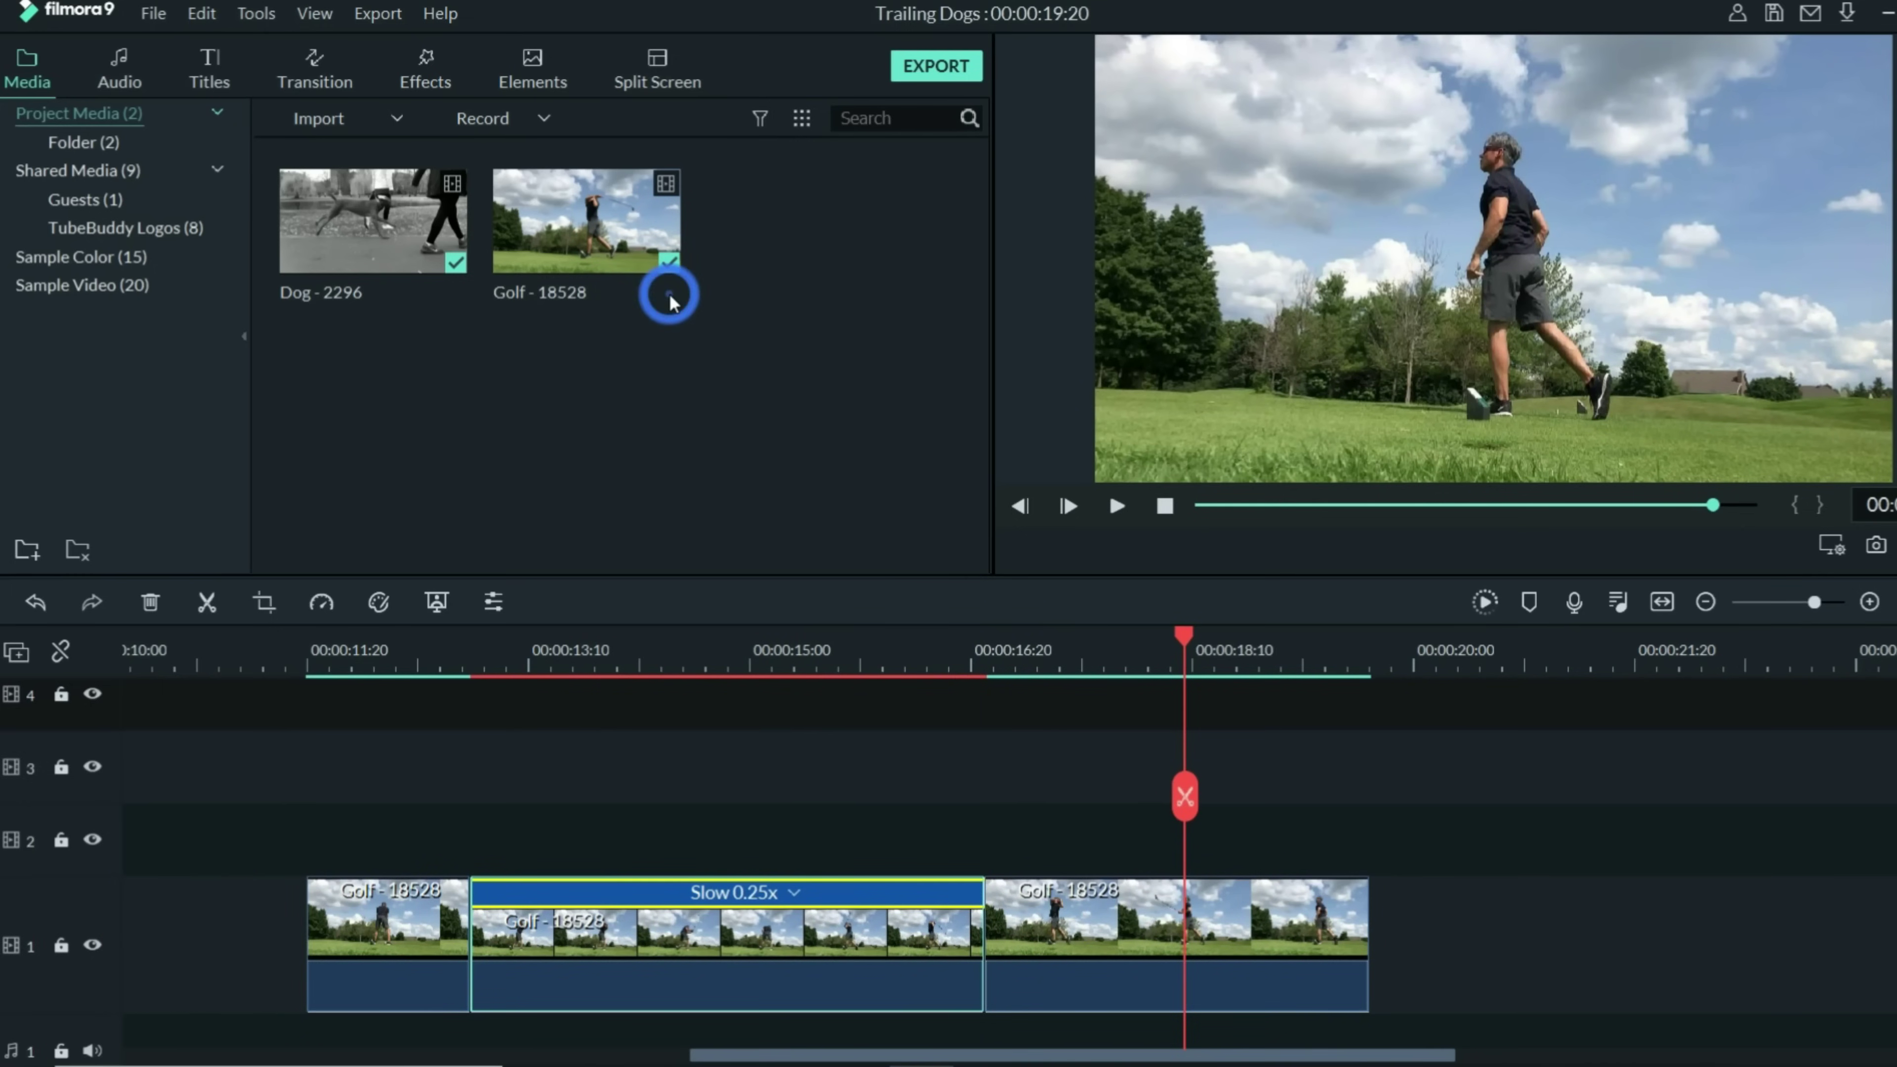
click(99, 859)
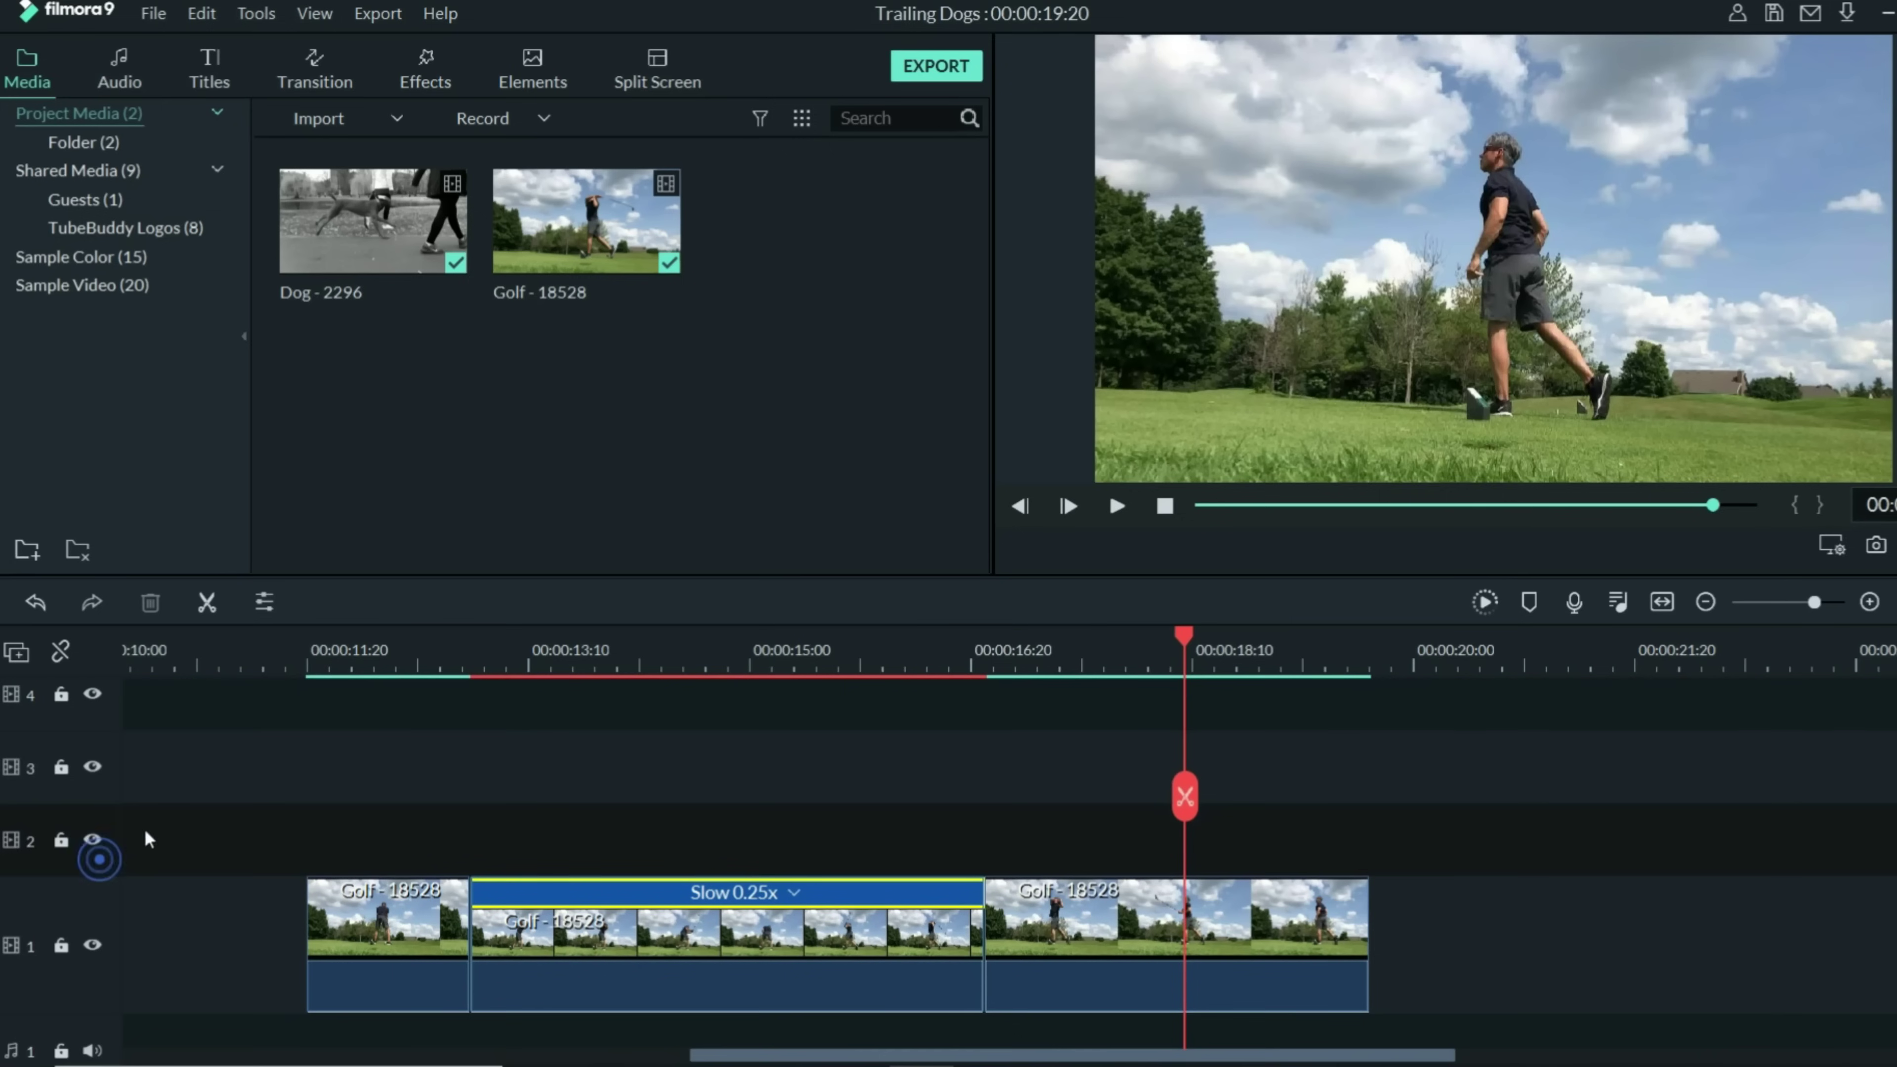
click(476, 654)
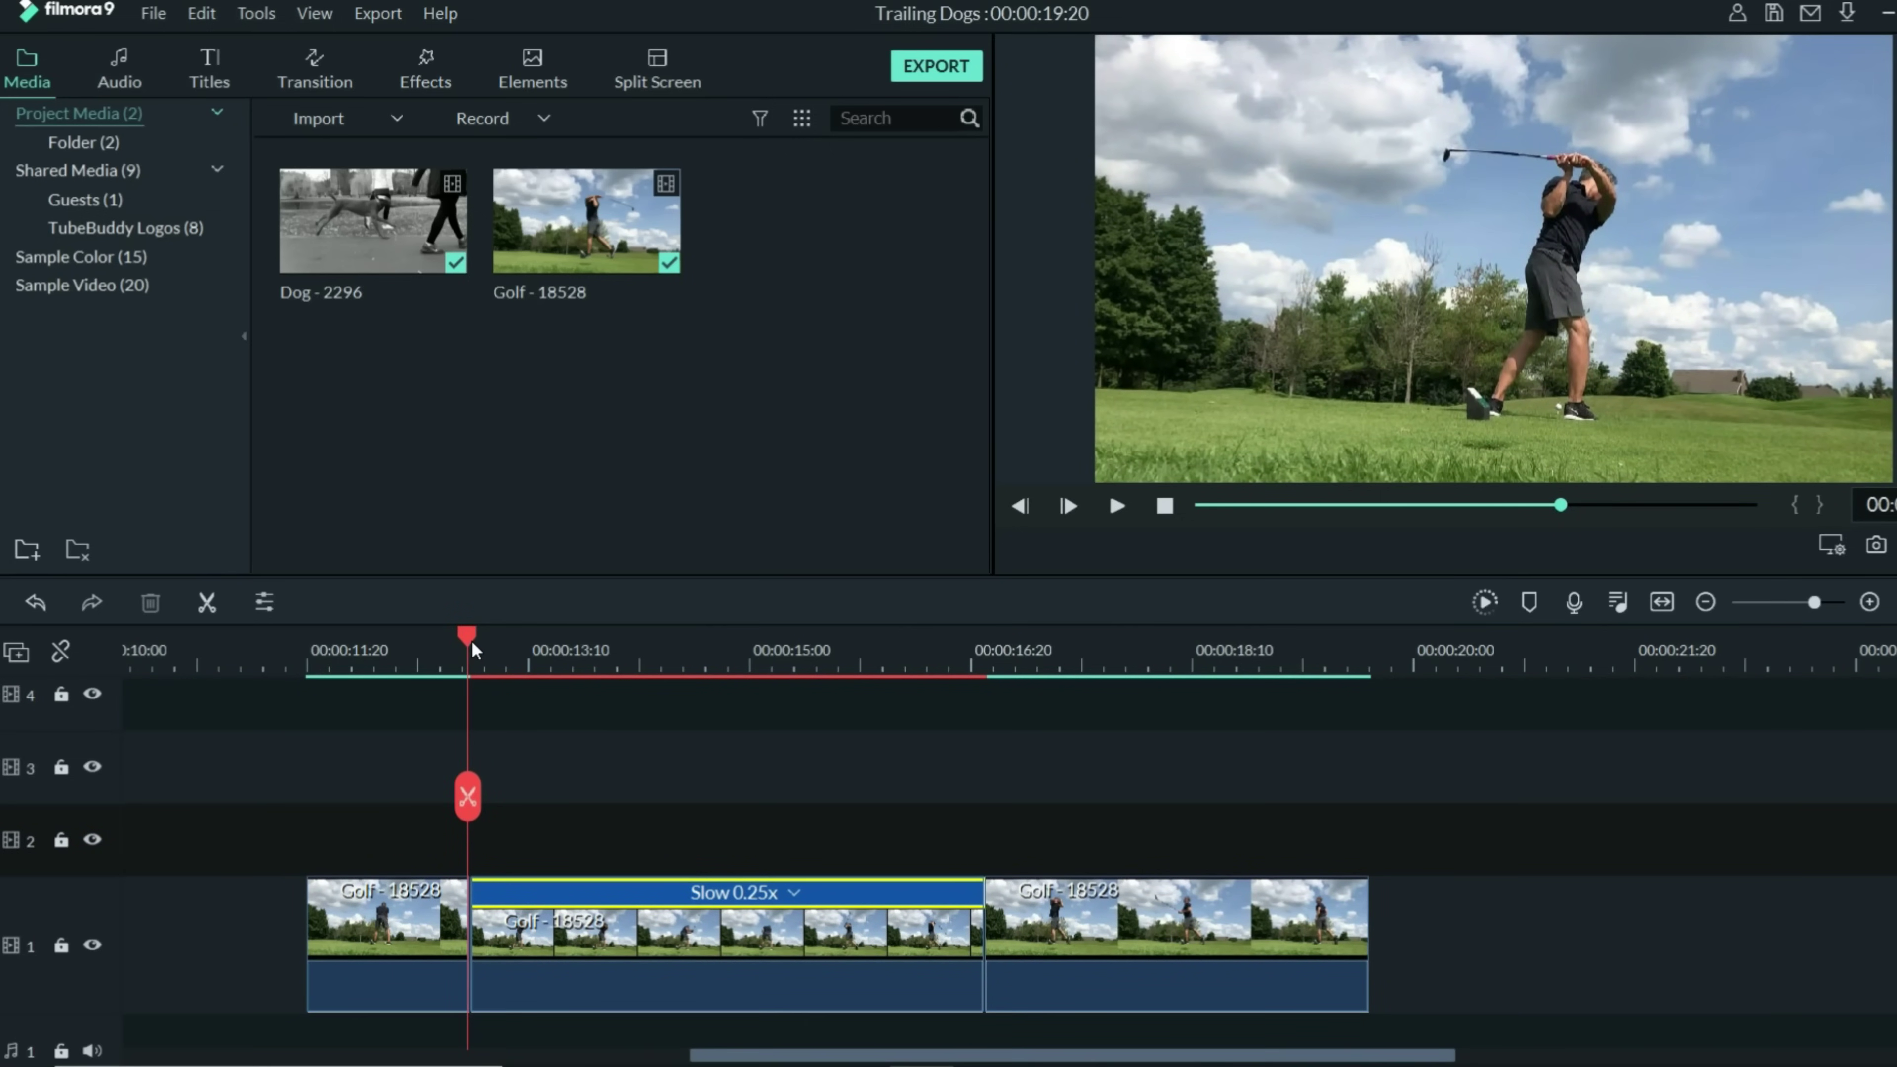
right_click(500, 852)
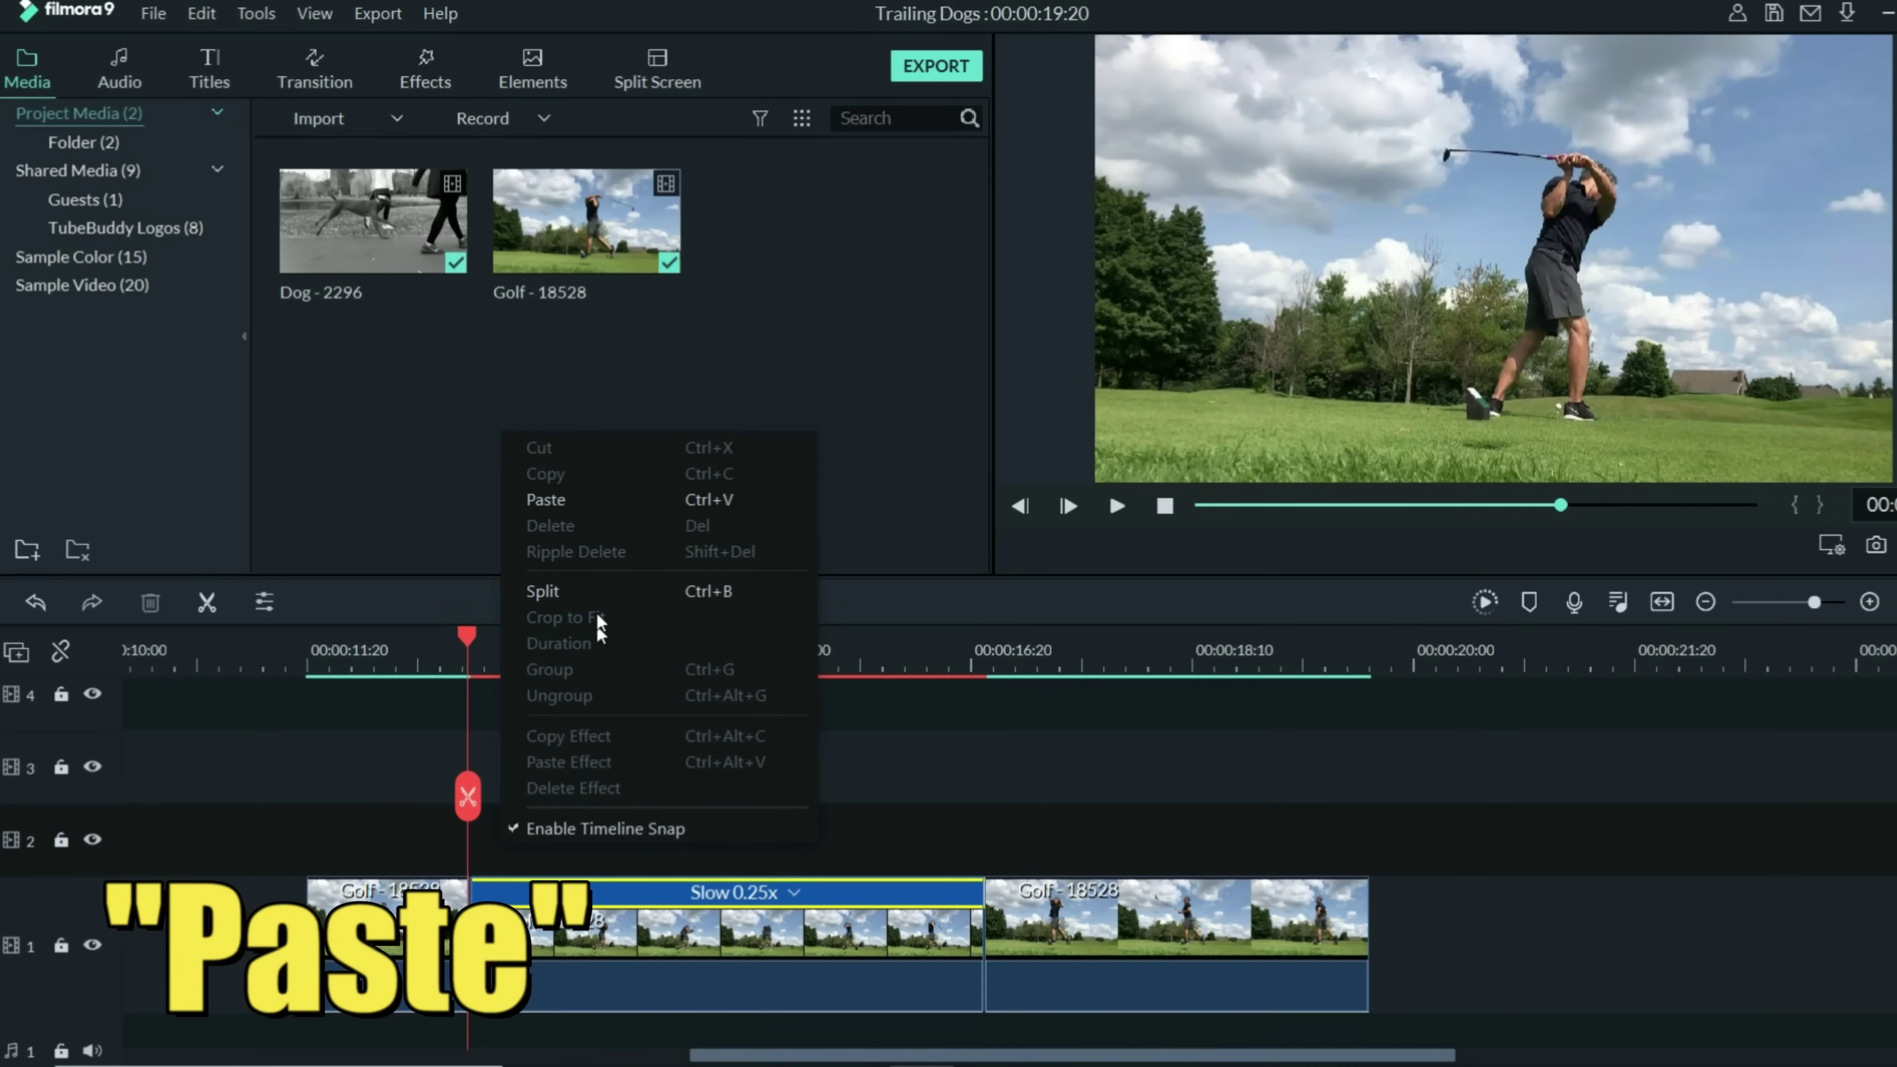
click(551, 496)
- Paste two more copies onto tracks 3 and 4, then select the track 2 copy
scroll(533, 736, up, 1)
click(88, 876)
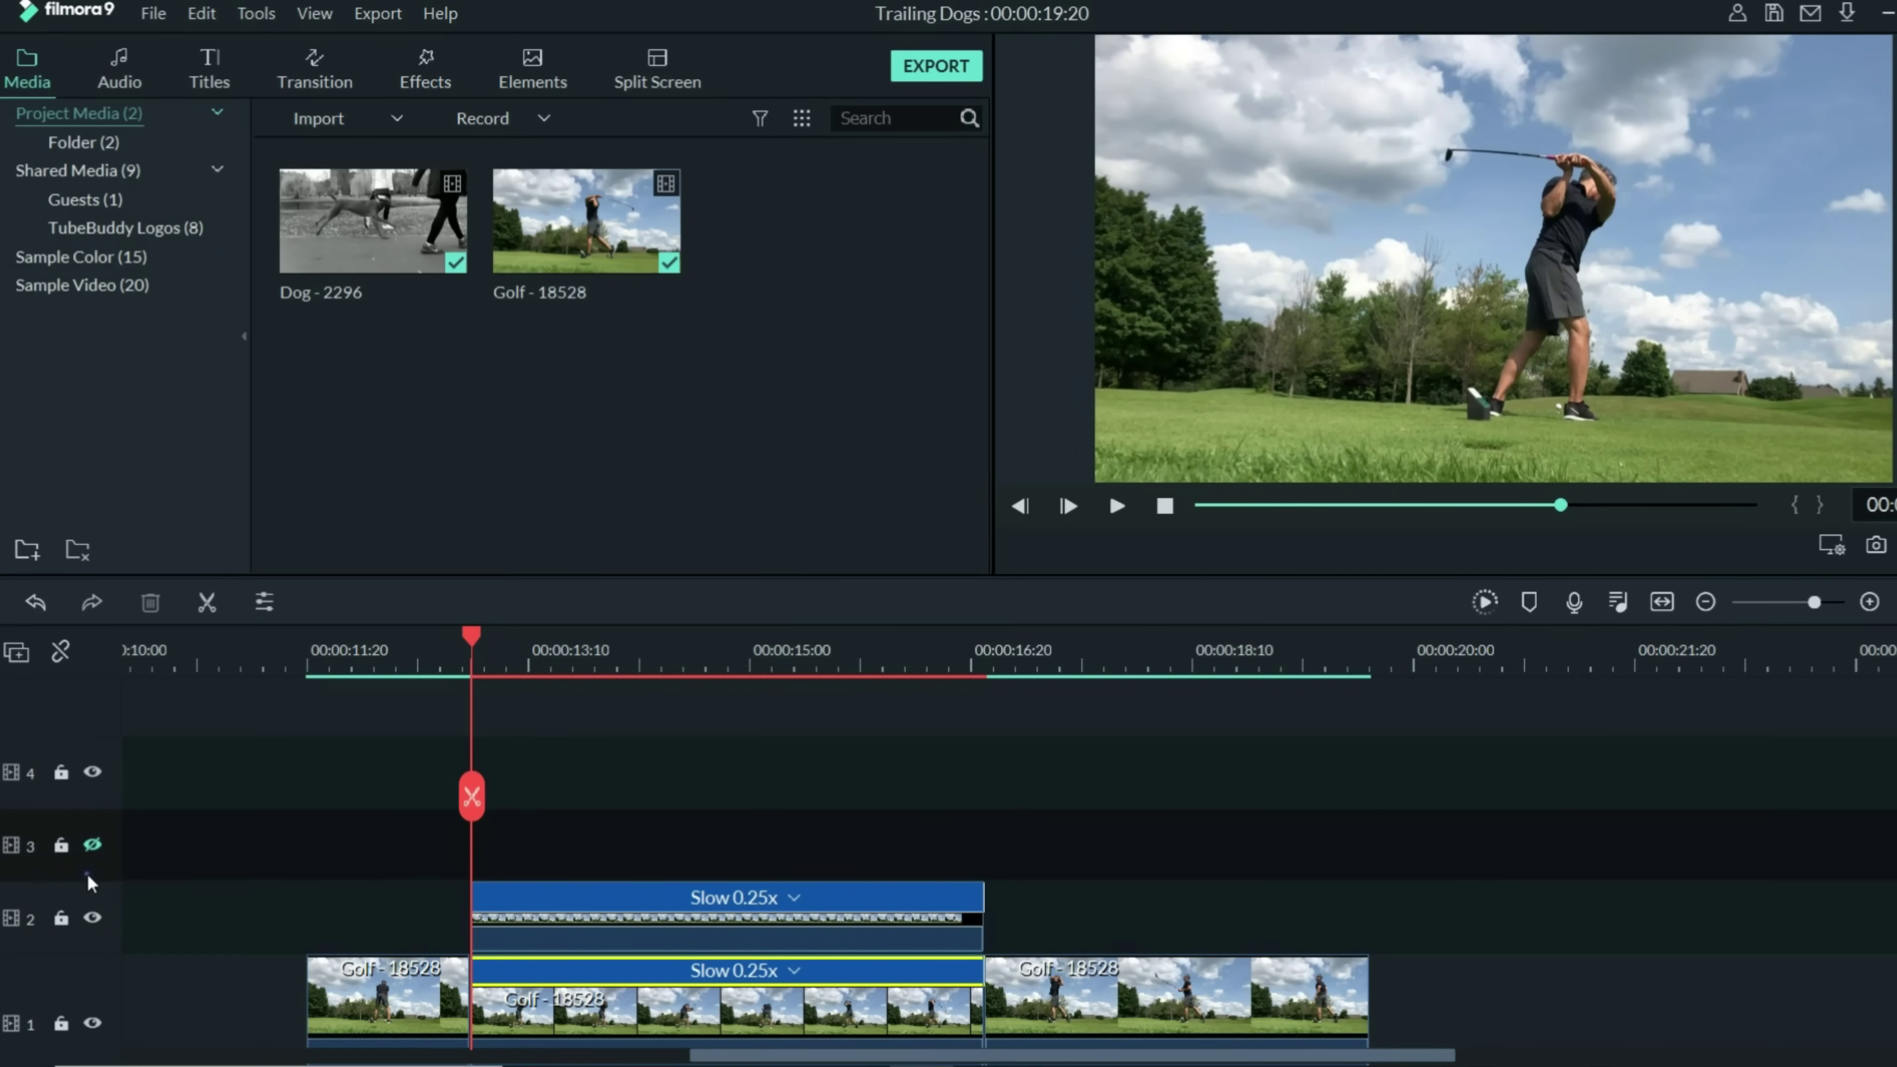
right_click(529, 852)
click(574, 505)
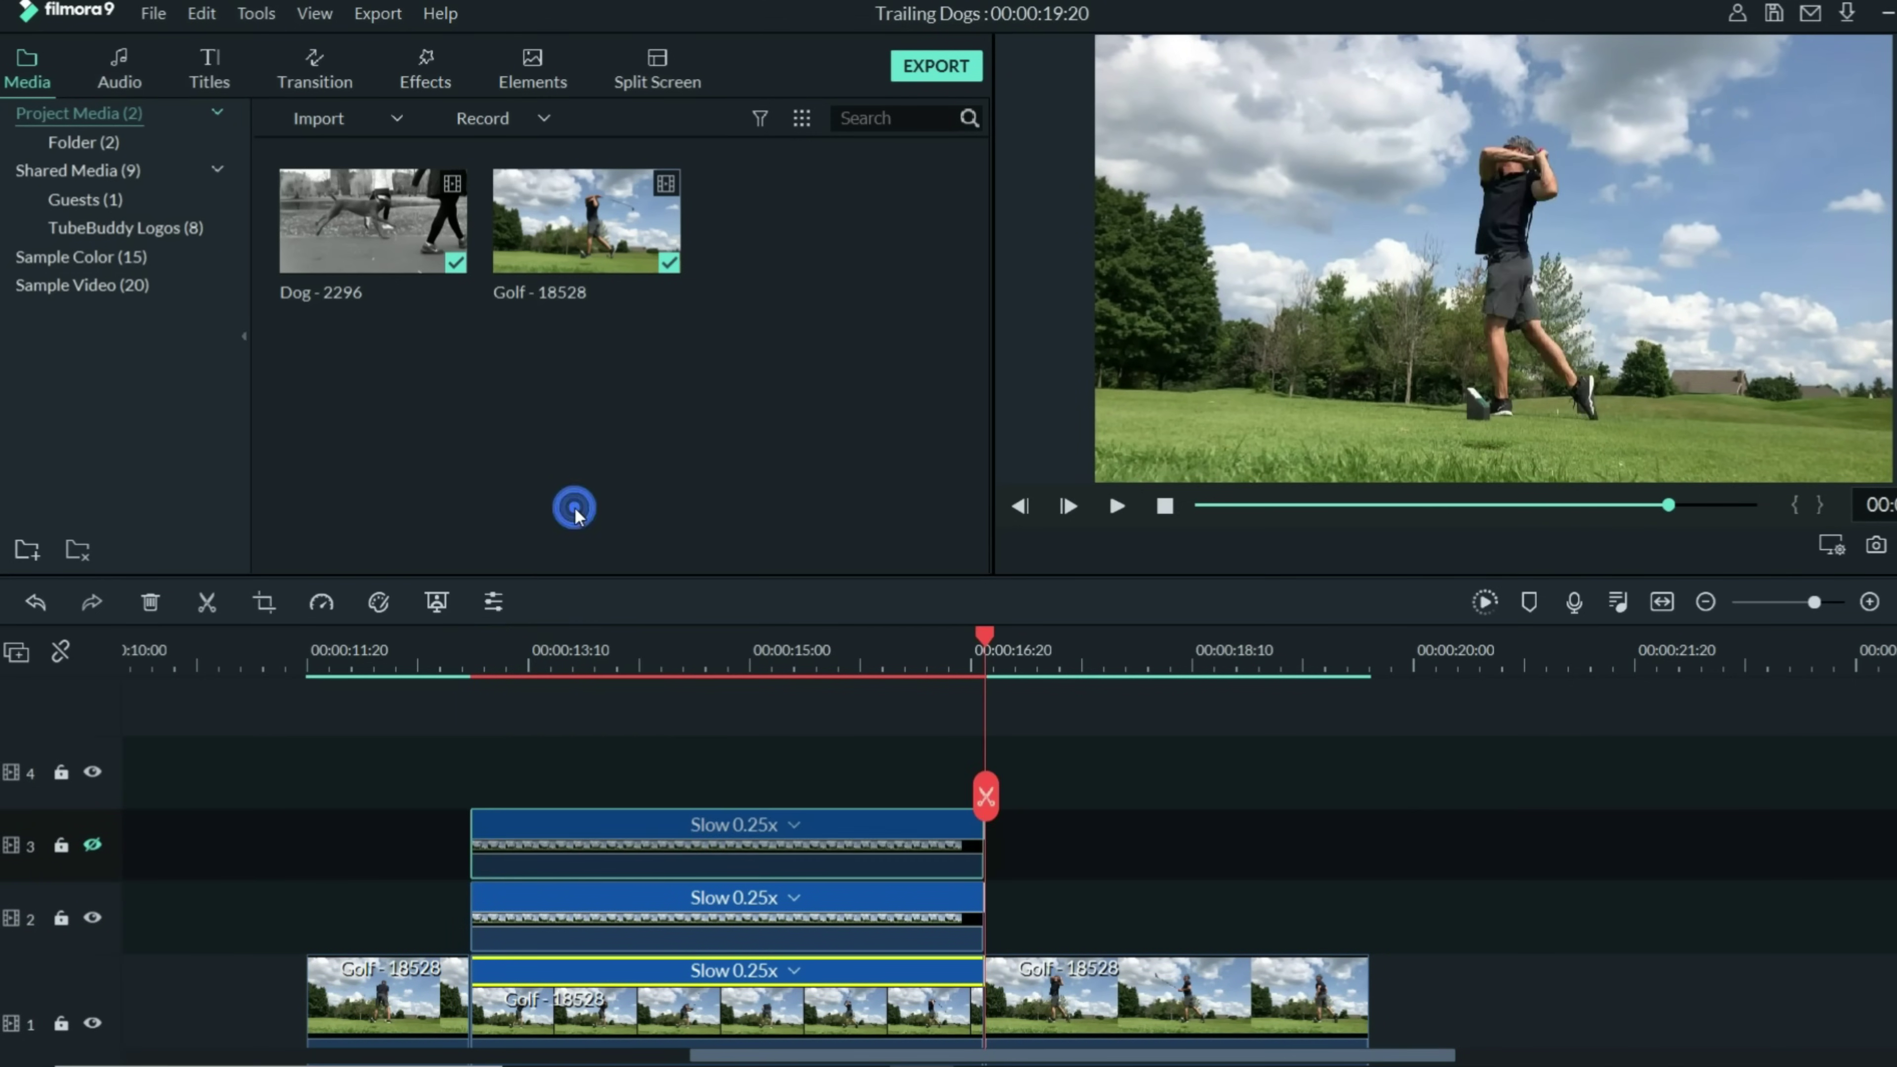
key(ctrl+v)
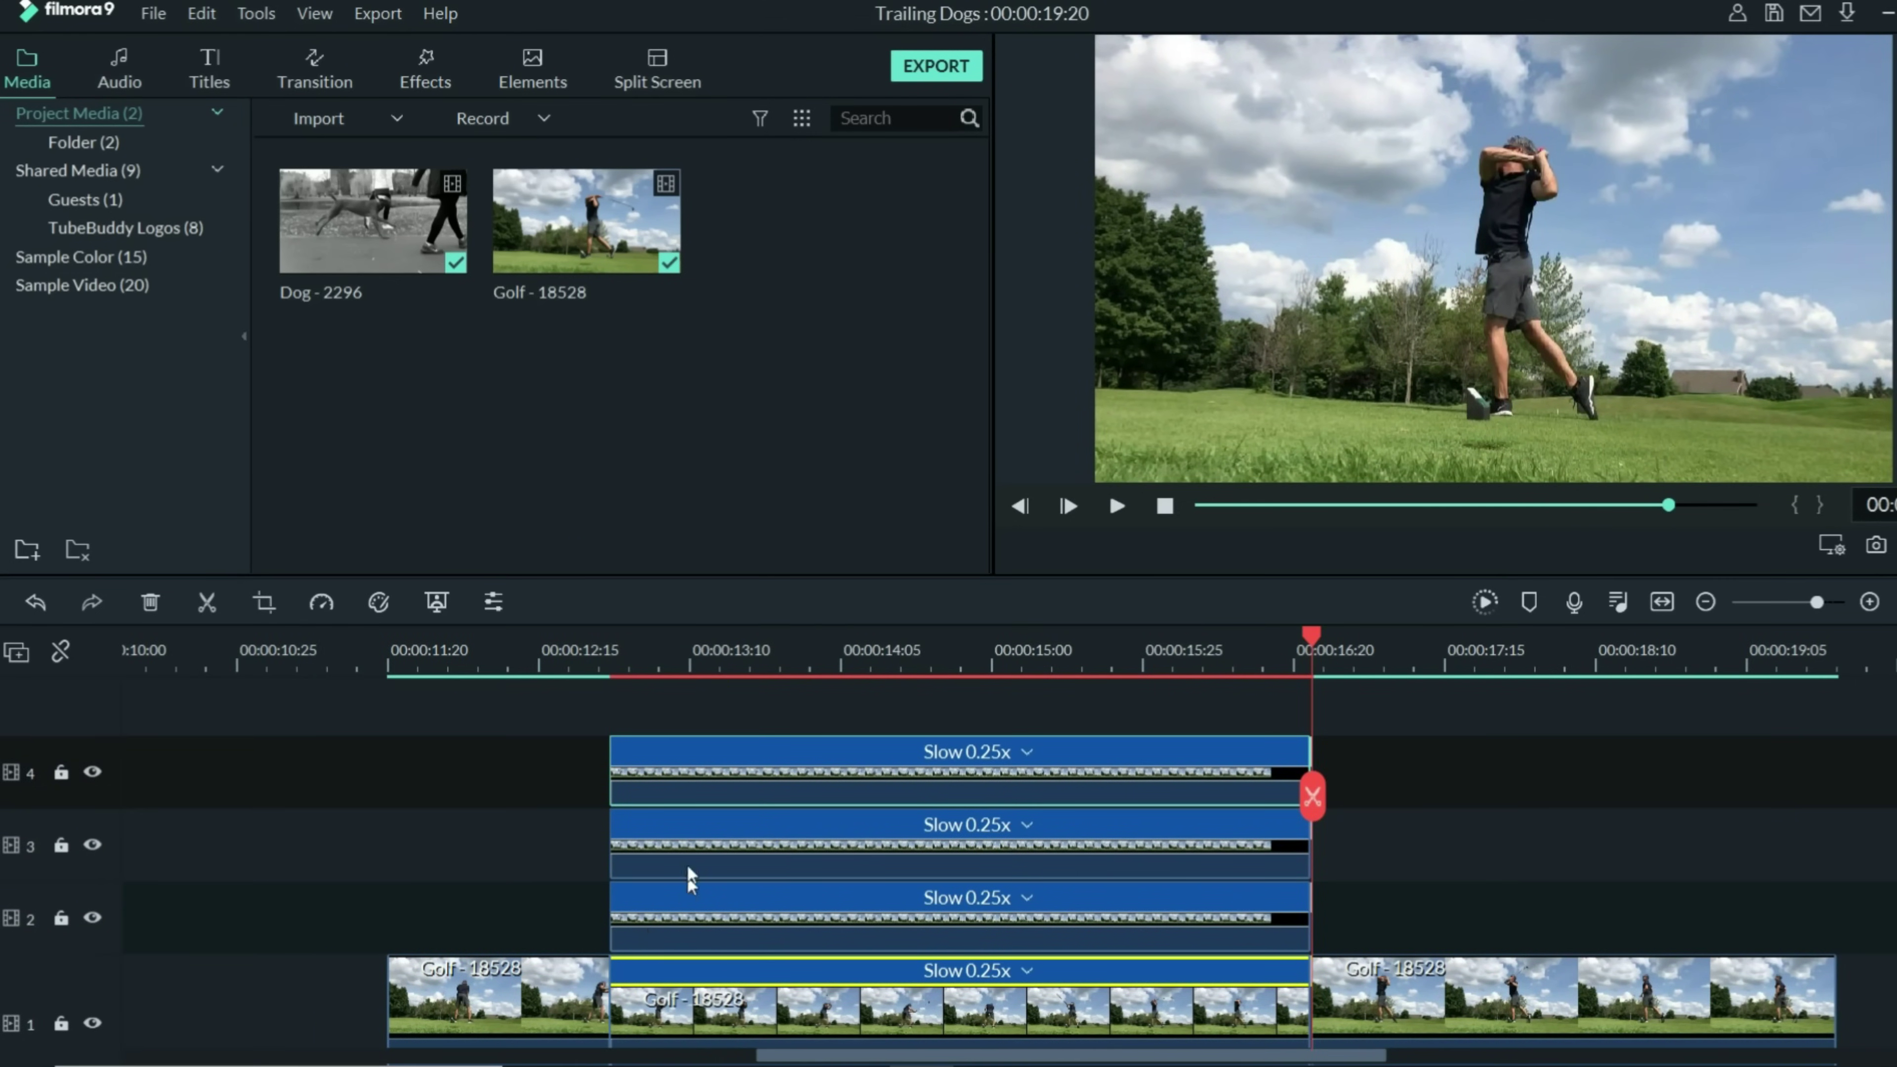
click(735, 898)
- Set the track 2 golf copy's blending mode to Pin Light
double_click(735, 898)
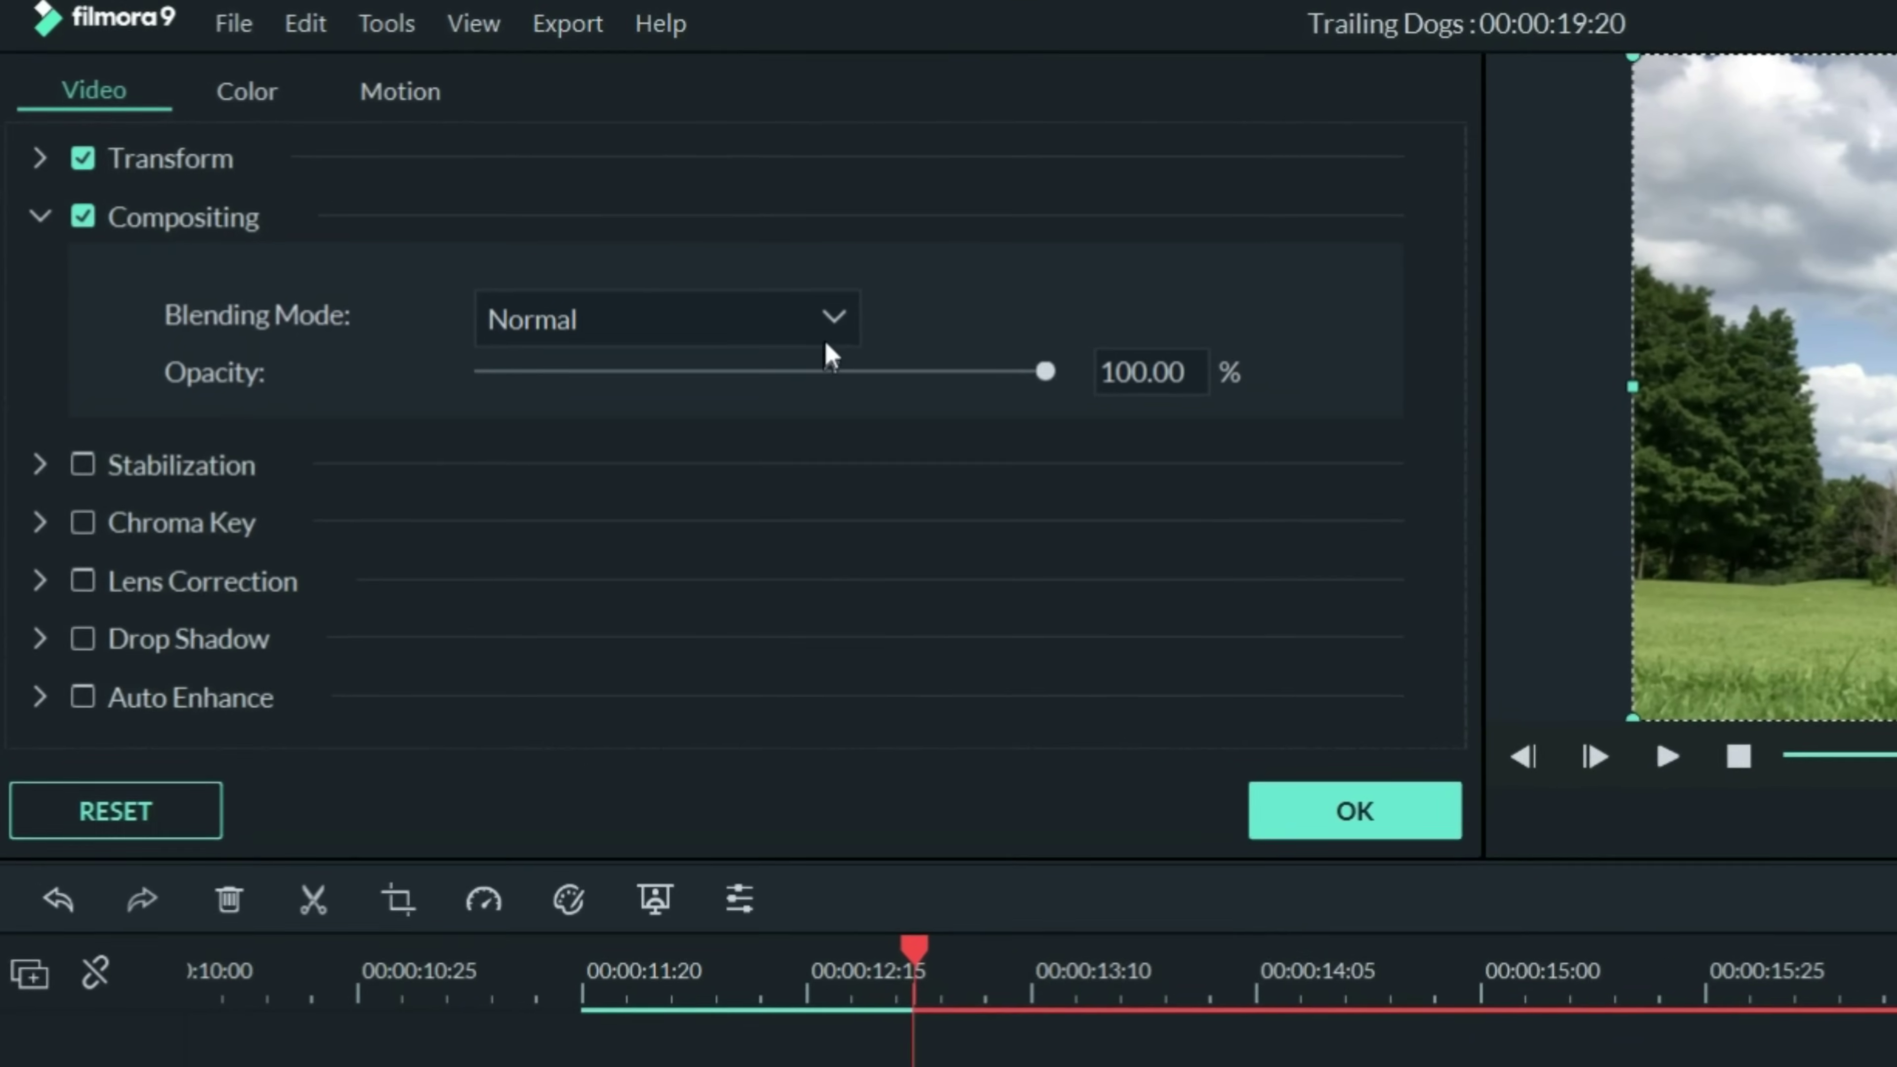
click(620, 243)
scroll(414, 447, down, 3)
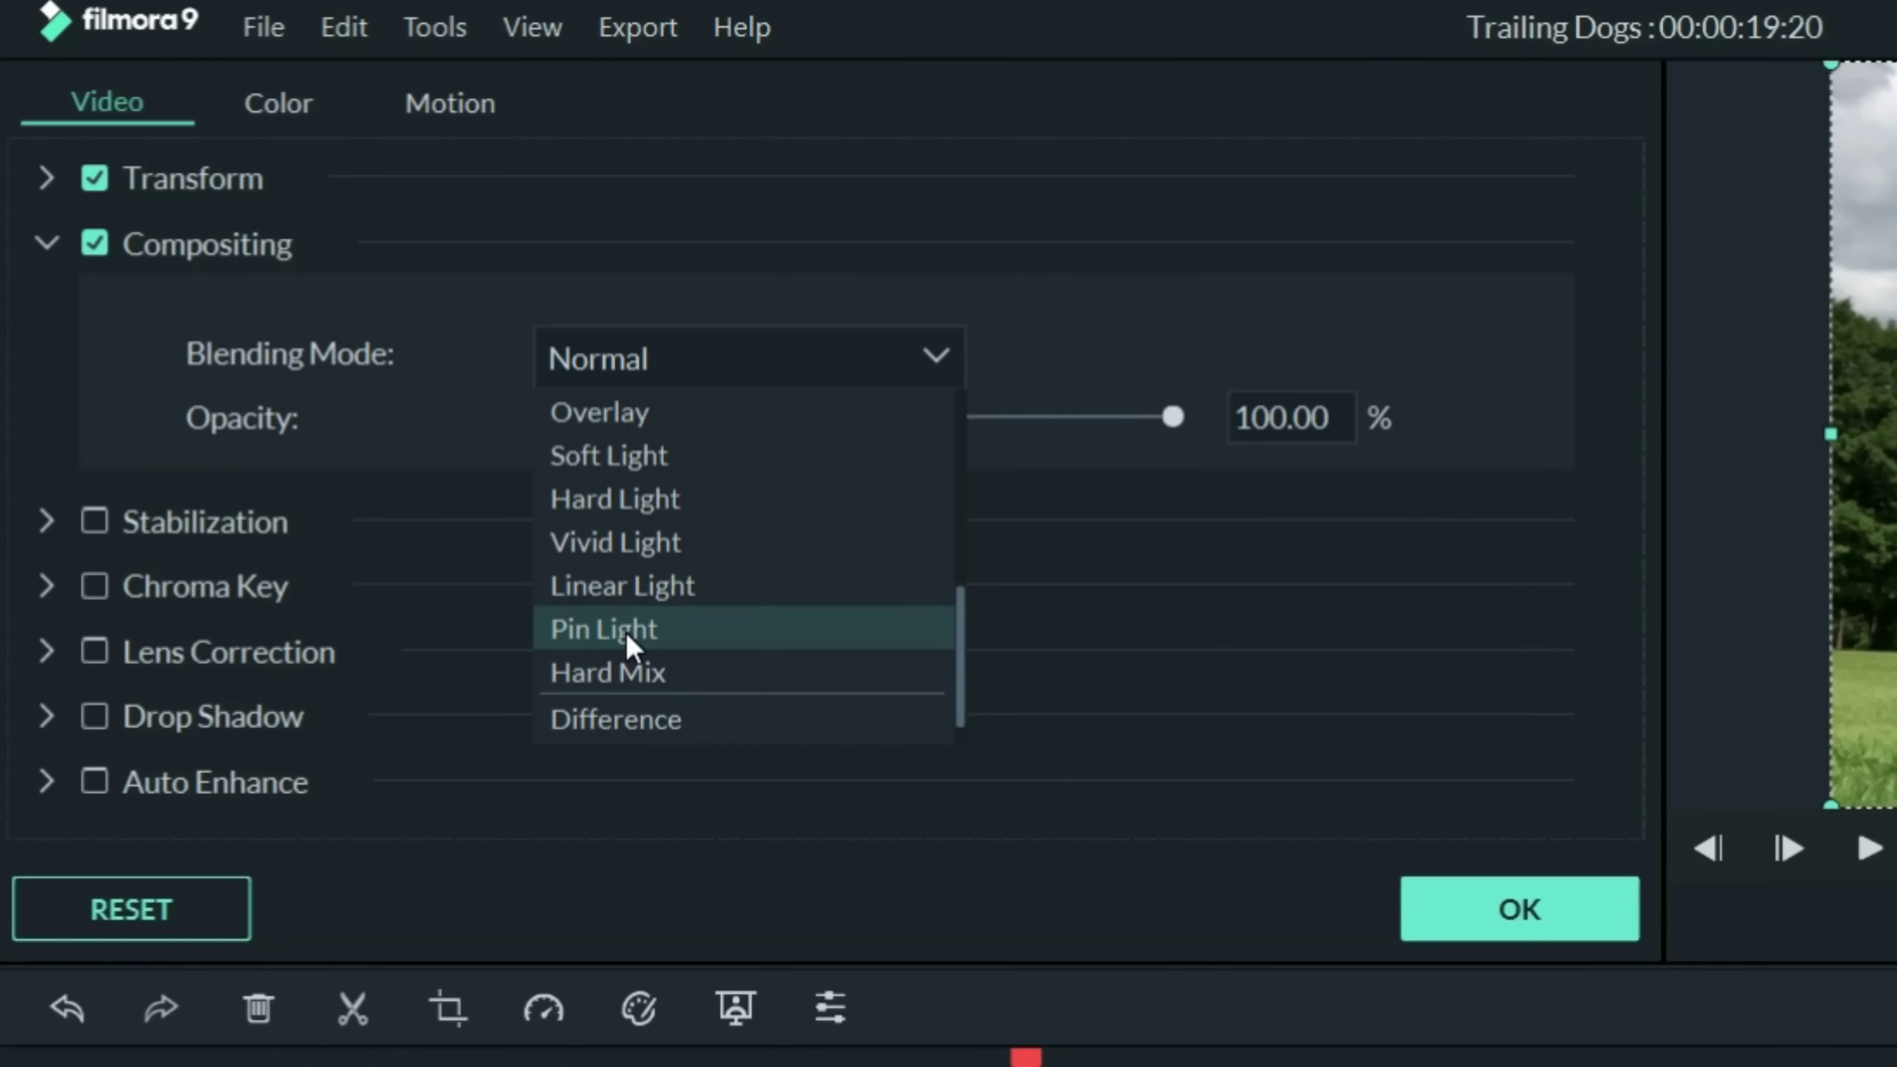
click(624, 630)
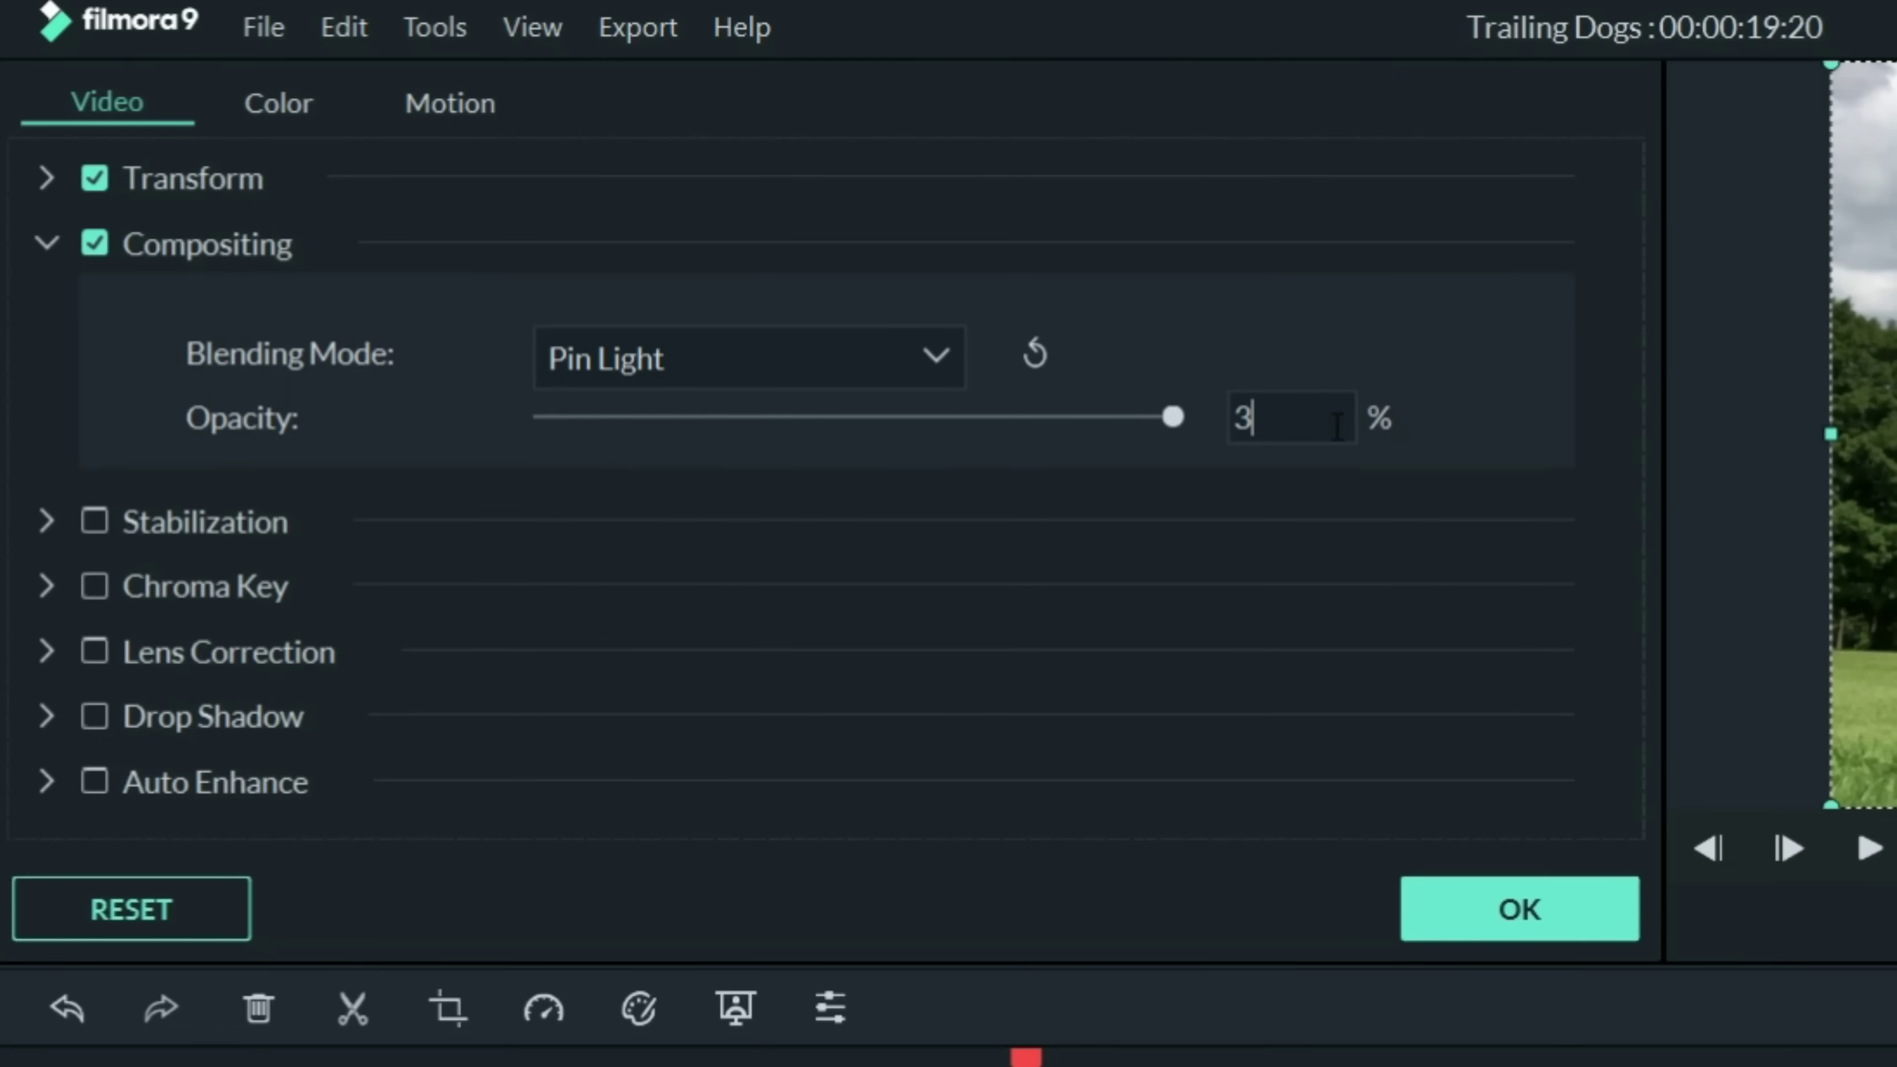
click(1510, 888)
- Set the next golf copy to Pin Light and select its opacity value for lowering
double_click(1270, 1016)
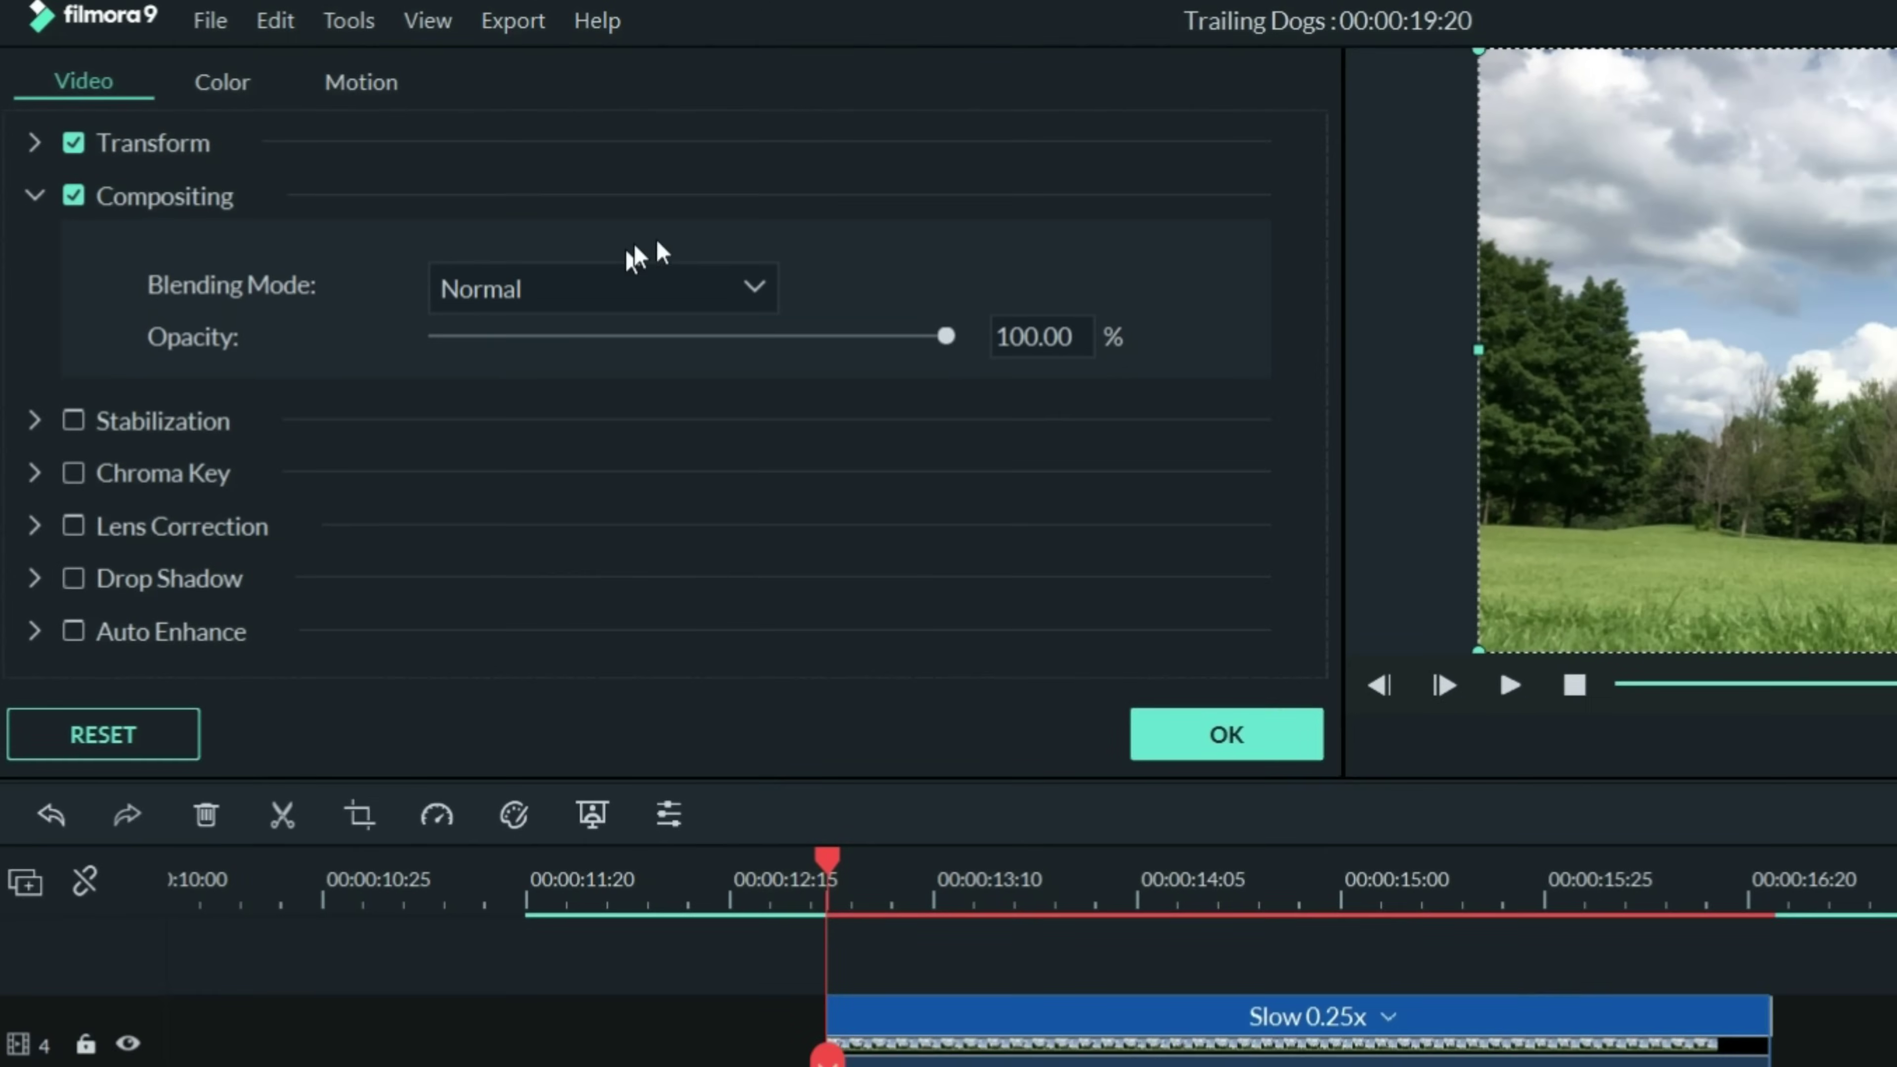
click(829, 357)
scroll(501, 427, down, 3)
click(493, 472)
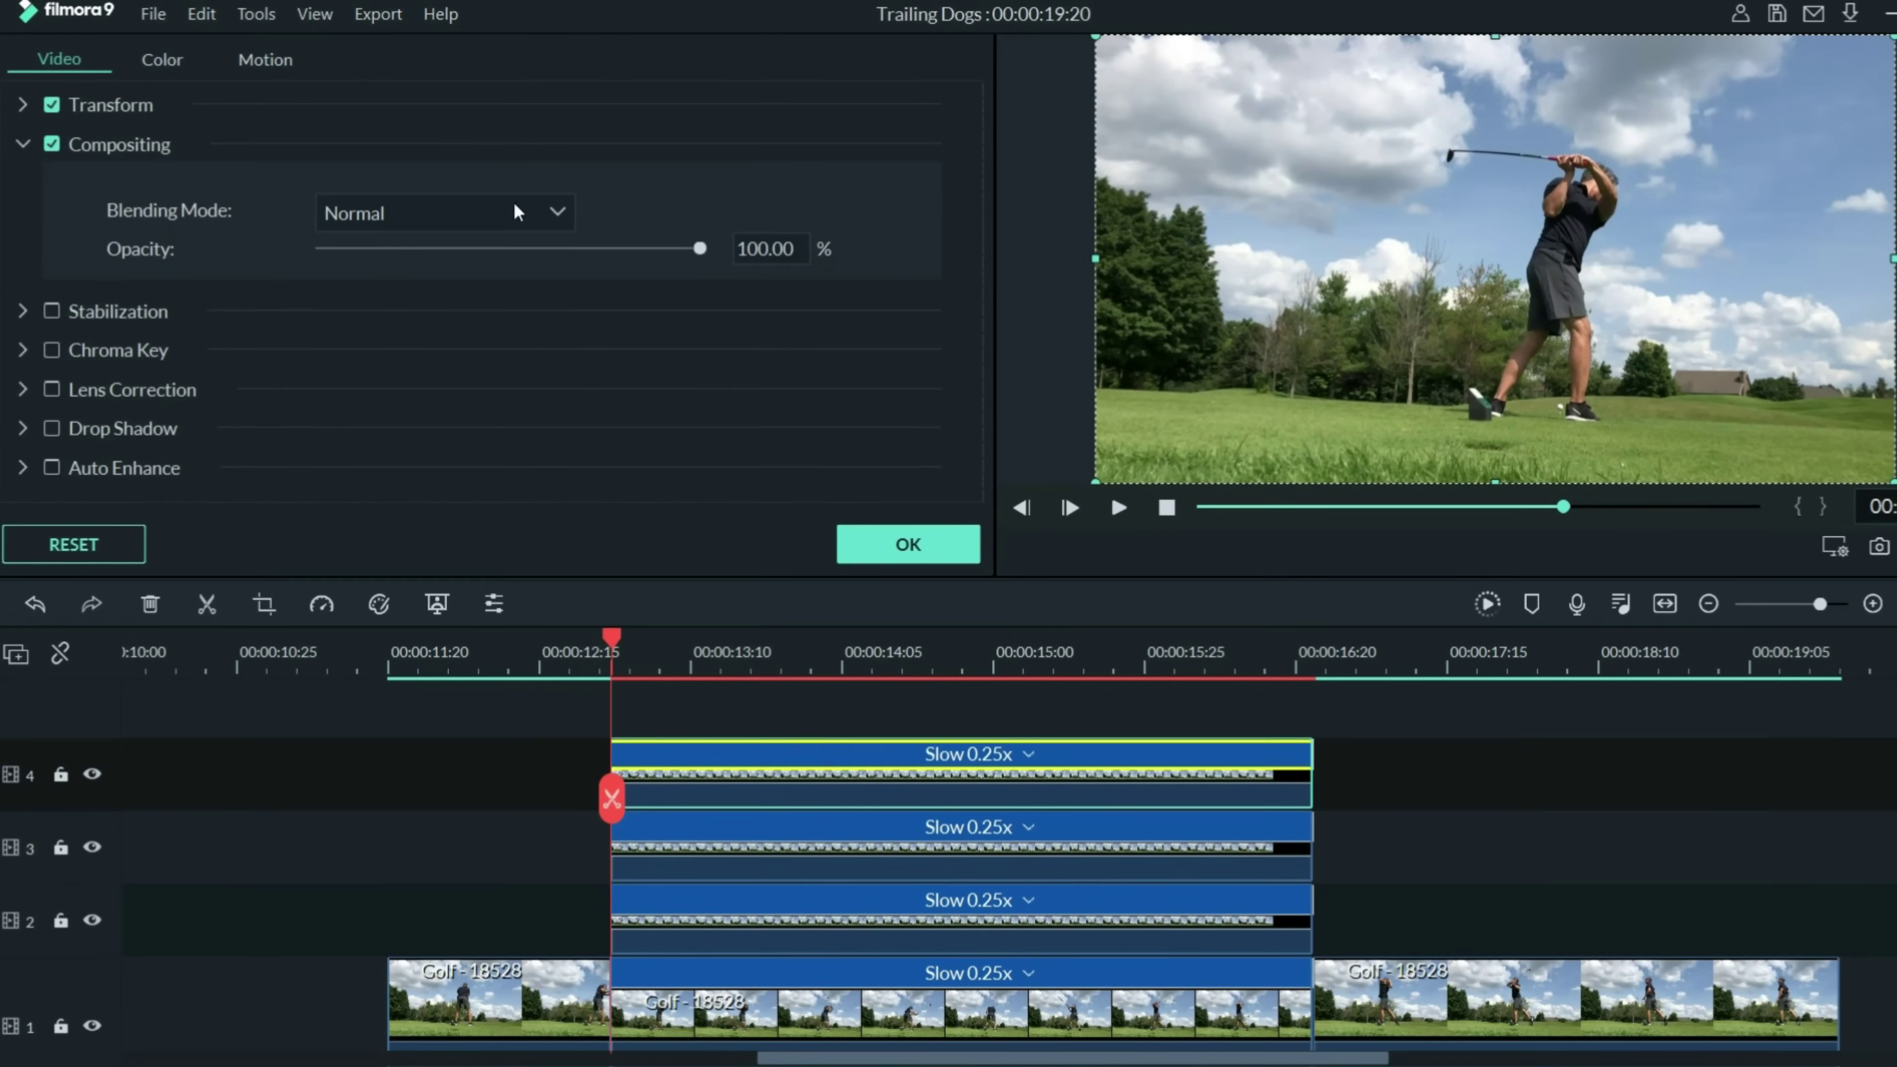
click(876, 277)
- Confirm the blend settings and shift the track 2, 3 and 4 golf copies progressively later
click(908, 544)
scroll(800, 990, up, 3)
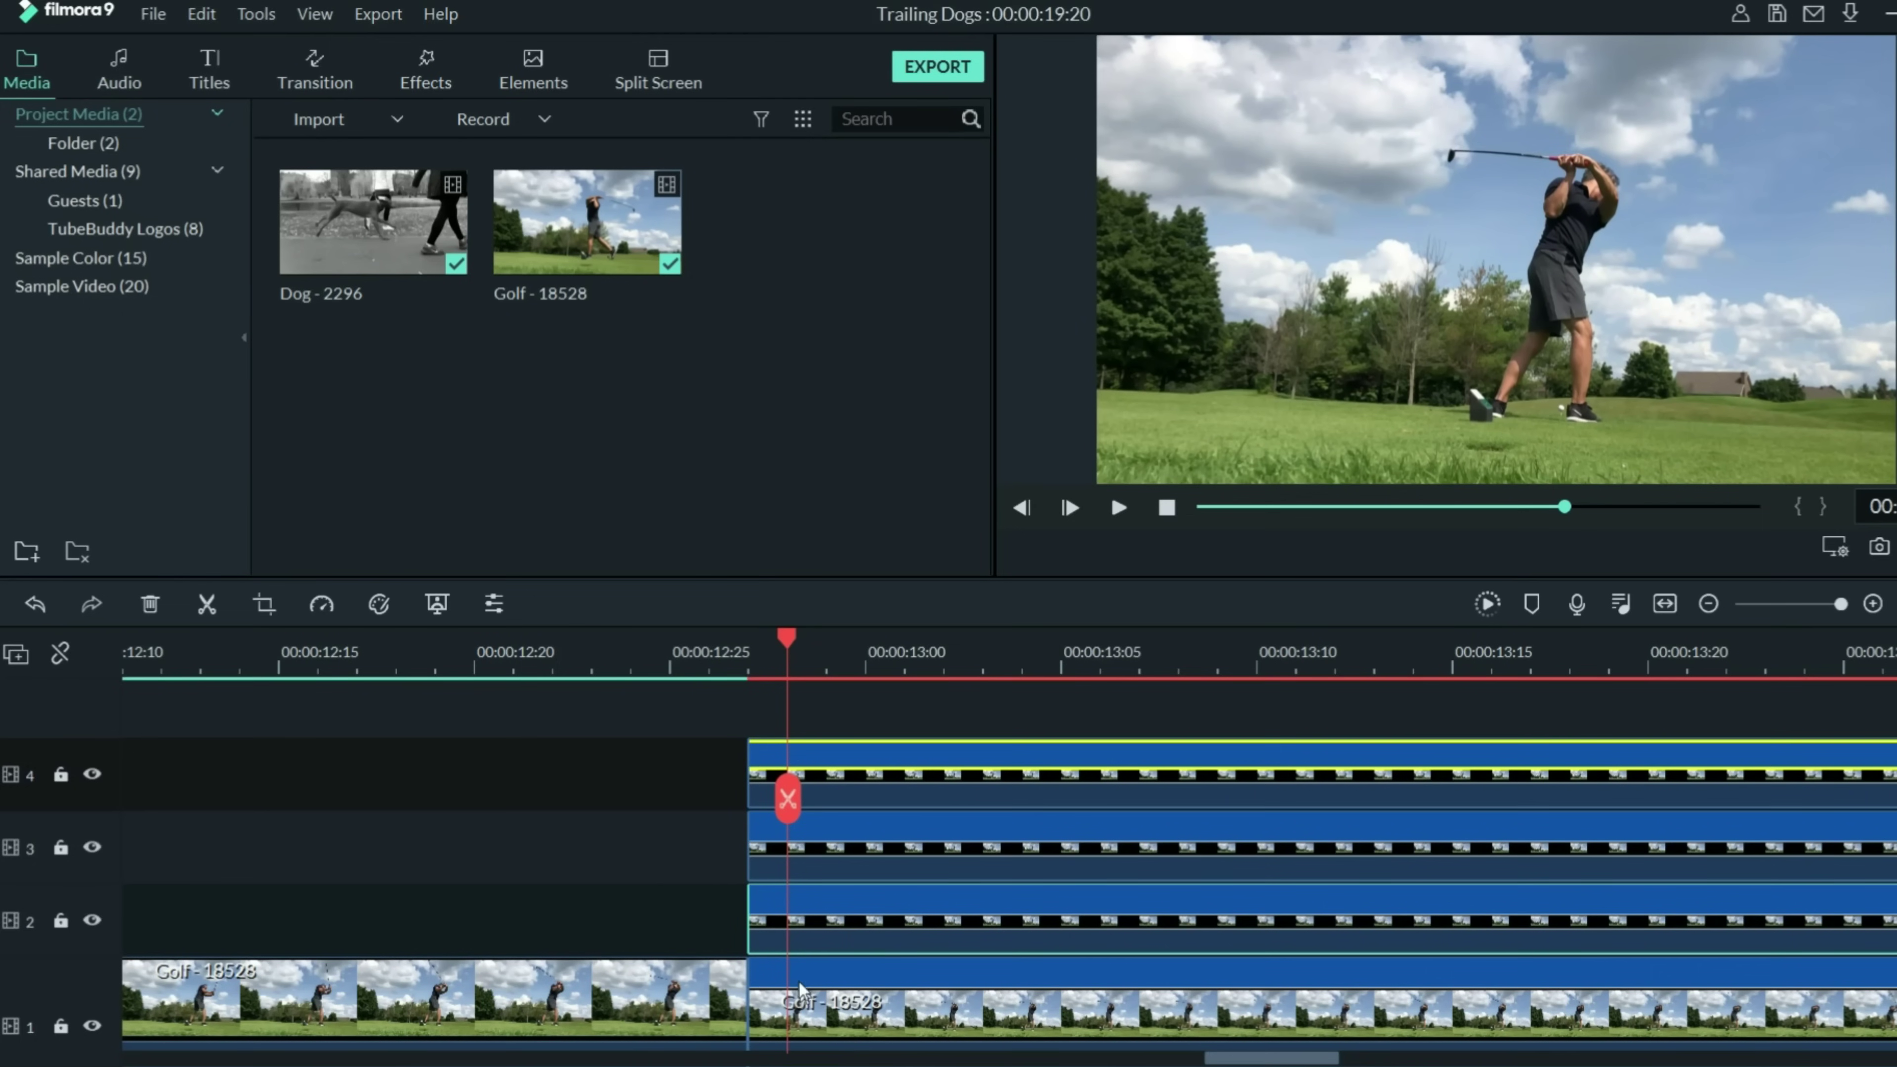
drag(820, 930, 929, 926)
drag(1151, 916, 1150, 916)
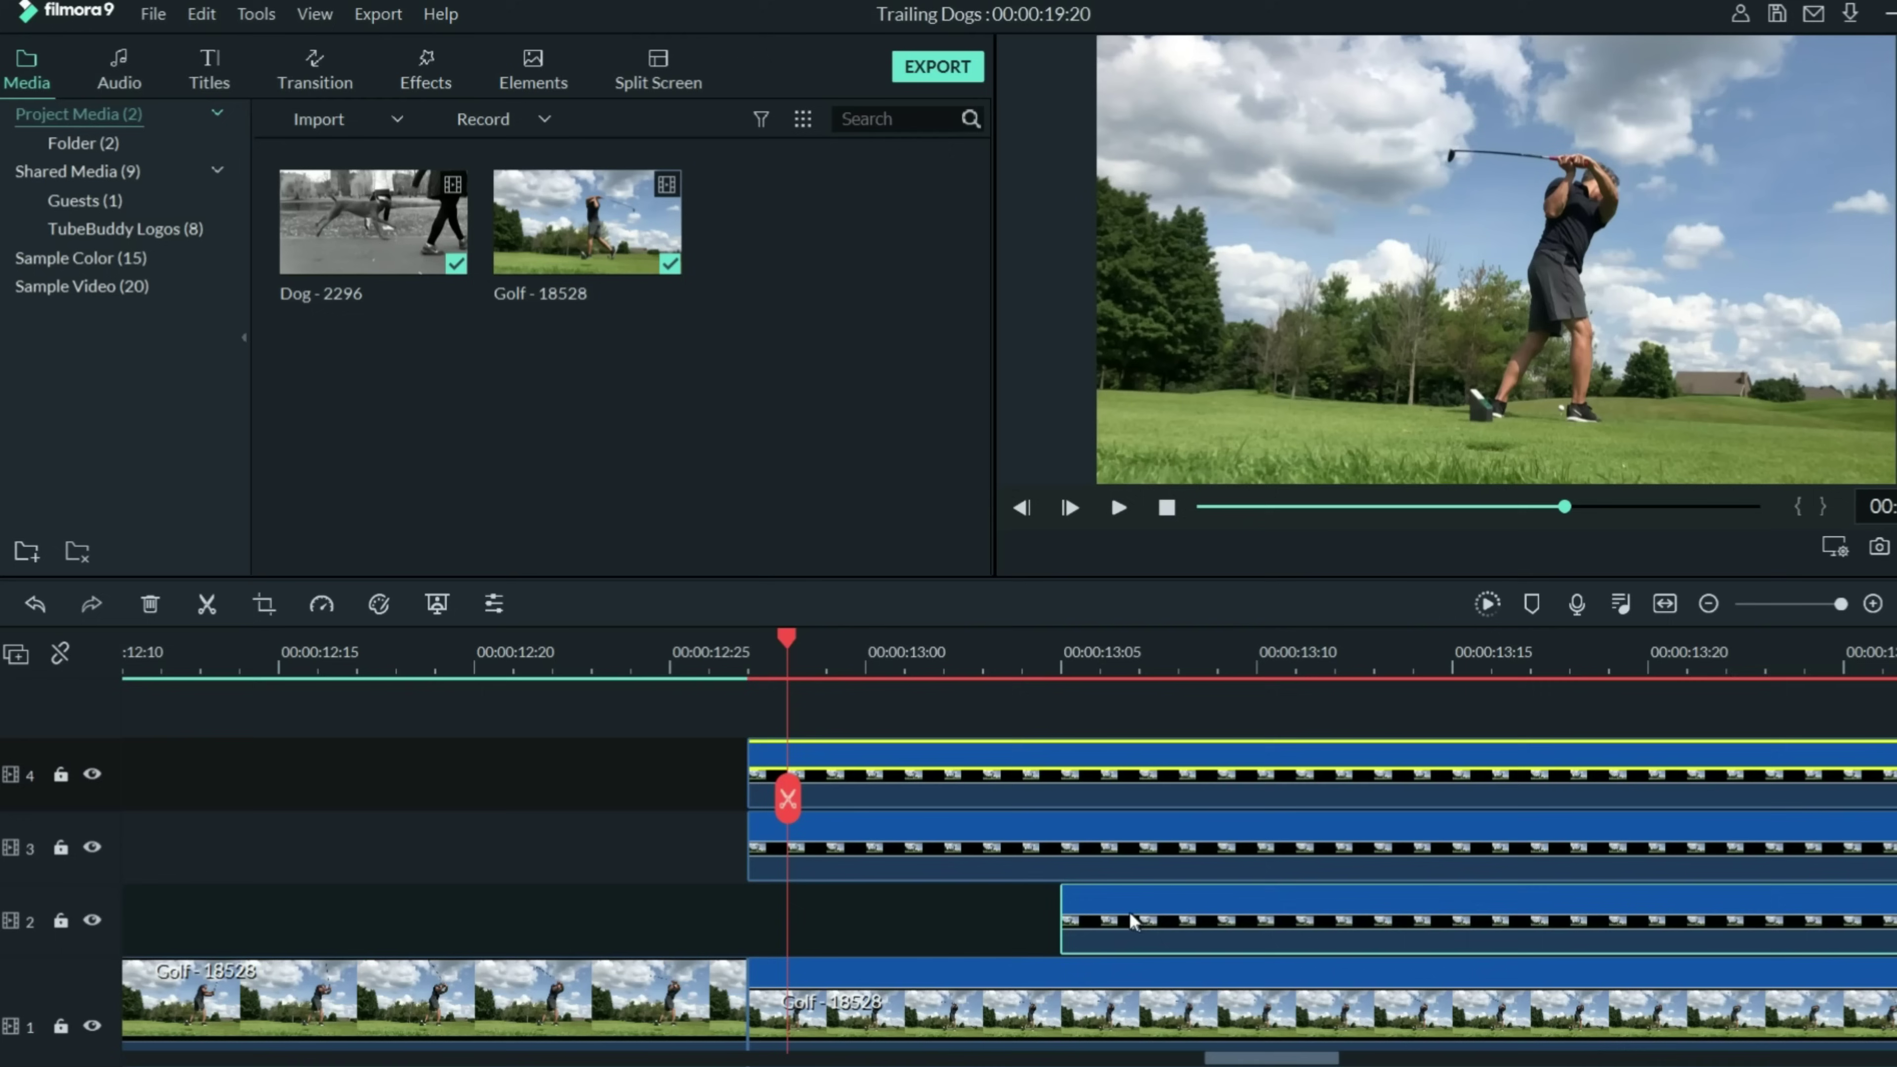
drag(908, 873, 1074, 879)
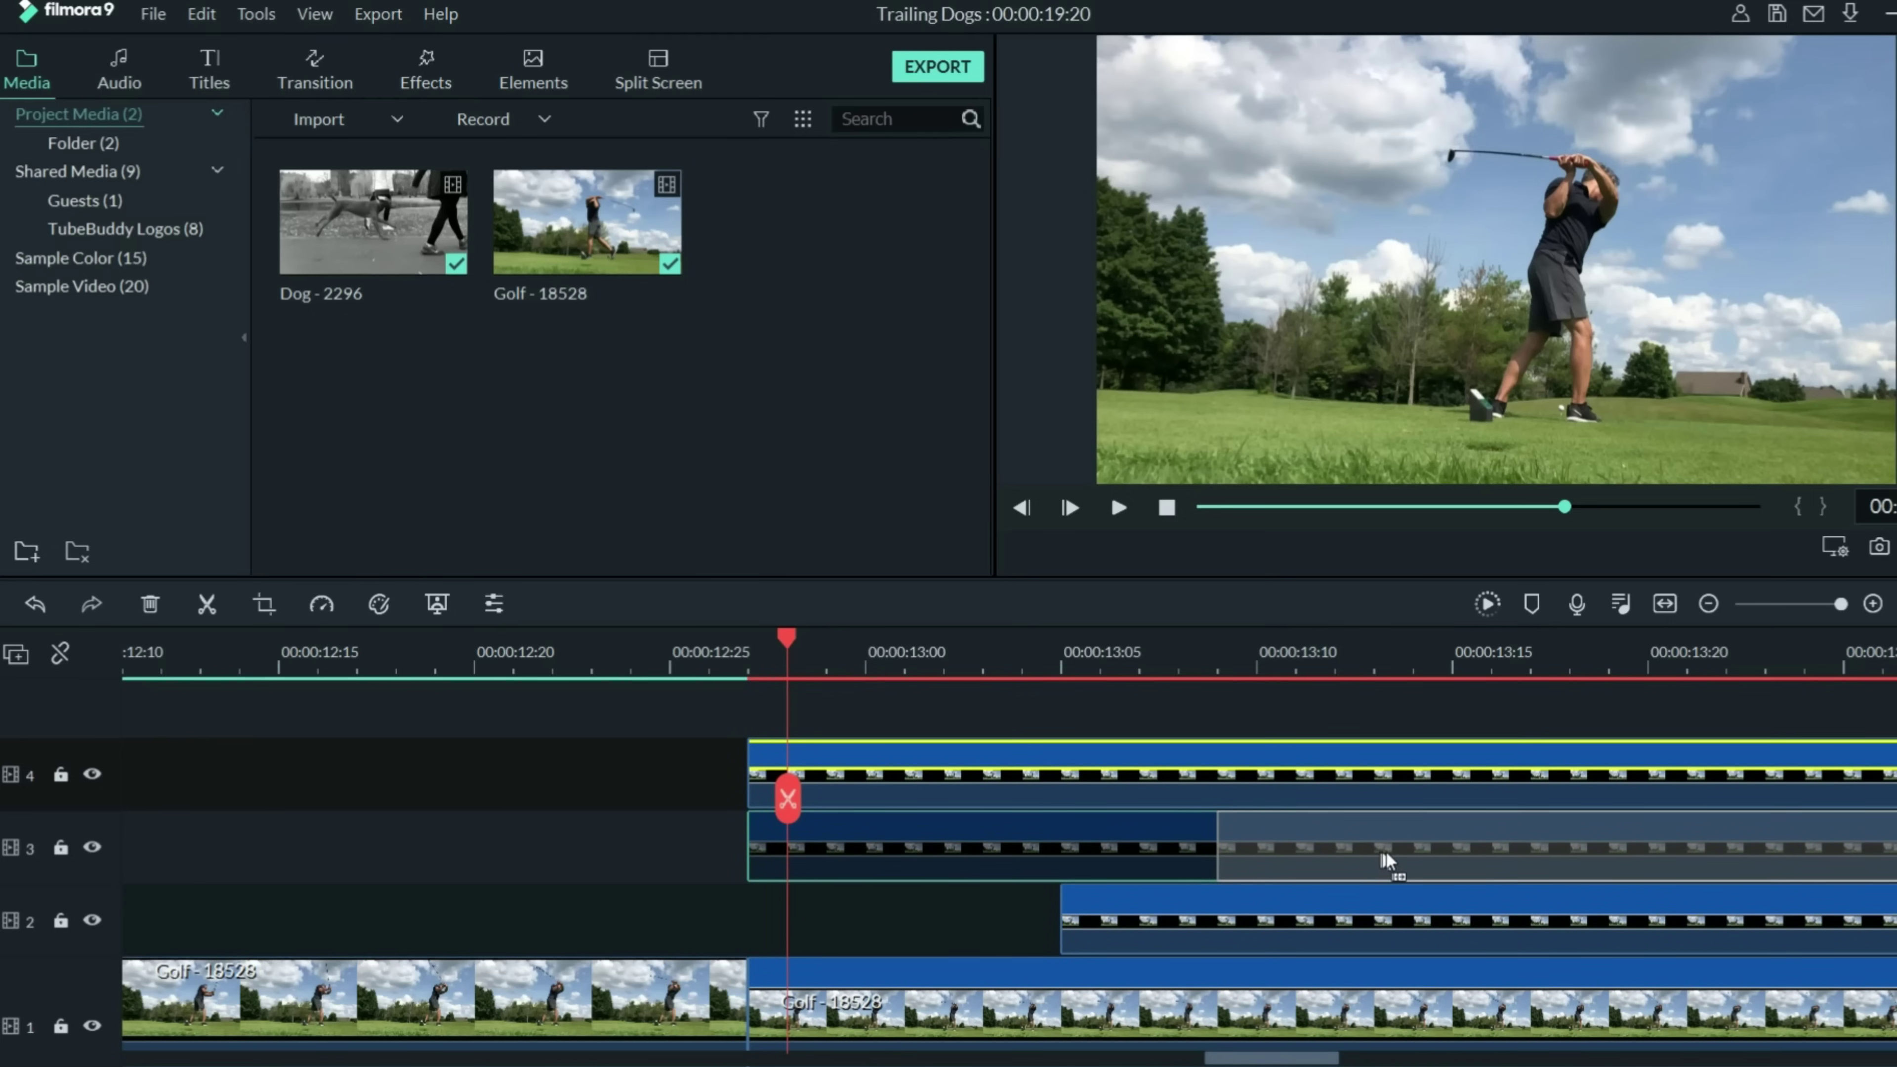
drag(1616, 847, 1616, 847)
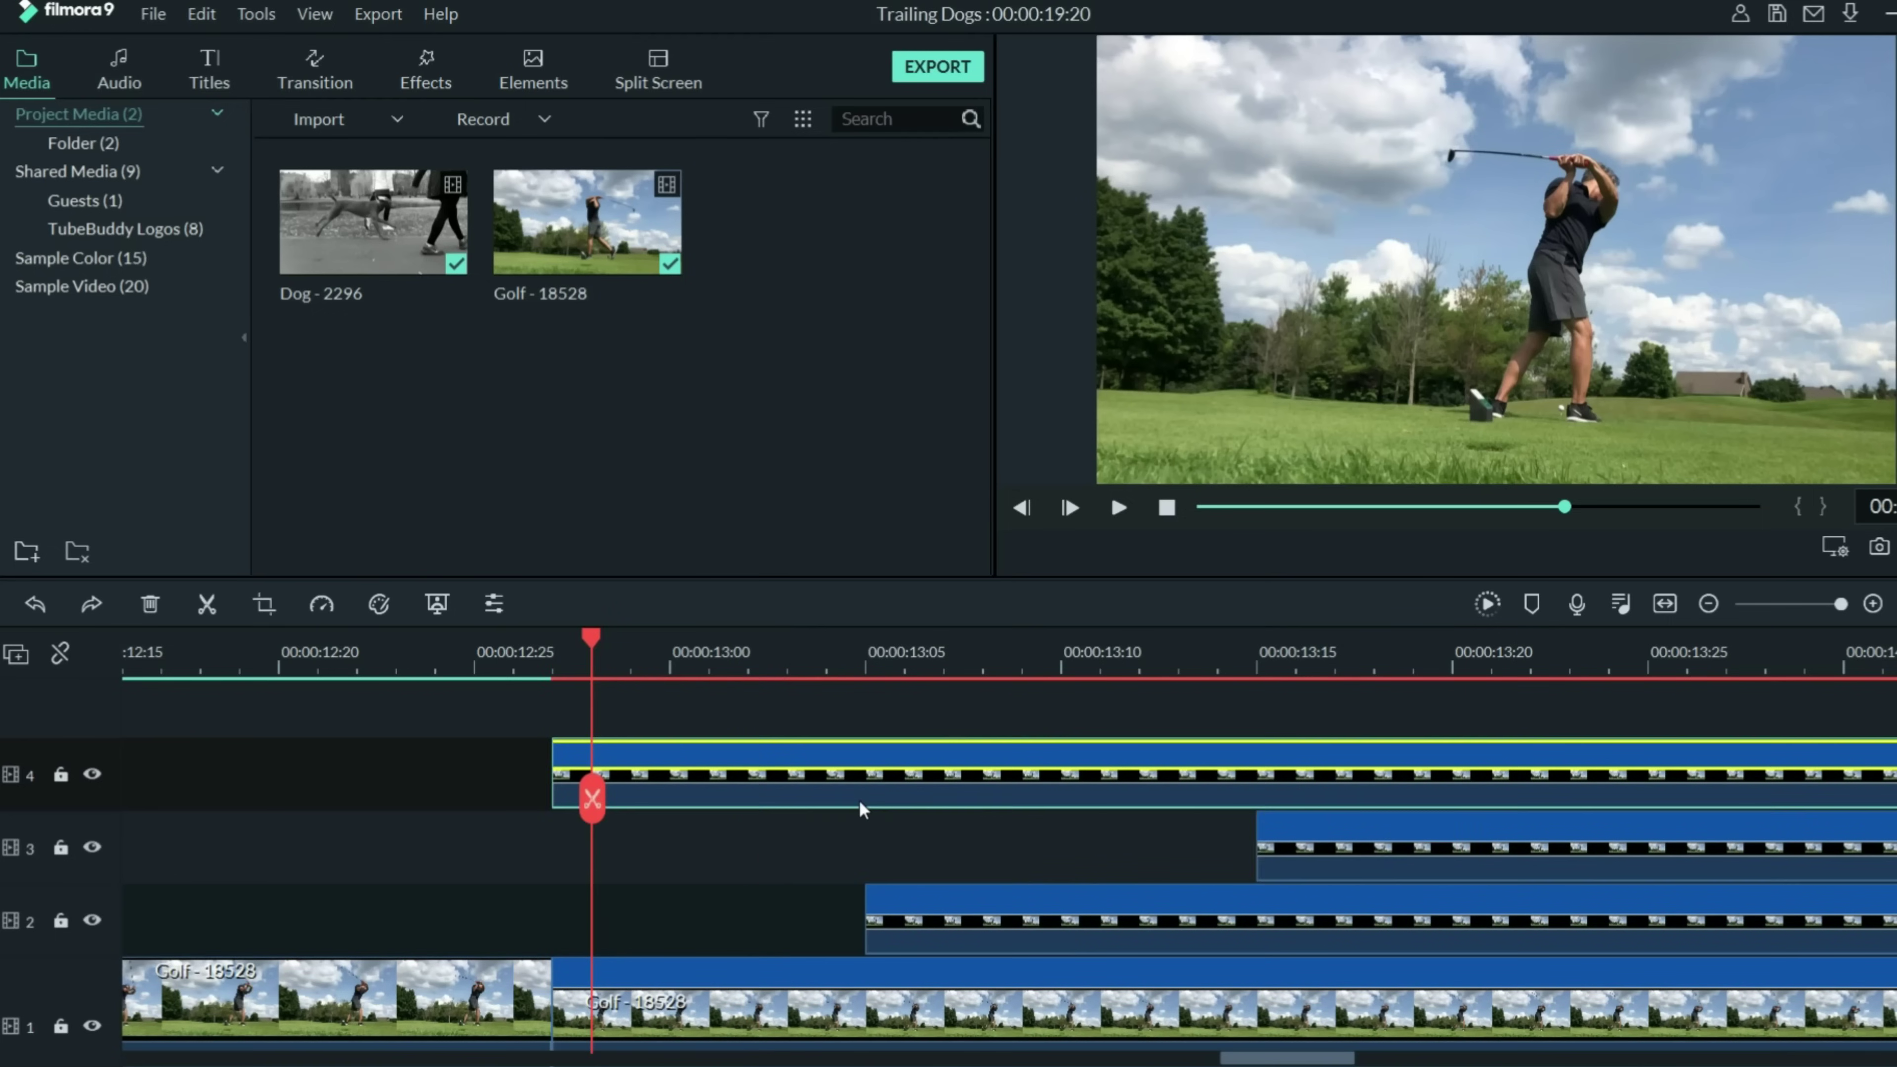
drag(672, 777, 1769, 777)
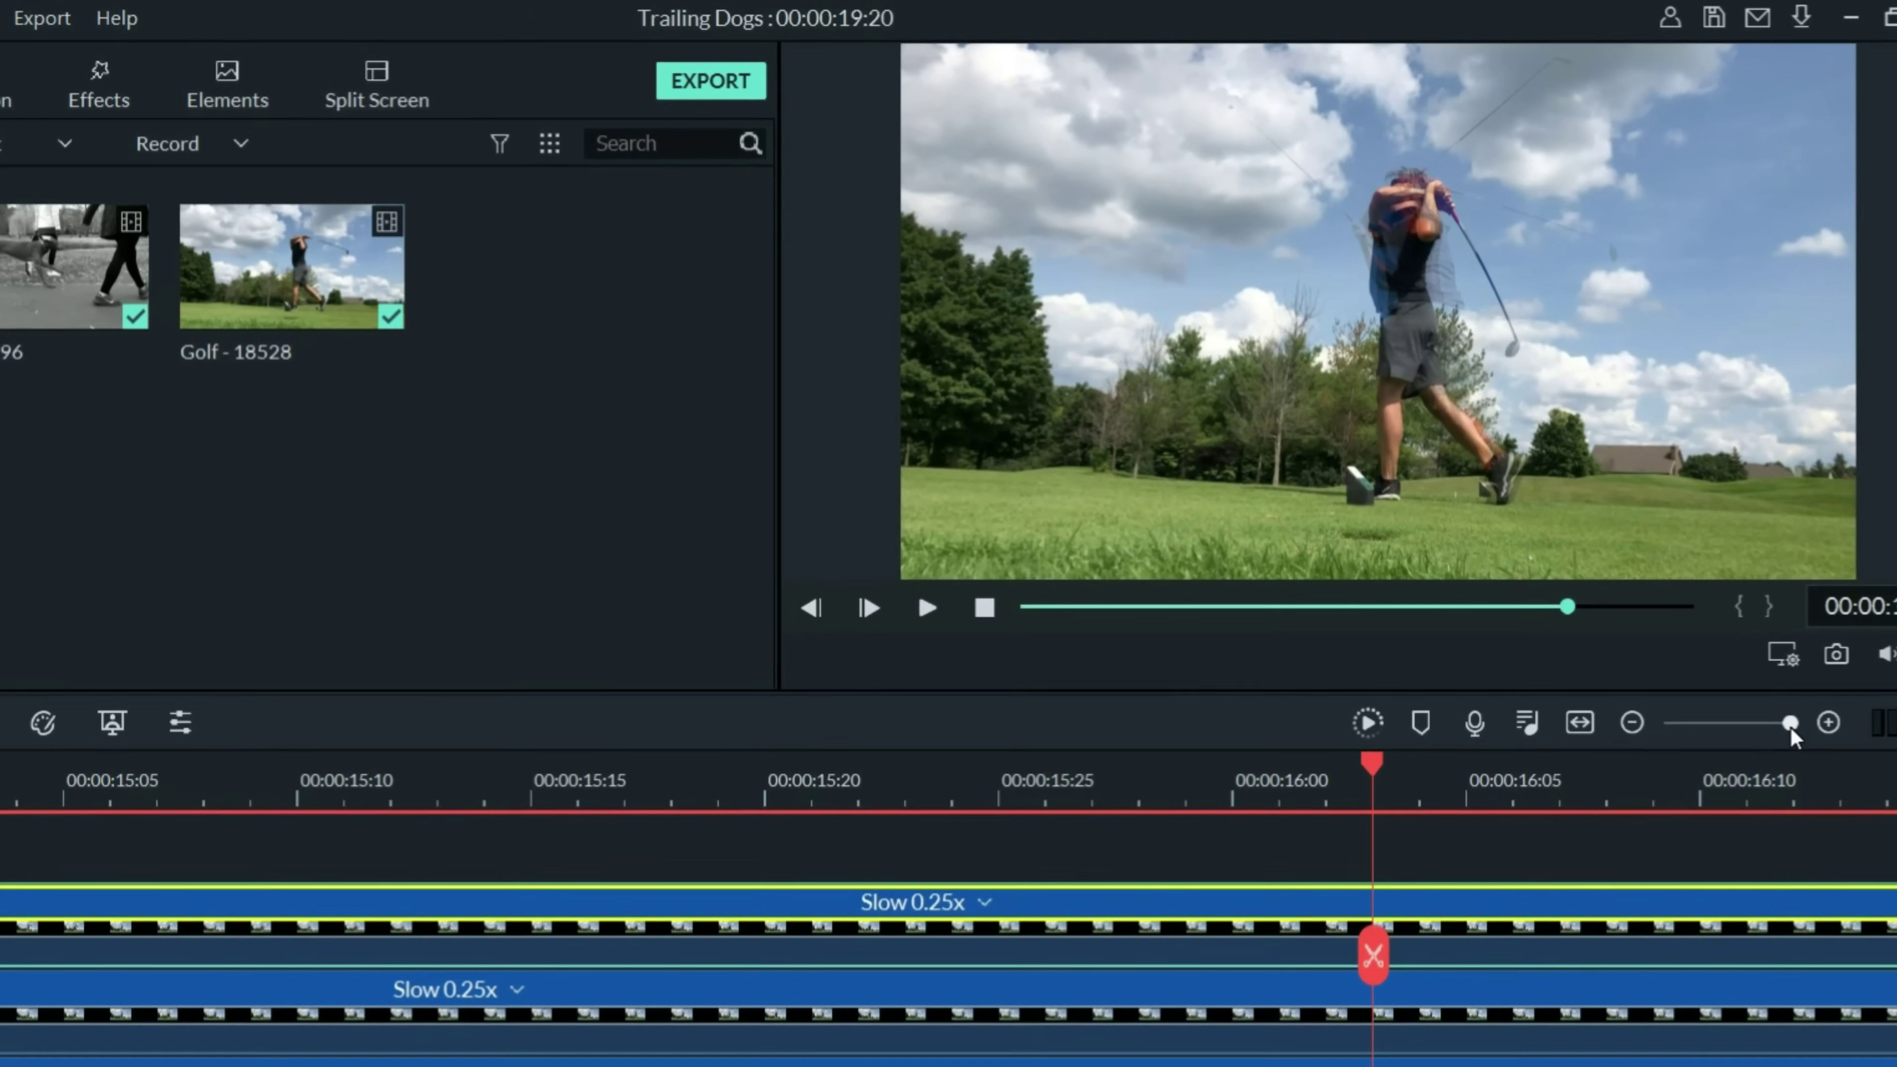
drag(1790, 726, 1776, 724)
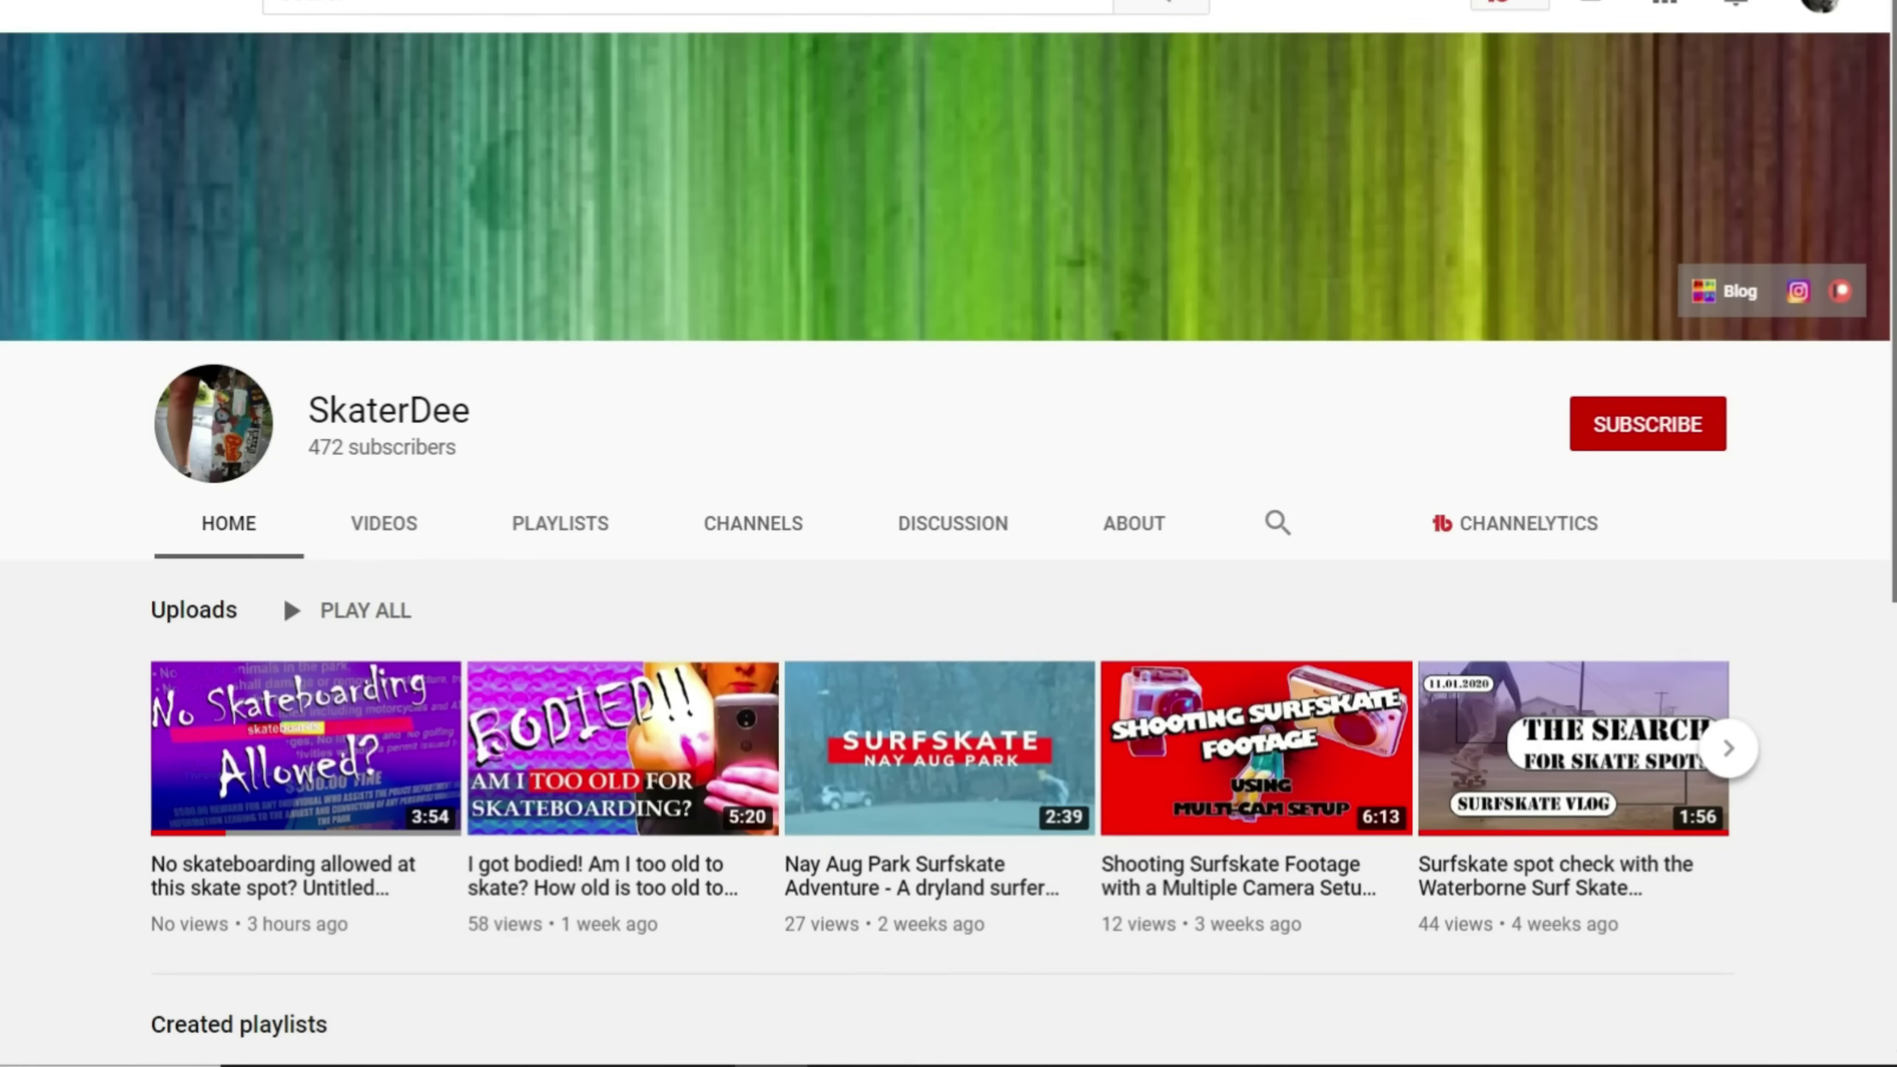
- Scroll the commenter's channel page down to the skateboarding uploads and created playlists rows
scroll(1890, 426, down, 3)
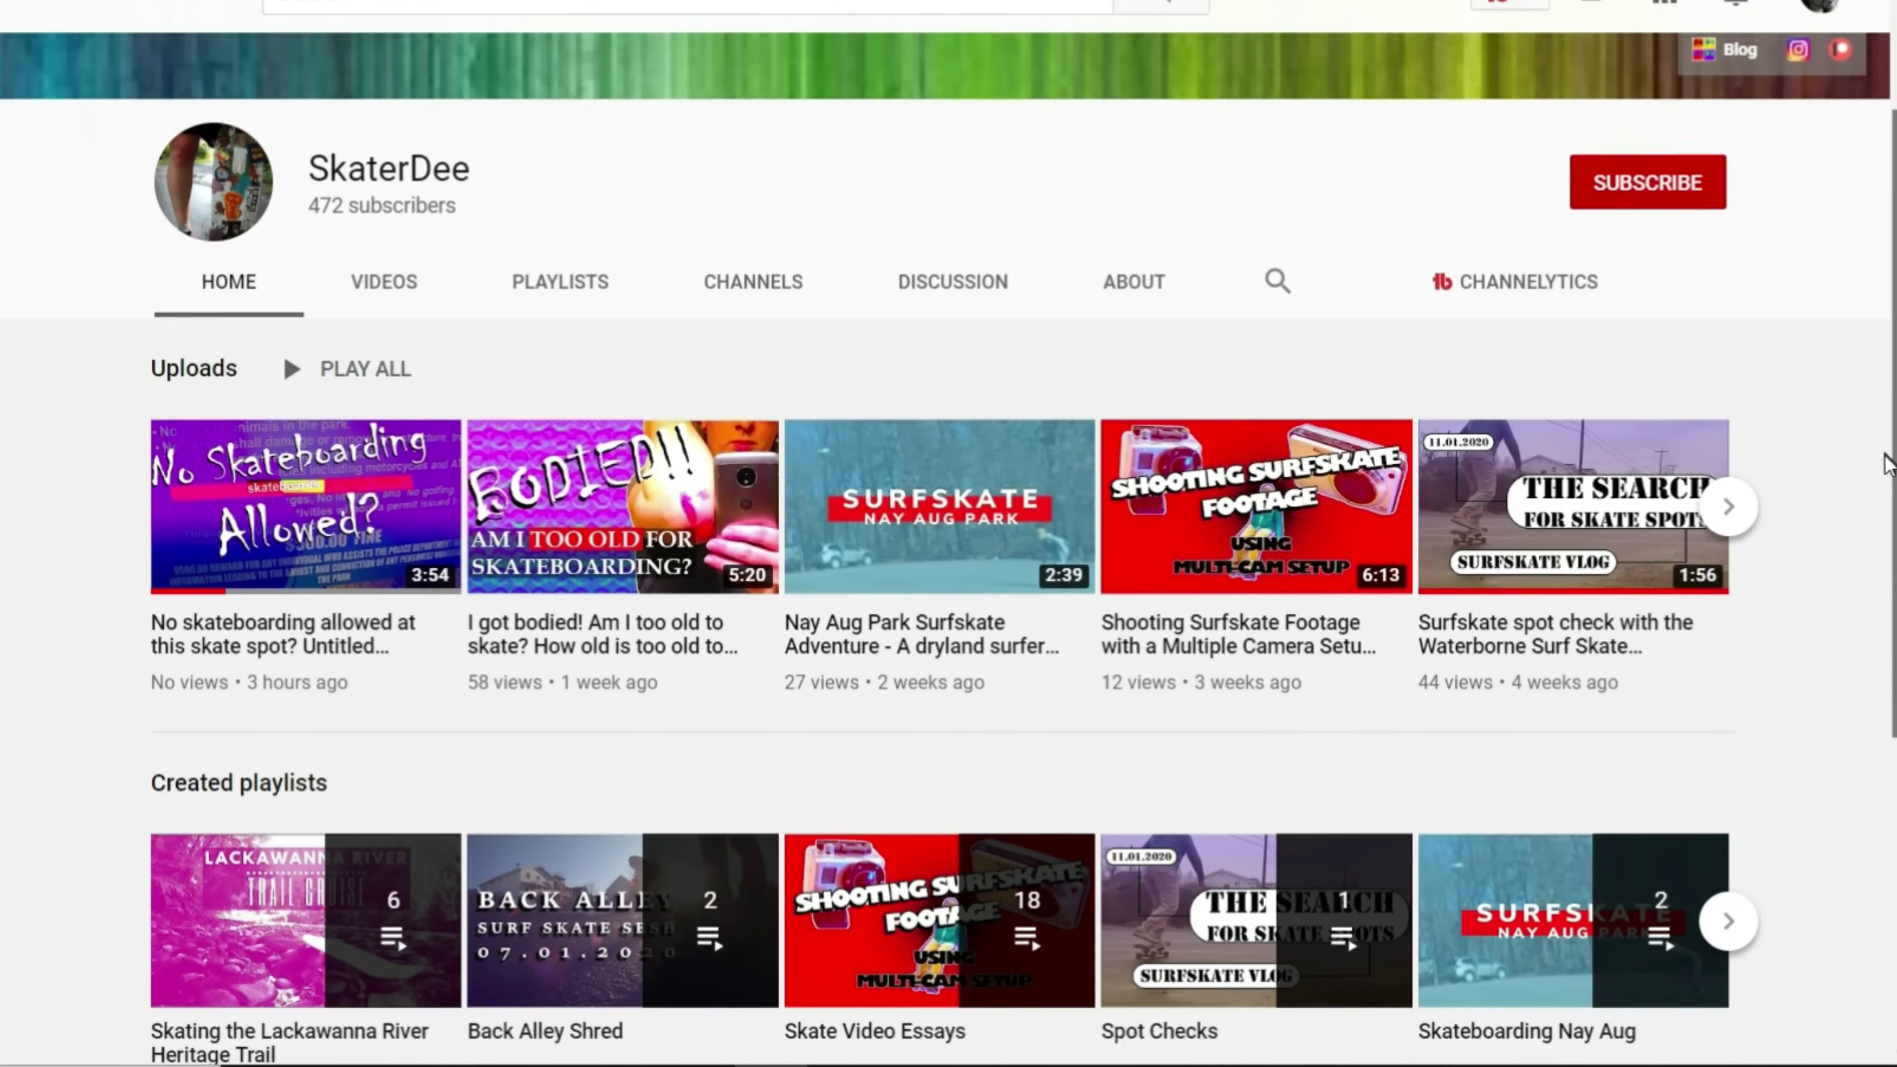